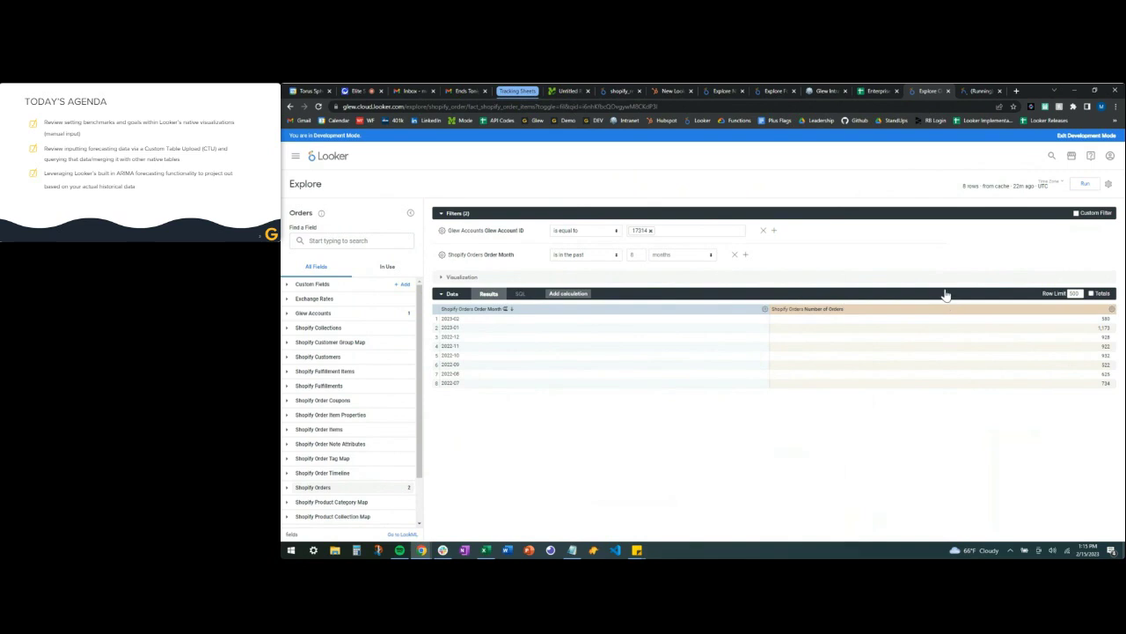
Add a custom-expression table calculation of 750 named Order Benchmark, formatted as Decimals with 0 decimal places.
{"action": "left_click", "coordinate": [442, 278]}
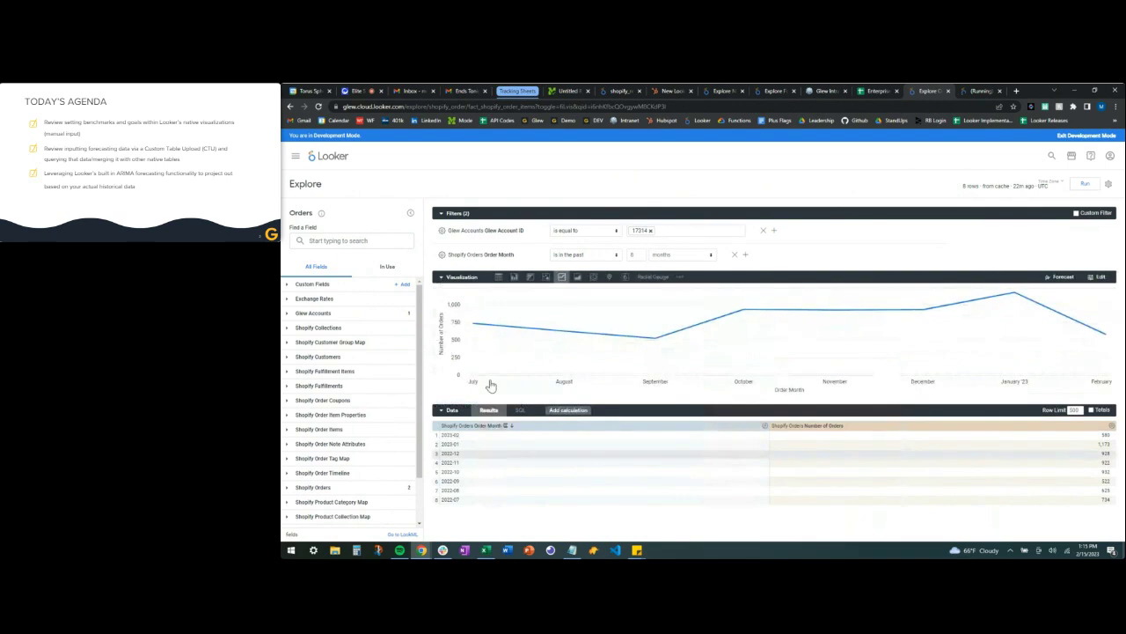
{"action": "mouse_move", "coordinate": [475, 325]}
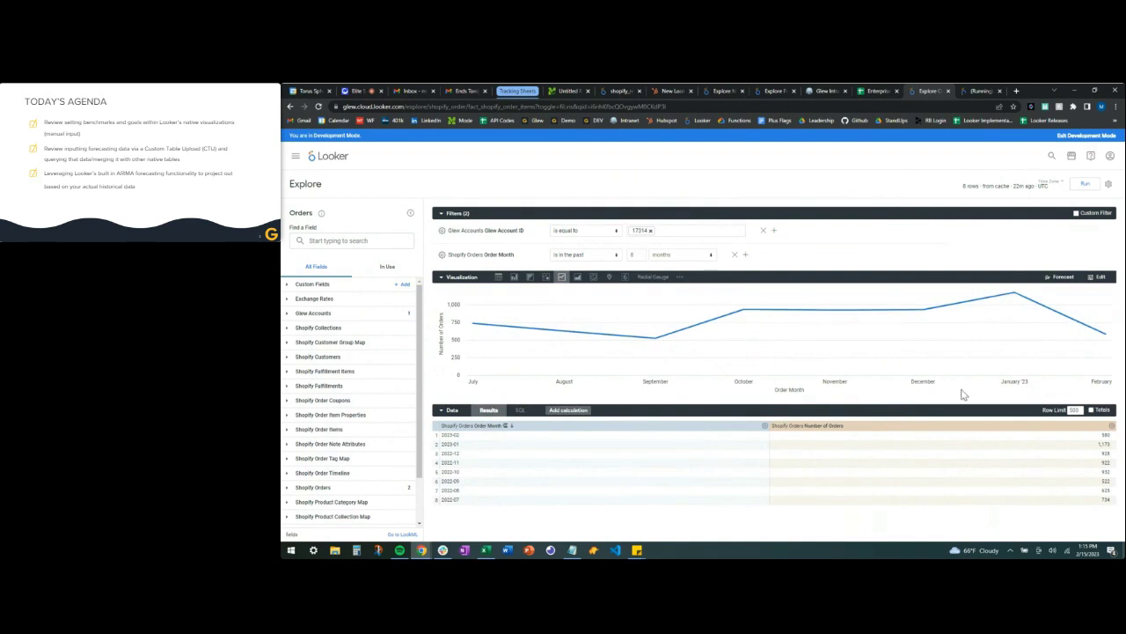
{"action": "left_click", "coordinate": [442, 278]}
{"action": "left_click", "coordinate": [570, 291]}
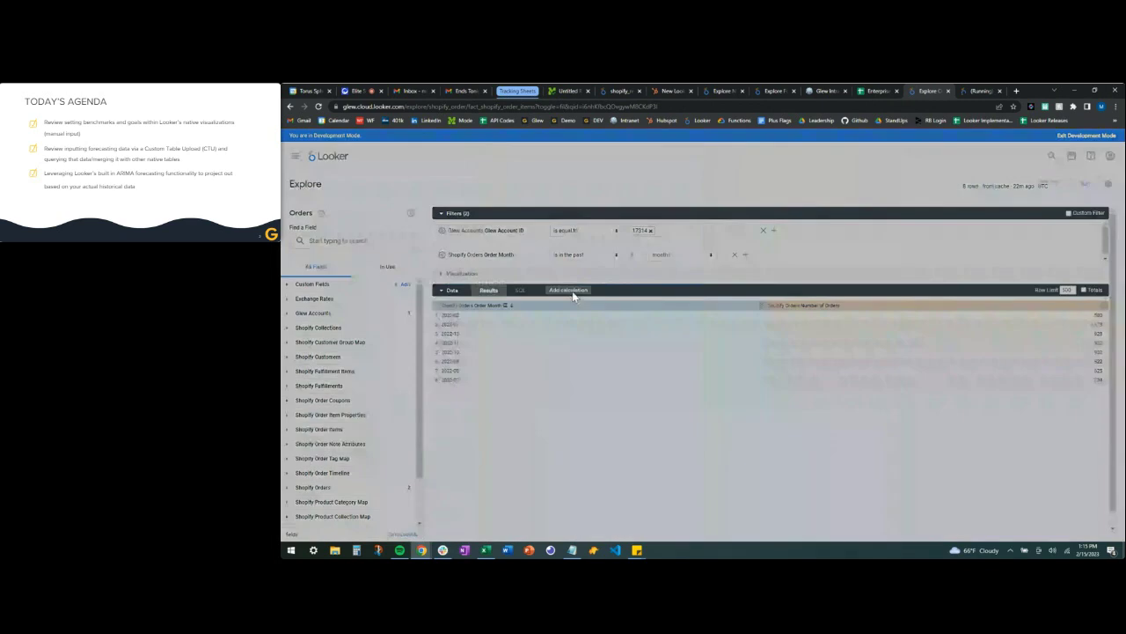
{"action": "left_click", "coordinate": [577, 221]}
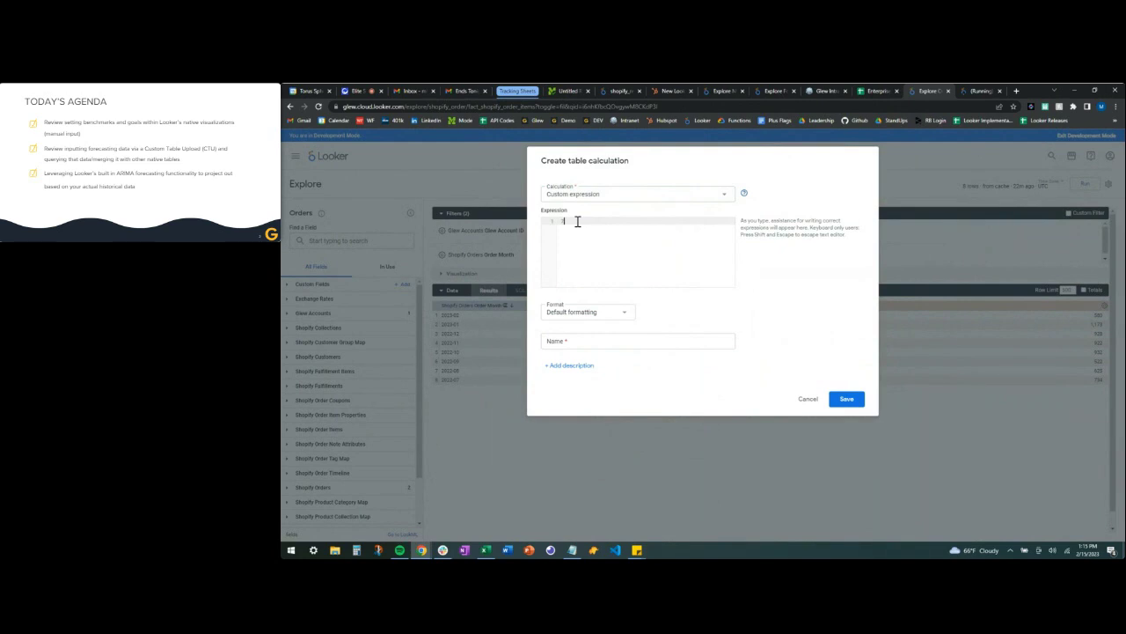
{"action": "left_click", "coordinate": [615, 325]}
{"action": "left_click", "coordinate": [604, 358]}
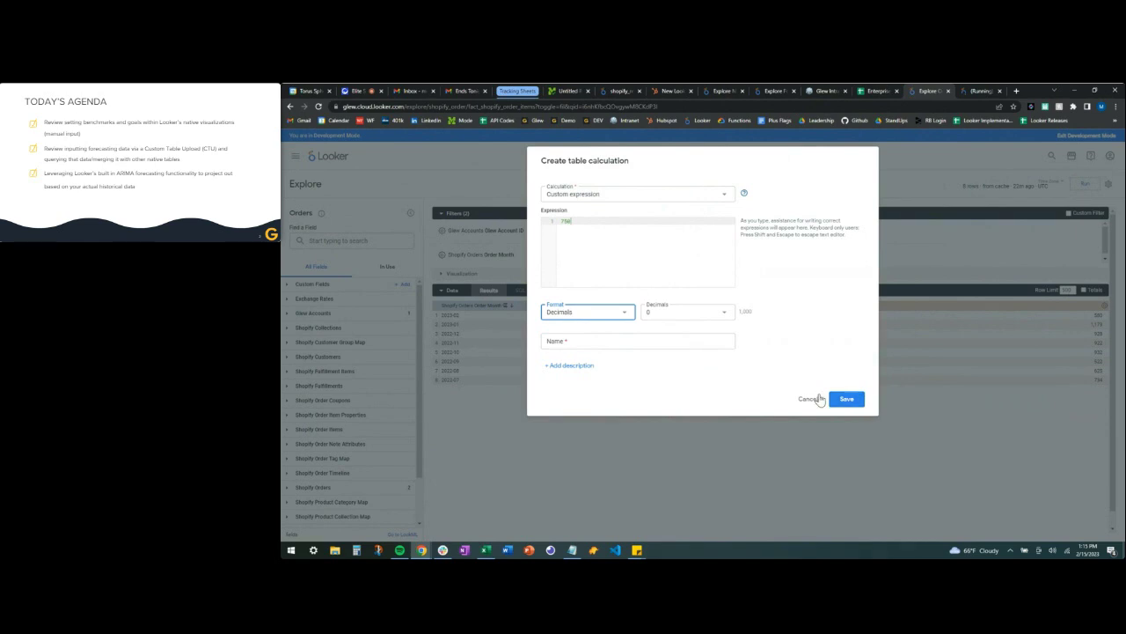
{"action": "left_click", "coordinate": [588, 341]}
{"action": "type", "text": "Order Benchm"}
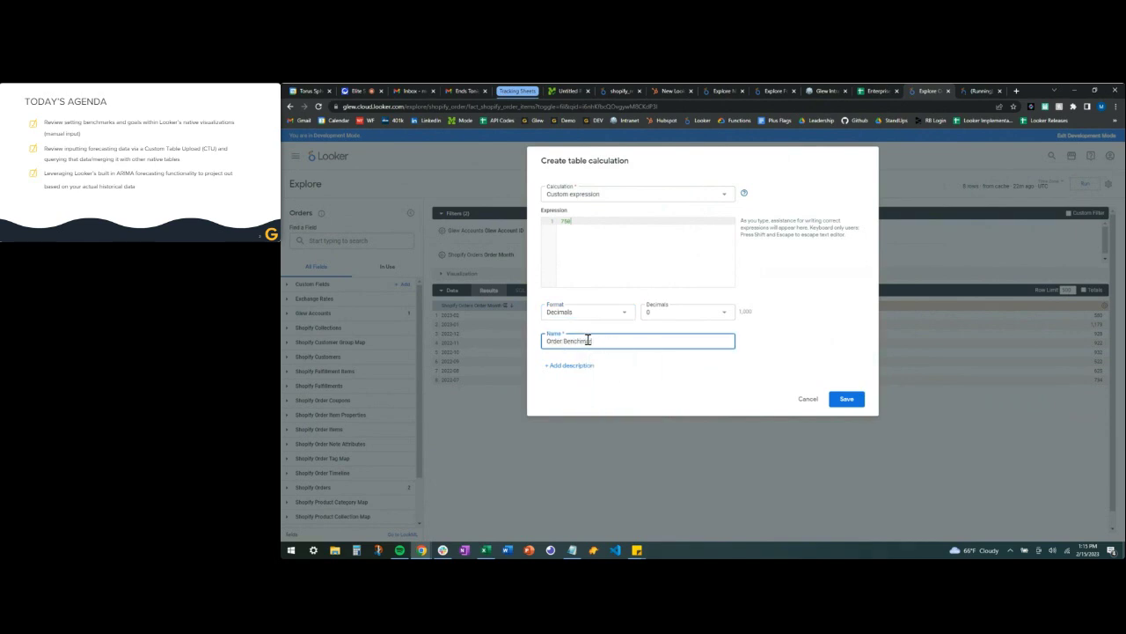
{"action": "type", "text": "ark"}
{"action": "left_click", "coordinate": [847, 399]}
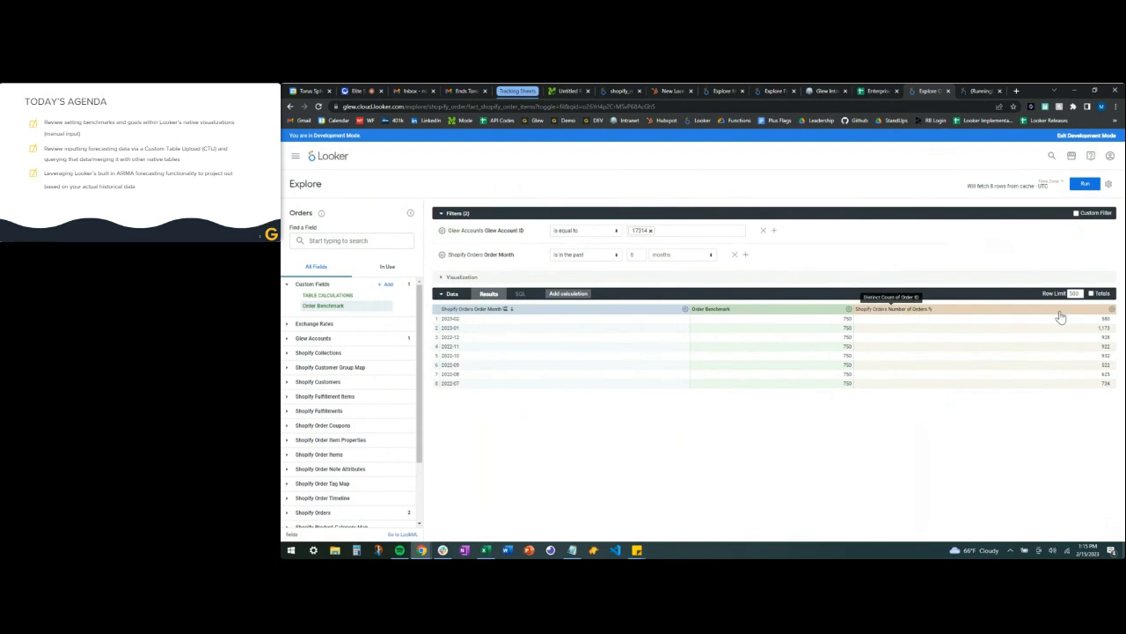
Expand the line chart and examine its Y-axis settings, including which series are assigned to the left and right axes.
{"action": "left_click", "coordinate": [442, 278]}
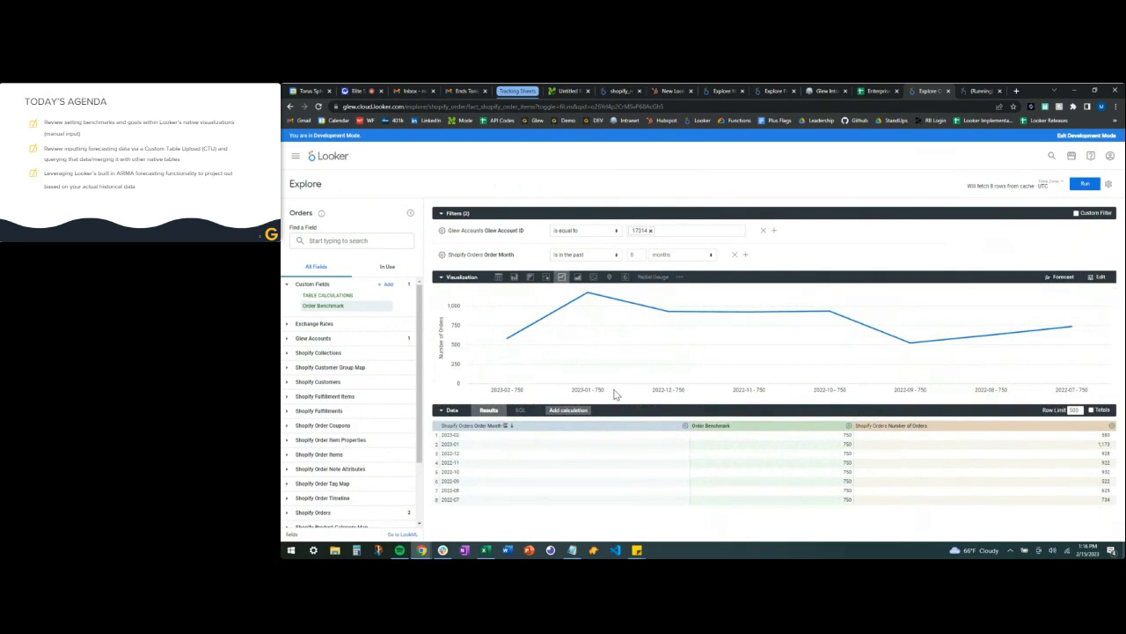
{"action": "left_click", "coordinate": [1097, 280]}
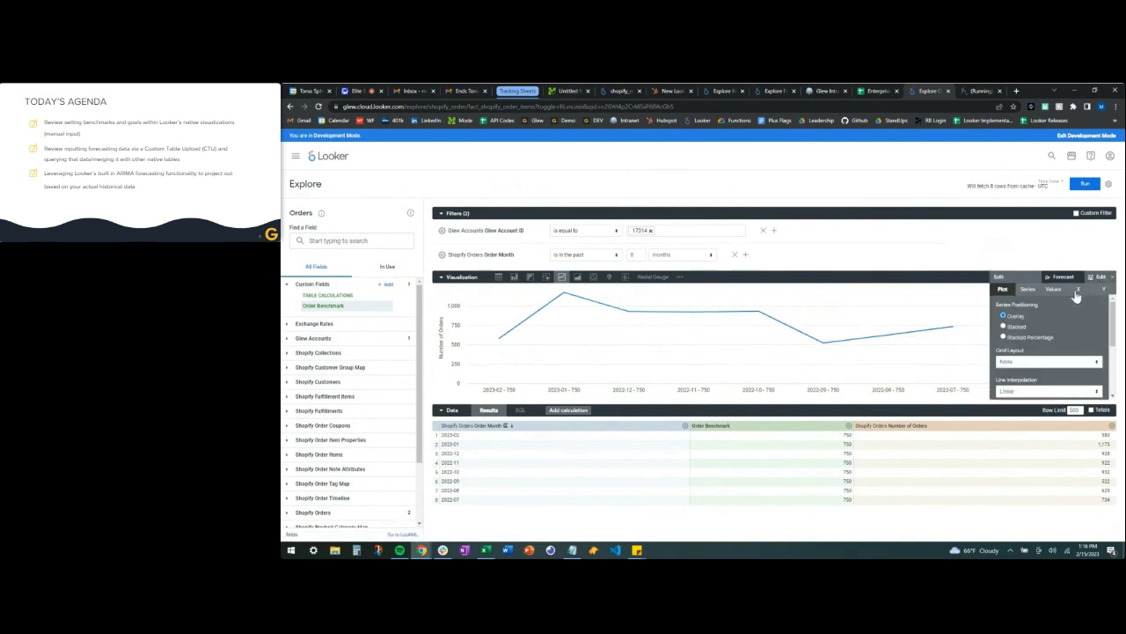
{"action": "left_click", "coordinate": [1099, 291]}
{"action": "scroll", "coordinate": [1060, 341], "scroll_direction": "down", "scroll_amount": 5}
{"action": "scroll", "coordinate": [1060, 337], "scroll_direction": "down", "scroll_amount": 5}
{"action": "scroll", "coordinate": [1060, 341], "scroll_direction": "up", "scroll_amount": 6}
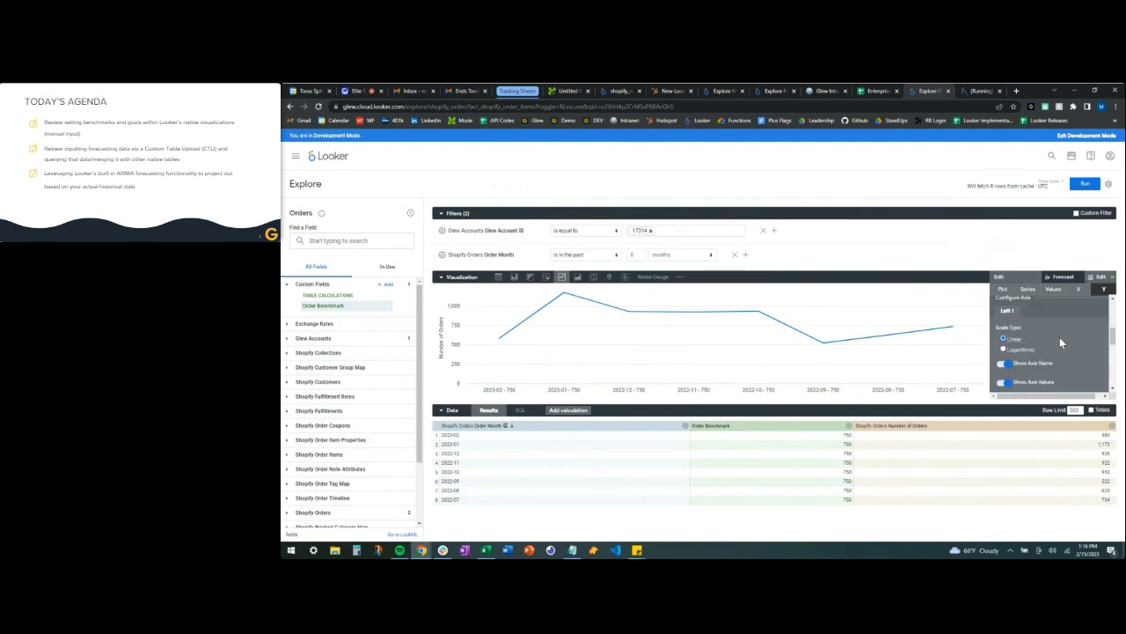
{"action": "scroll", "coordinate": [1060, 337], "scroll_direction": "up", "scroll_amount": 2}
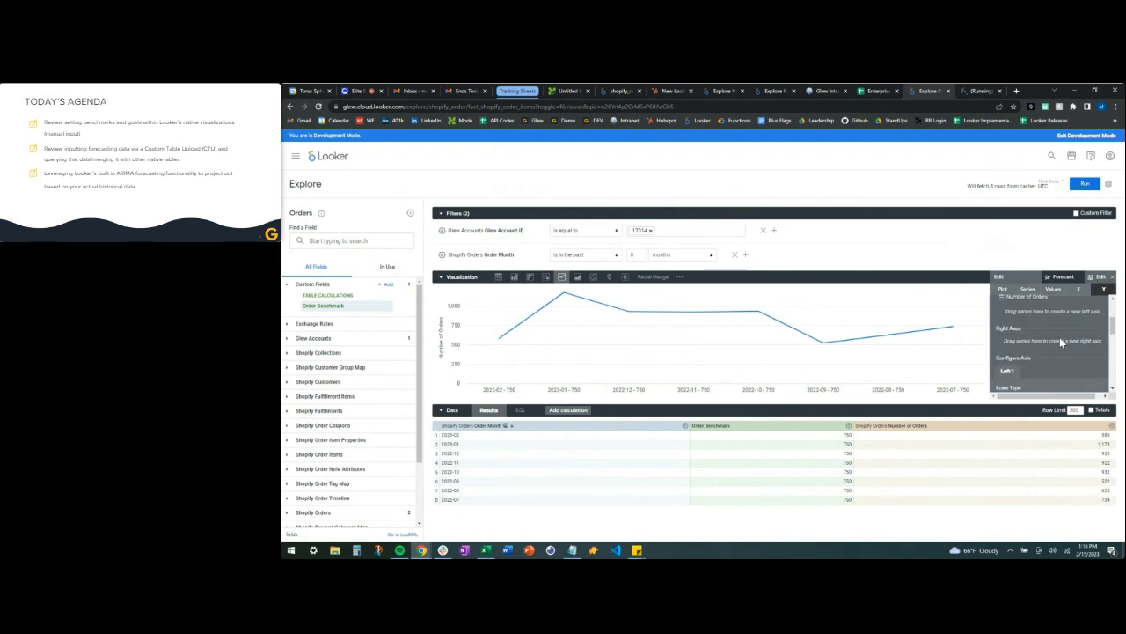
{"action": "scroll", "coordinate": [1059, 337], "scroll_direction": "down", "scroll_amount": 4}
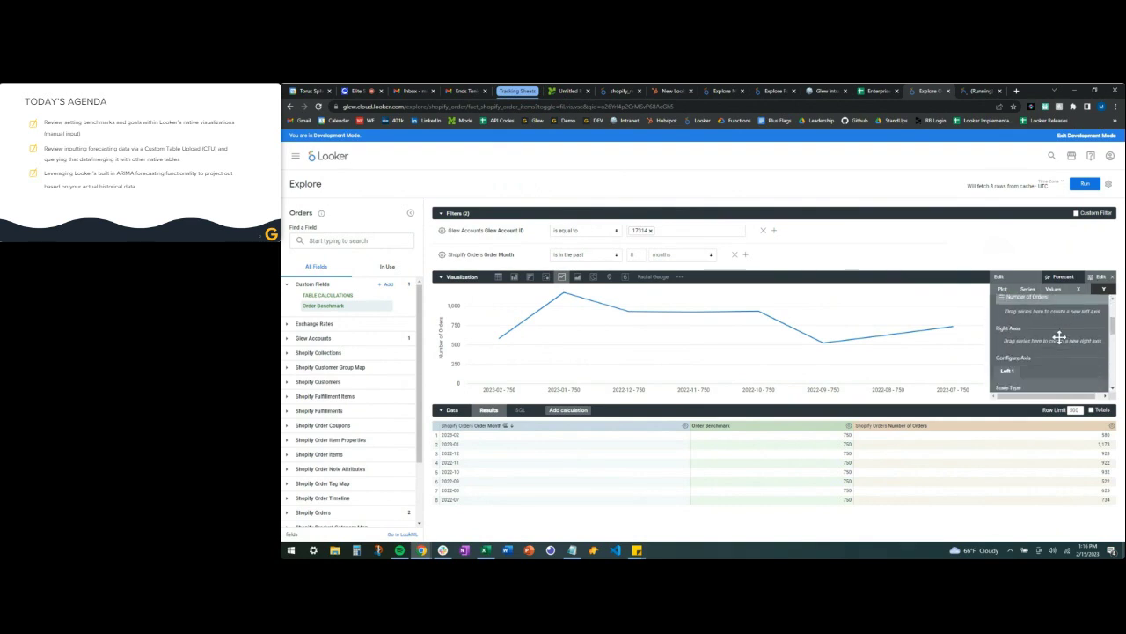
{"action": "scroll", "coordinate": [1060, 339], "scroll_direction": "up", "scroll_amount": 4}
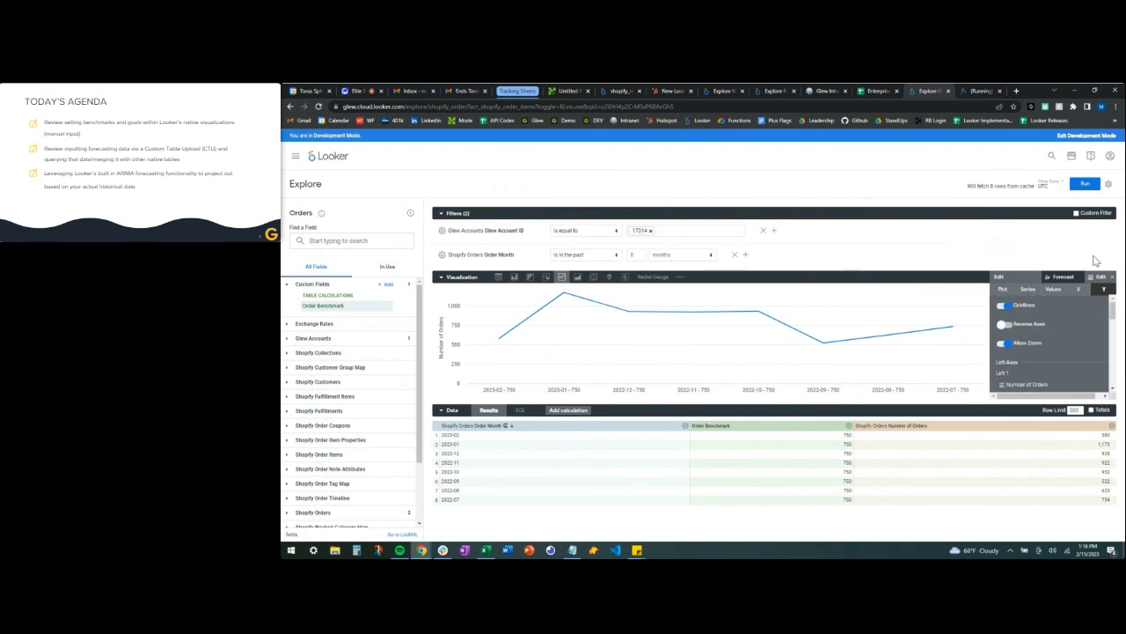
{"action": "left_click", "coordinate": [848, 427]}
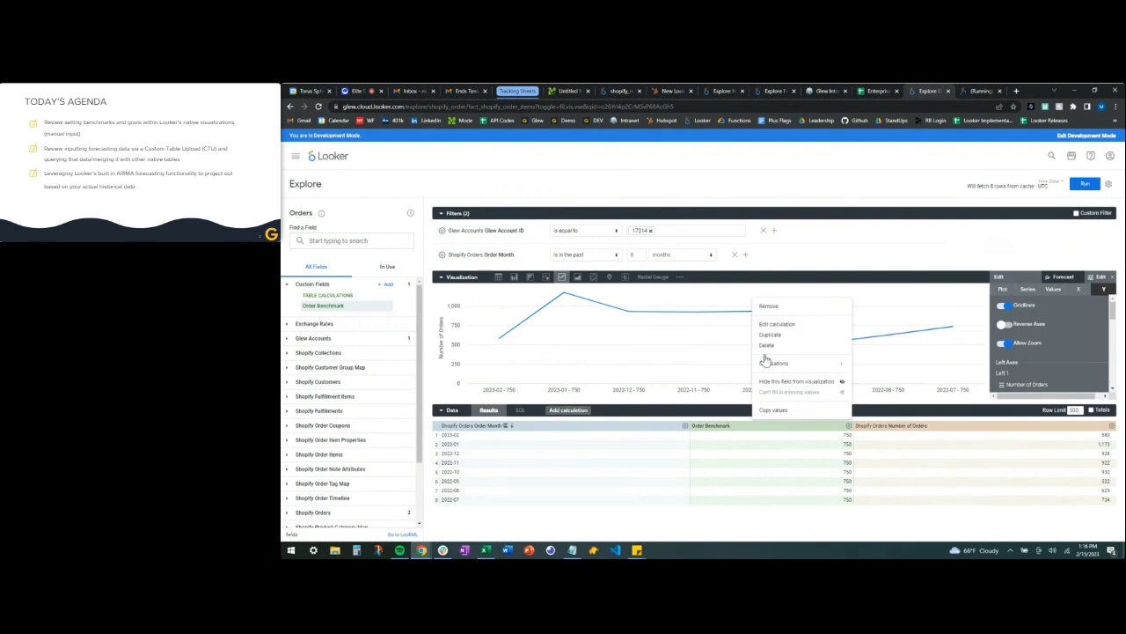
{"action": "left_click", "coordinate": [777, 325]}
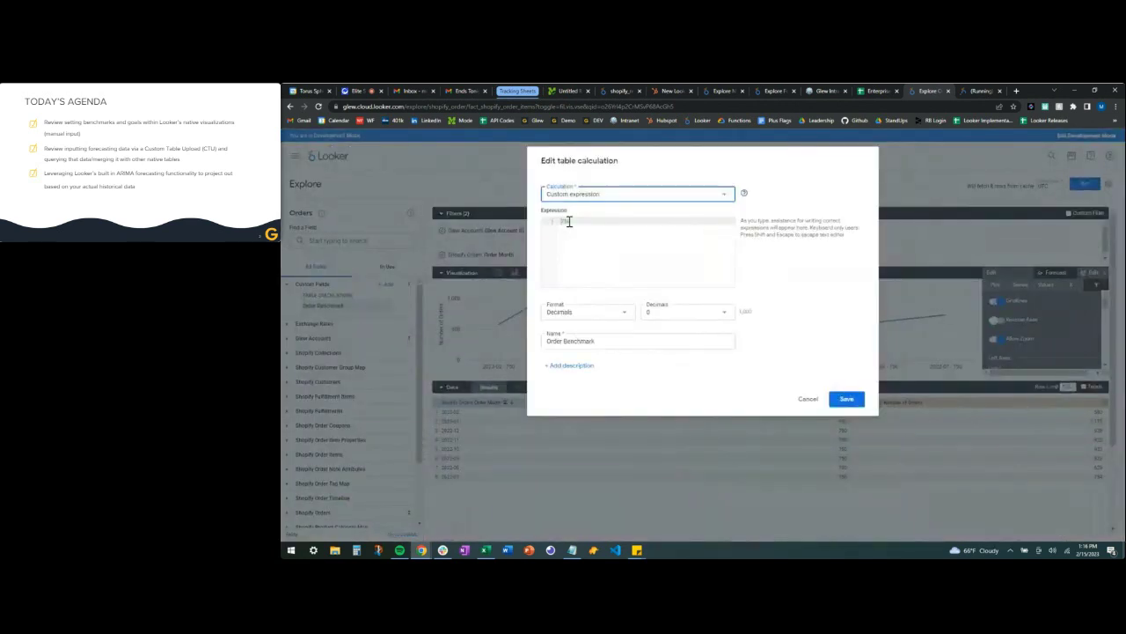
{"action": "left_click", "coordinate": [585, 226]}
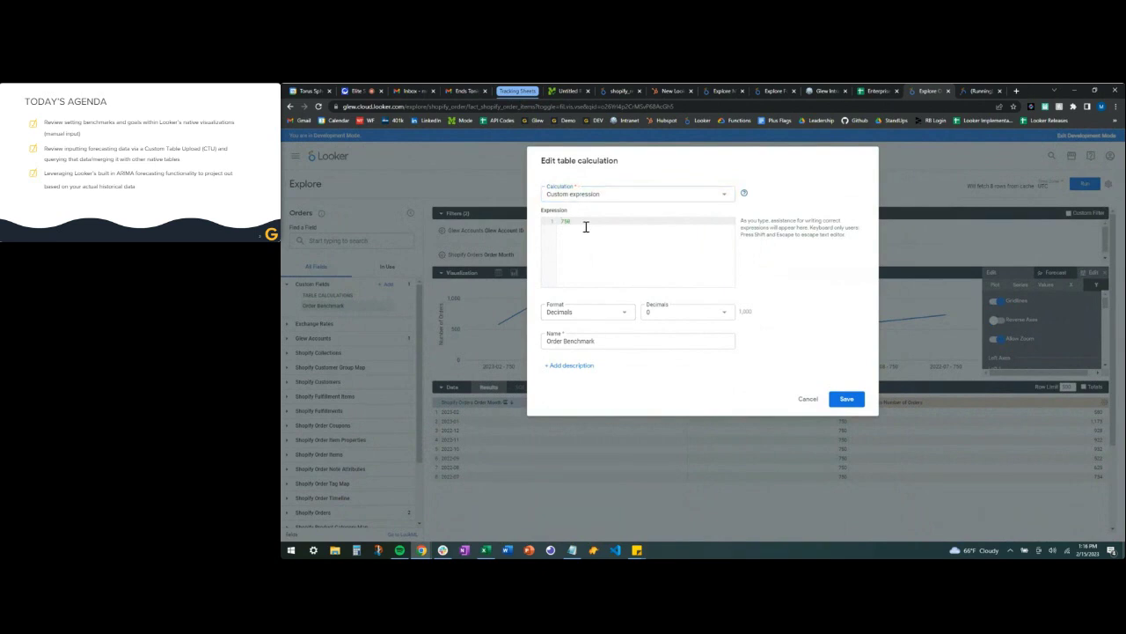
{"action": "left_click", "coordinate": [807, 399]}
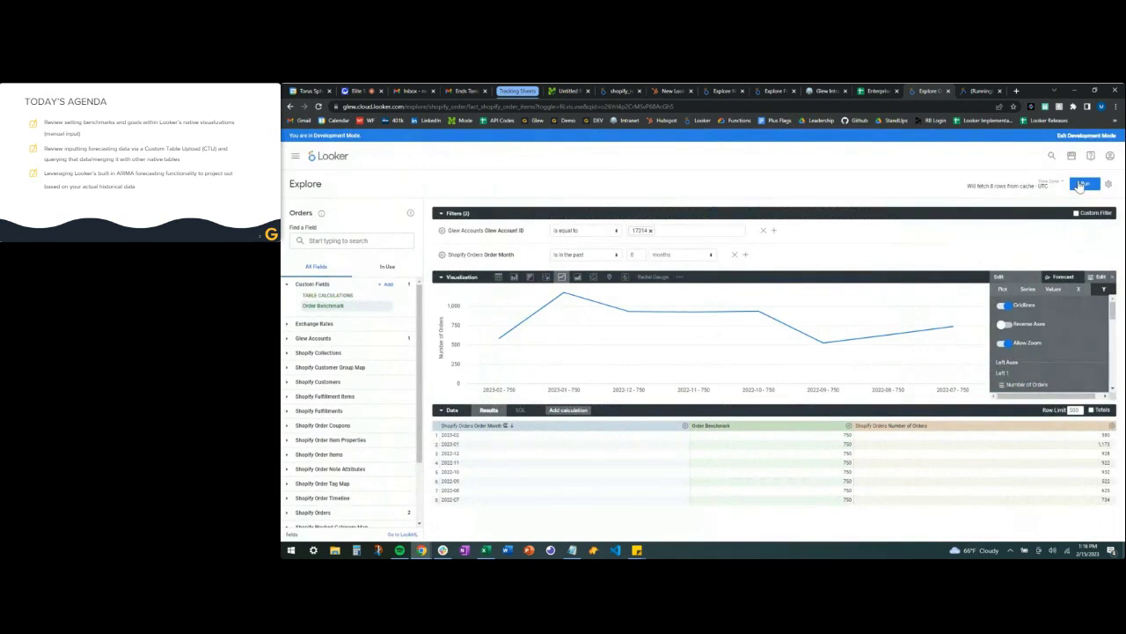
Rerun the query and add a "% of previous row" calculation based on the Number of Orders column.
{"action": "key", "text": "ctrl+Return"}
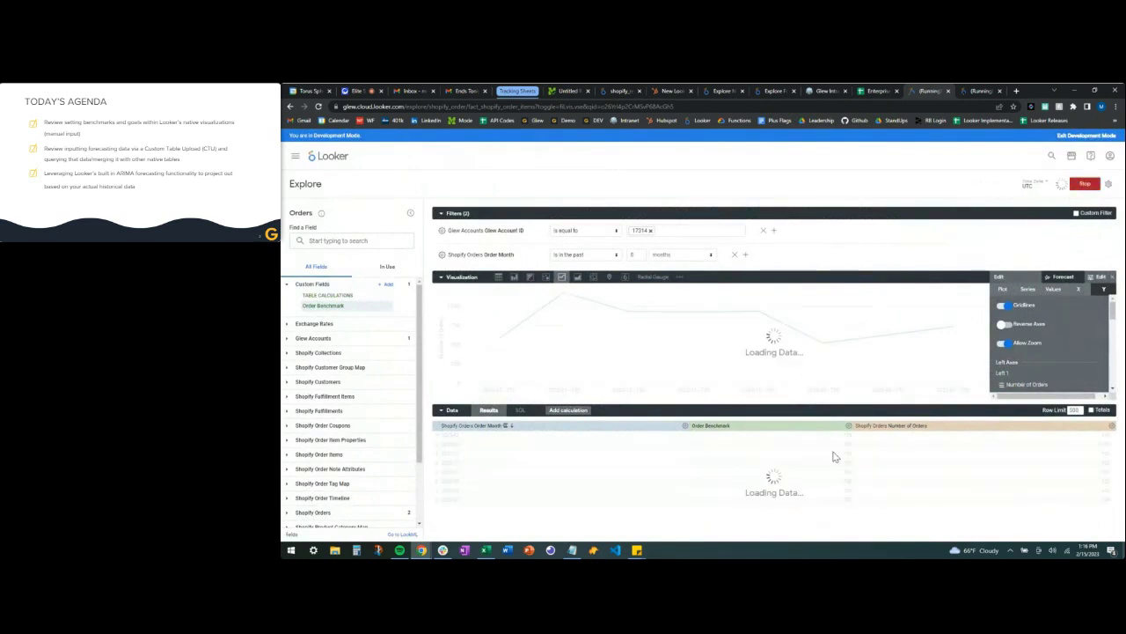
{"action": "left_click", "coordinate": [1110, 280]}
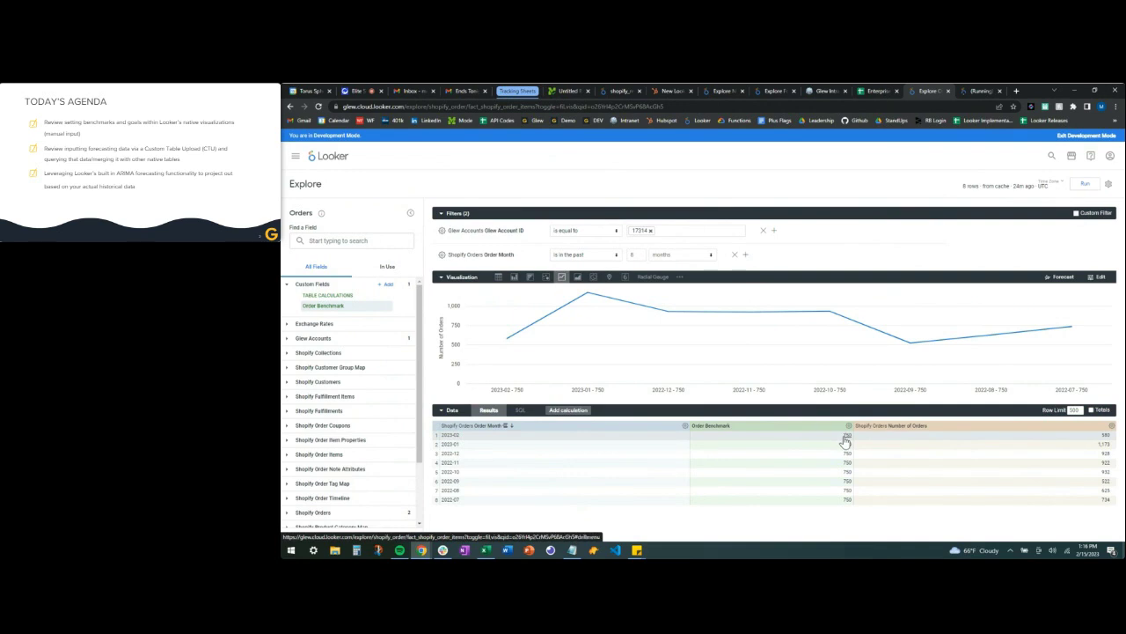
{"action": "left_click", "coordinate": [1112, 427]}
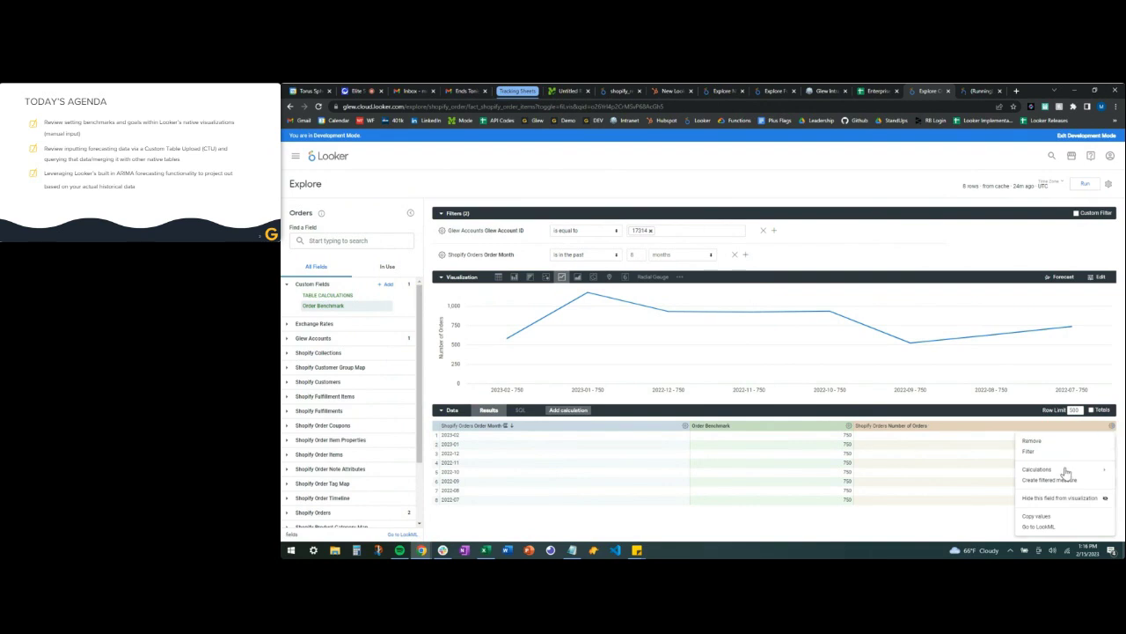
{"action": "mouse_move", "coordinate": [1065, 471]}
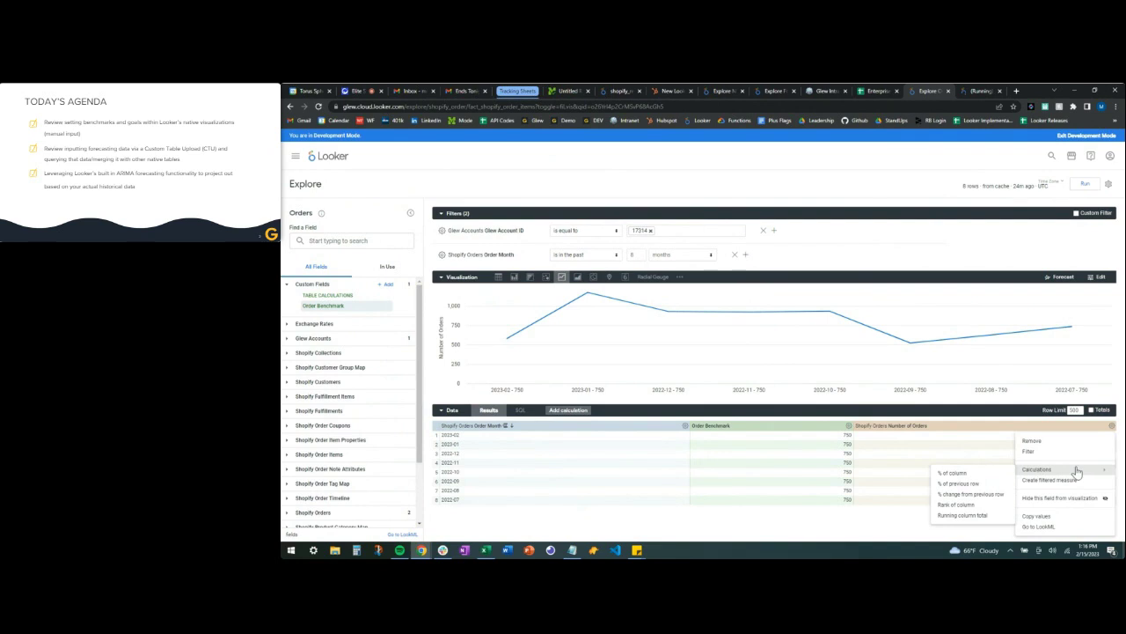
{"action": "left_click", "coordinate": [989, 489]}
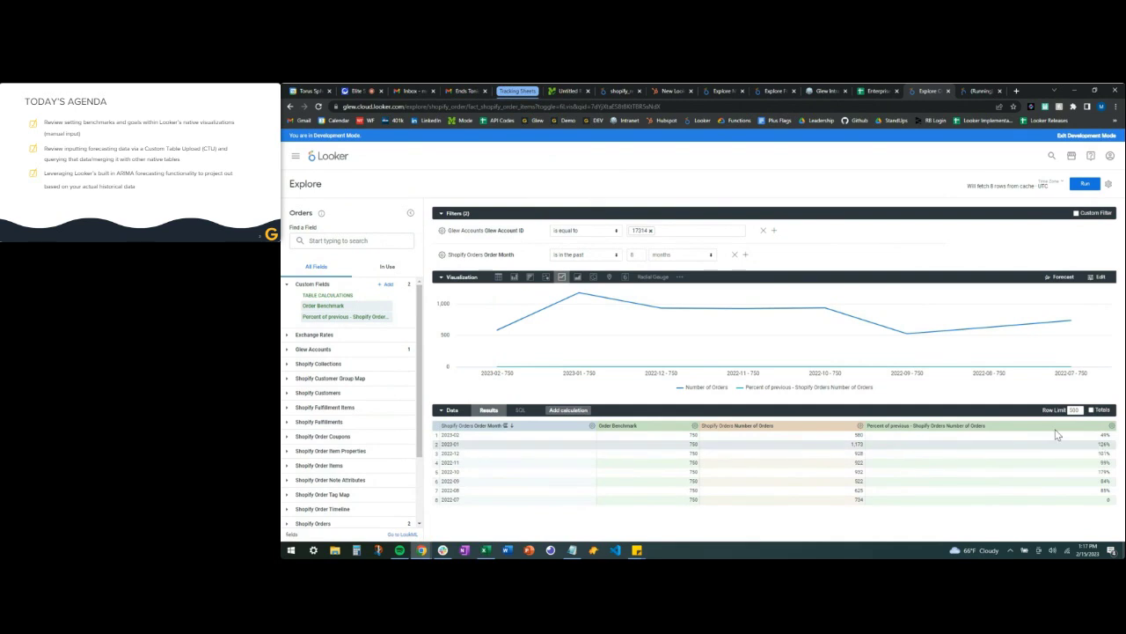
Move the percent-of-previous series to a new right axis and compare both chart lines month by month.
{"action": "left_click", "coordinate": [1095, 278]}
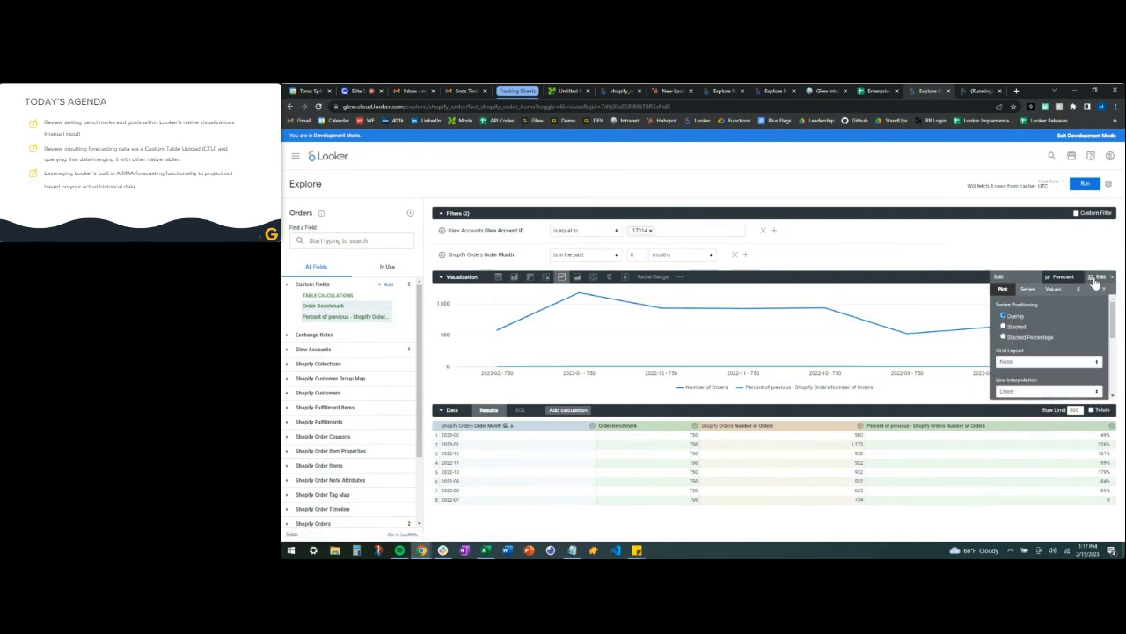
{"action": "scroll", "coordinate": [1055, 336], "scroll_direction": "down", "scroll_amount": 3}
{"action": "left_click_drag", "start_coordinate": [1072, 311], "coordinate": [1074, 361]}
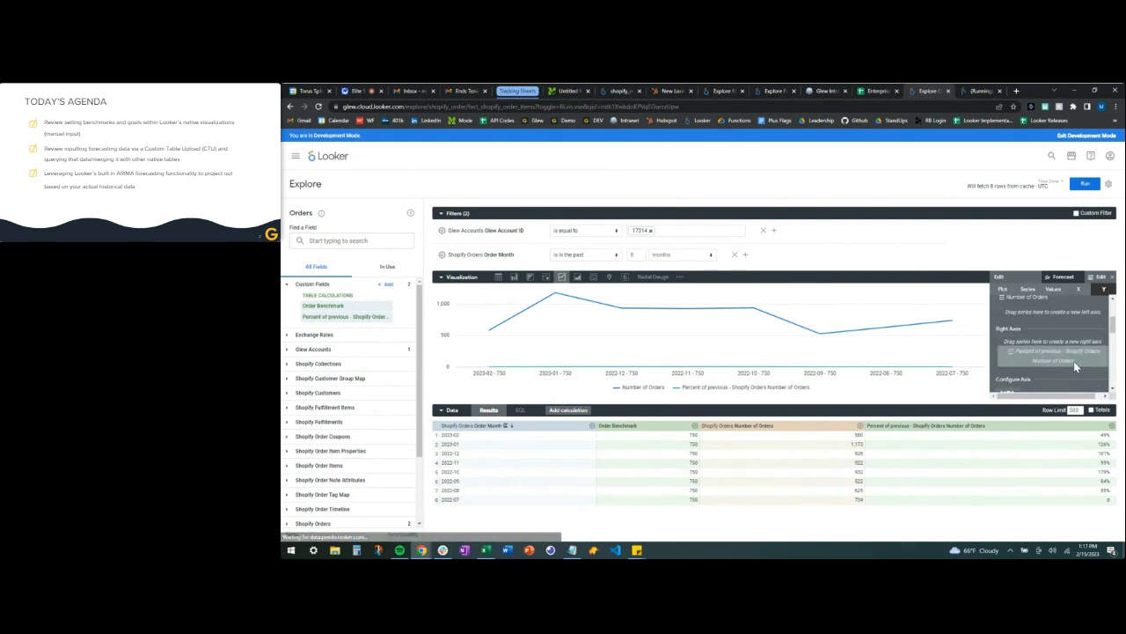
{"action": "left_click", "coordinate": [1113, 280]}
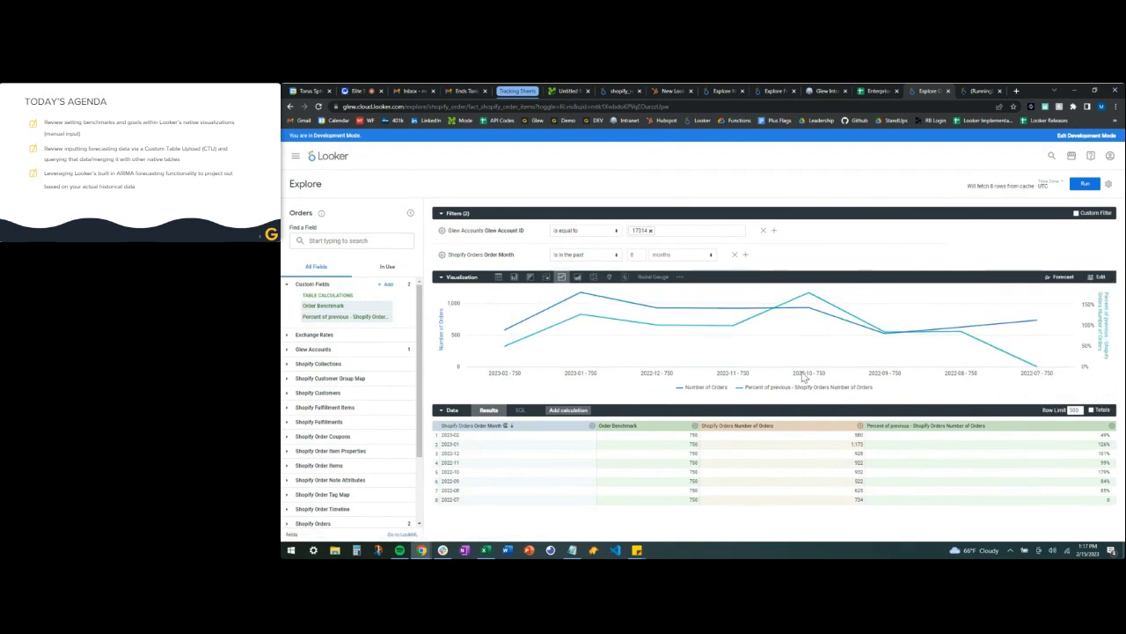
{"action": "mouse_move", "coordinate": [826, 340]}
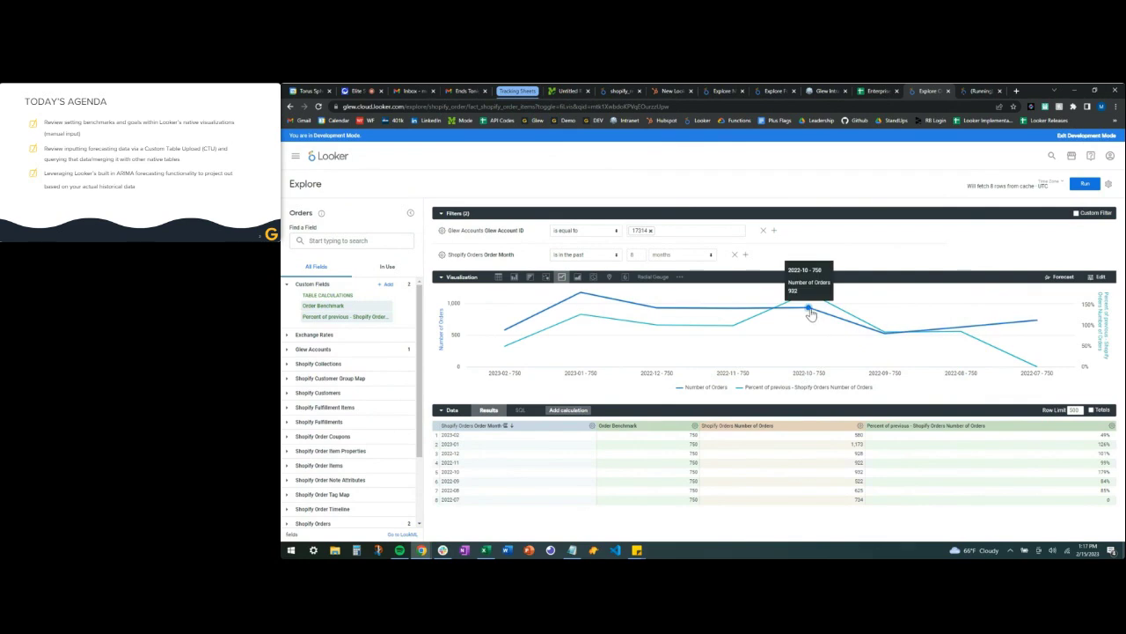
{"action": "mouse_move", "coordinate": [514, 352]}
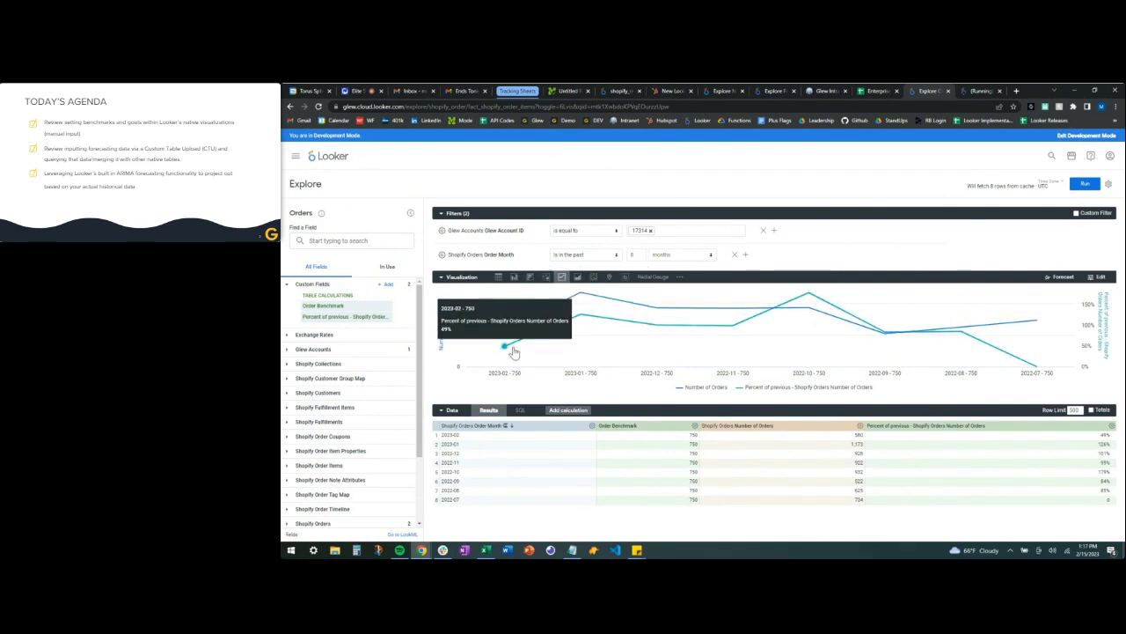
{"action": "mouse_move", "coordinate": [583, 330]}
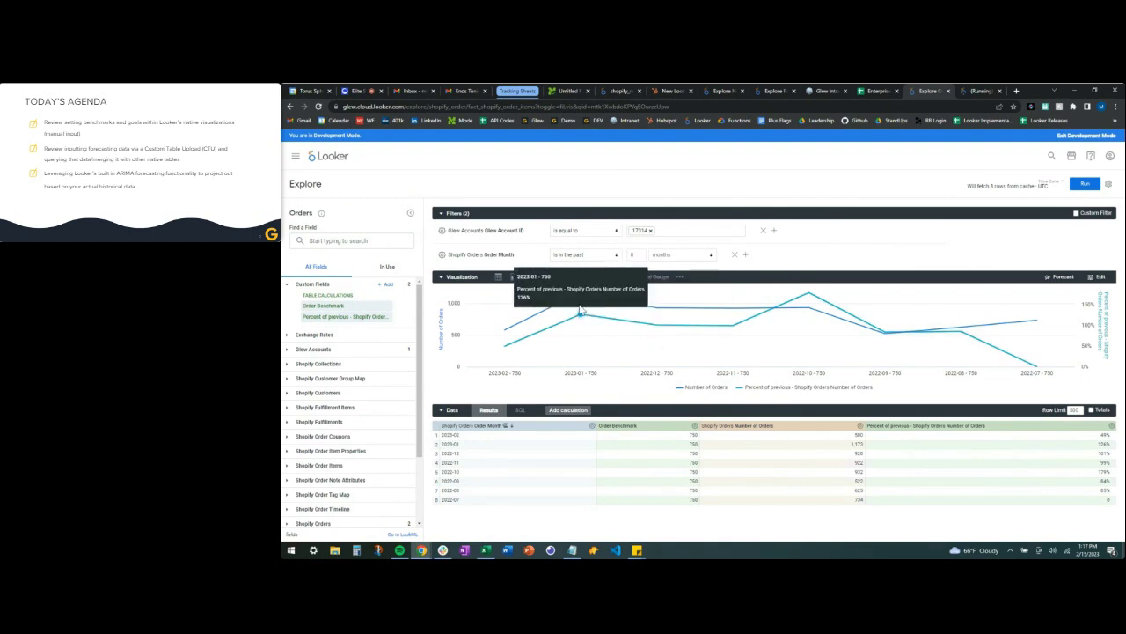
{"action": "mouse_move", "coordinate": [810, 303]}
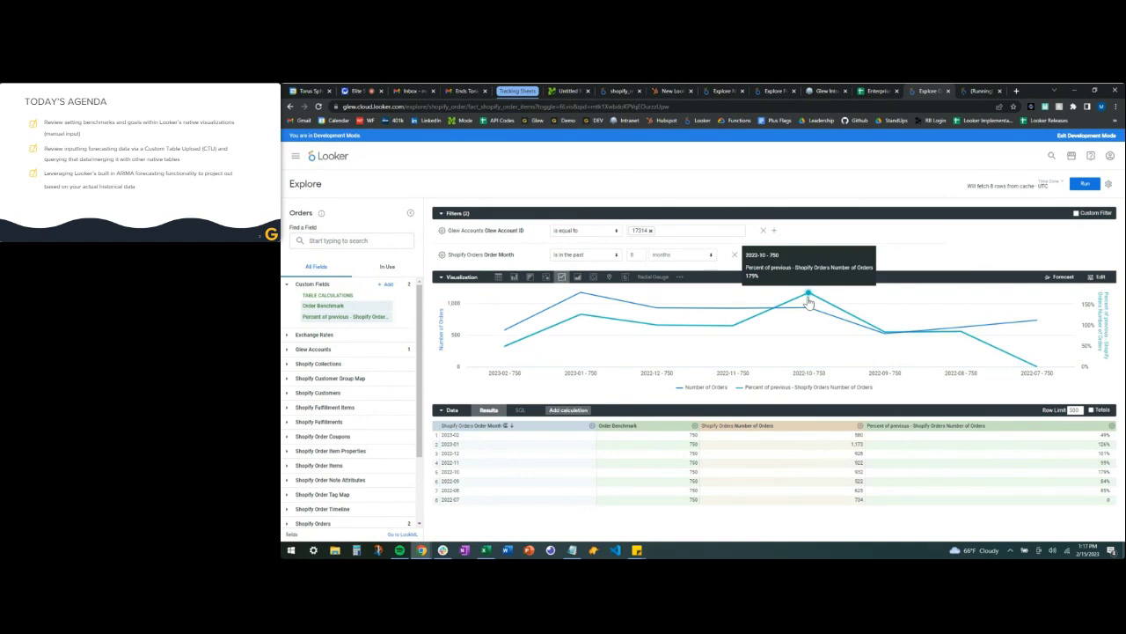
{"action": "mouse_move", "coordinate": [987, 337]}
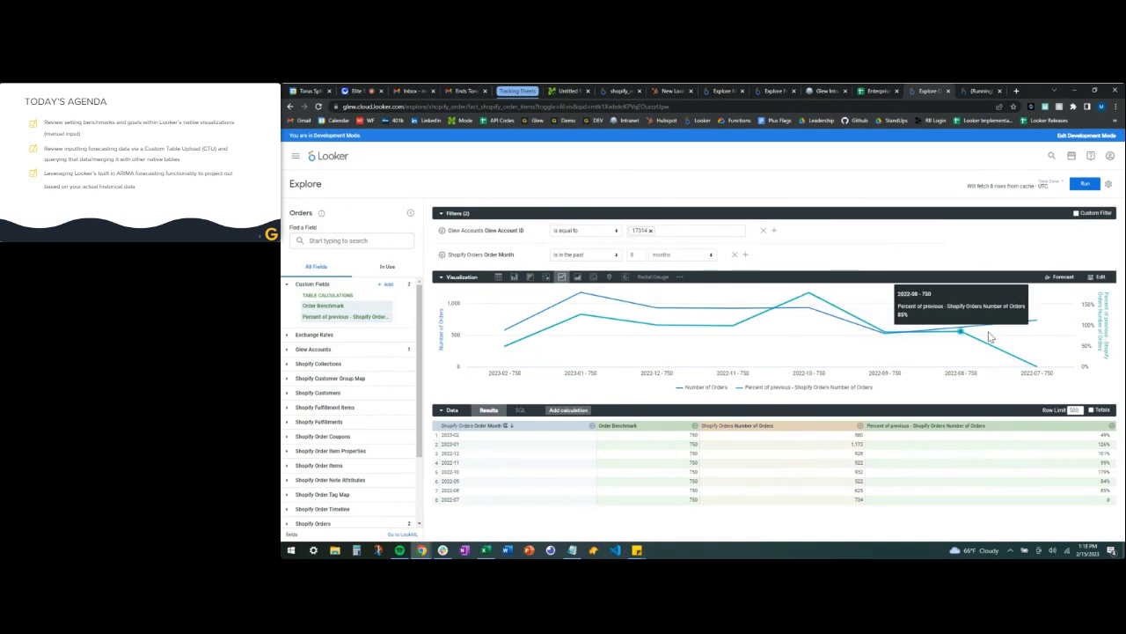
{"action": "mouse_move", "coordinate": [1045, 334]}
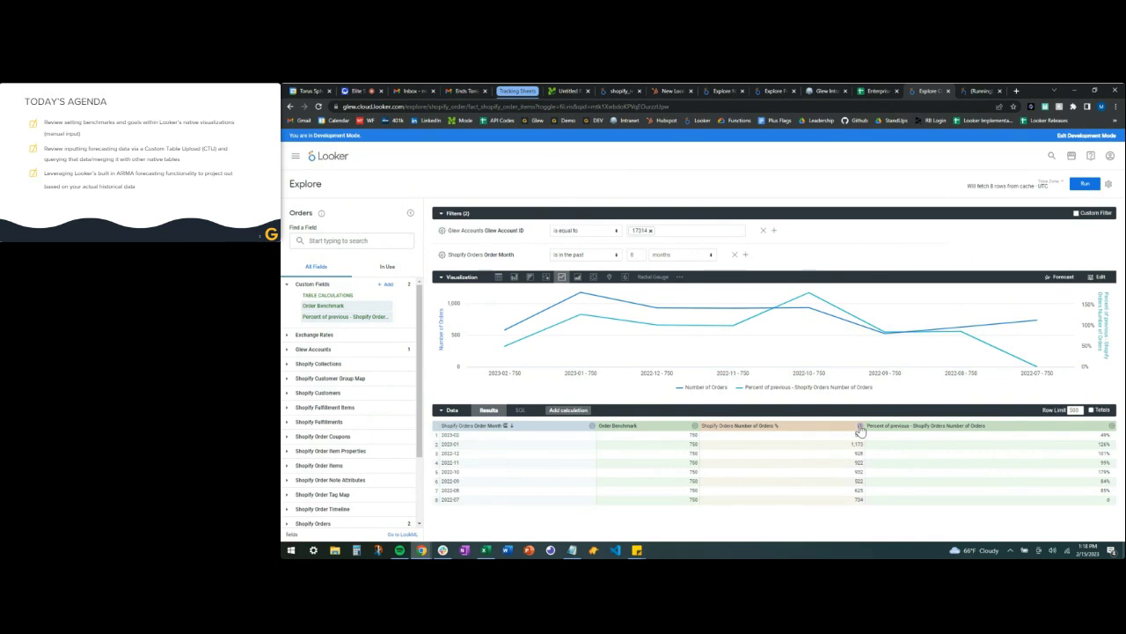
Remove the Order Month and percent-of-previous columns from the query and collapse the visualization.
{"action": "left_click", "coordinate": [592, 425]}
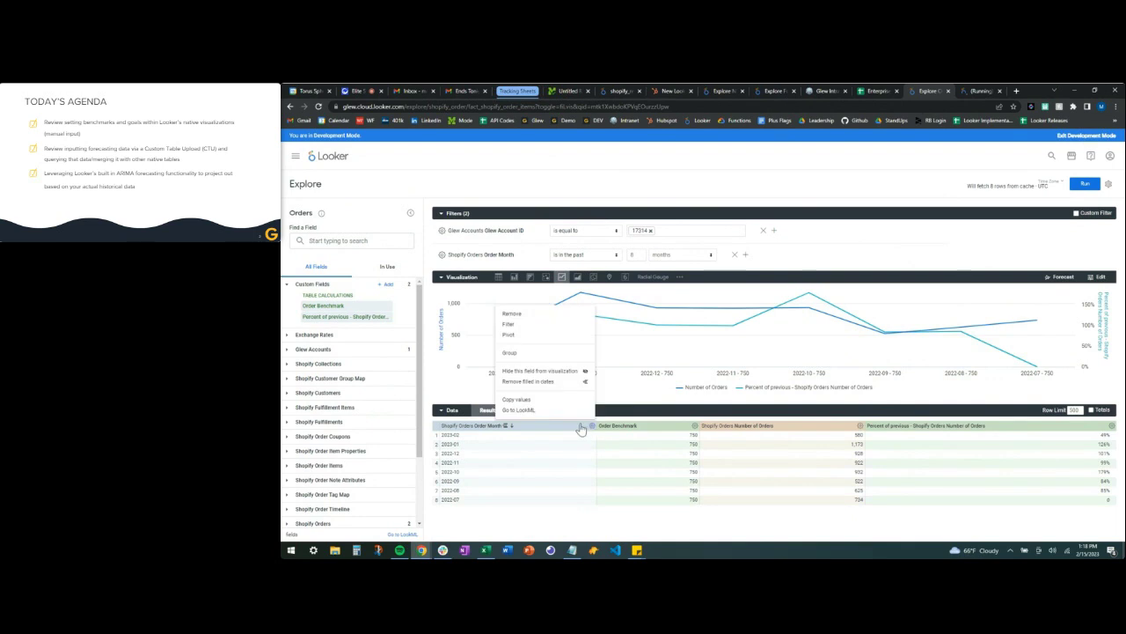
{"action": "left_click", "coordinate": [514, 314]}
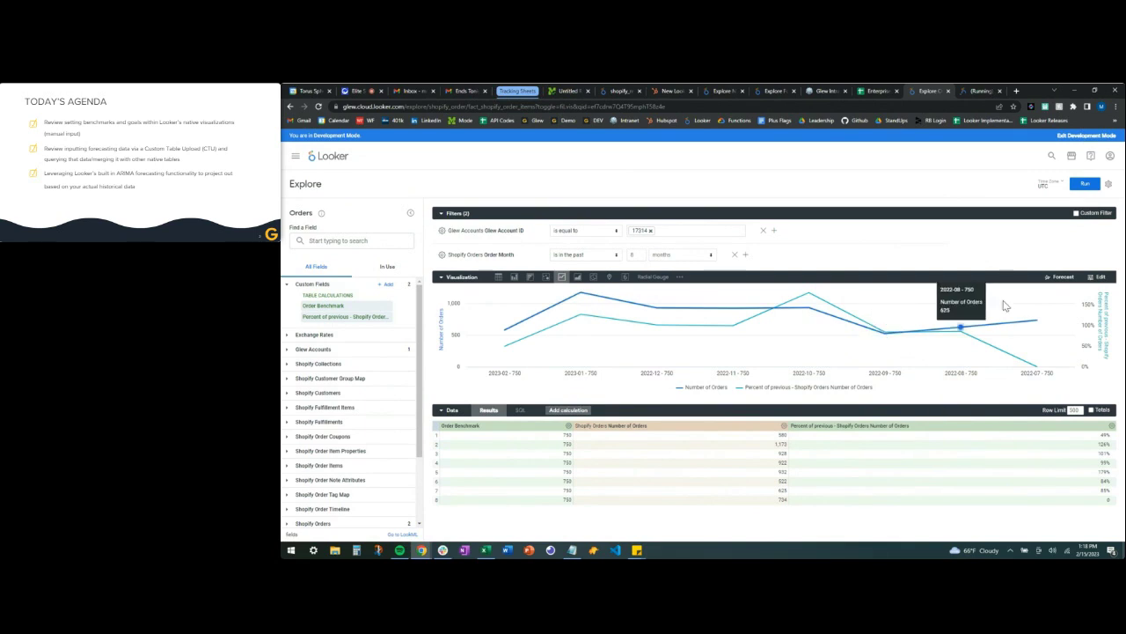
{"action": "left_click", "coordinate": [1111, 425]}
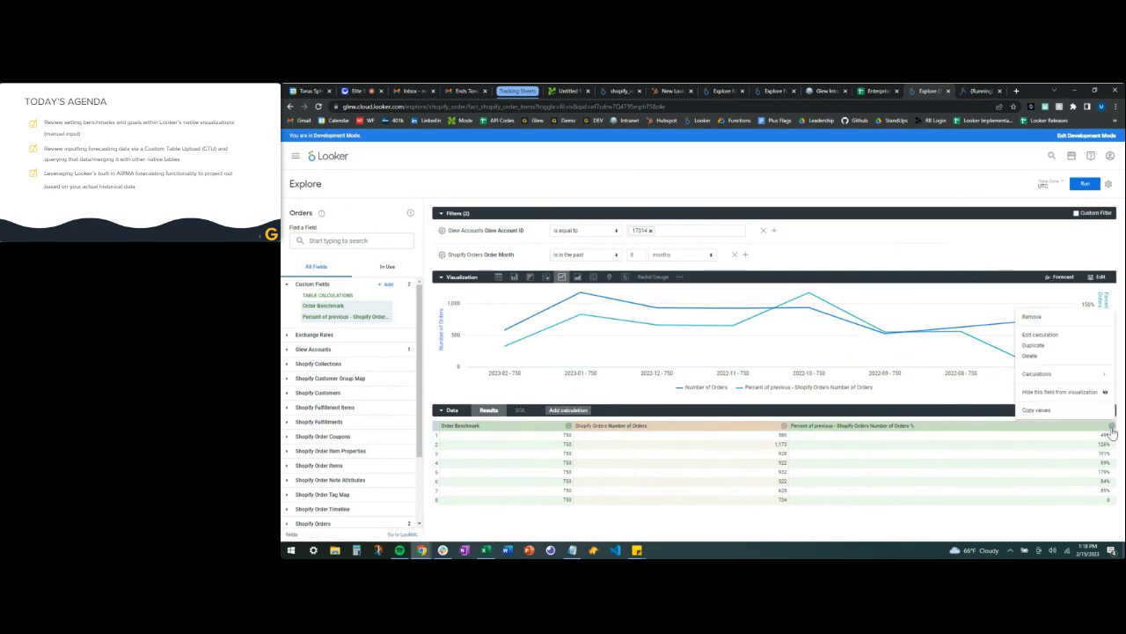
{"action": "left_click", "coordinate": [900, 390]}
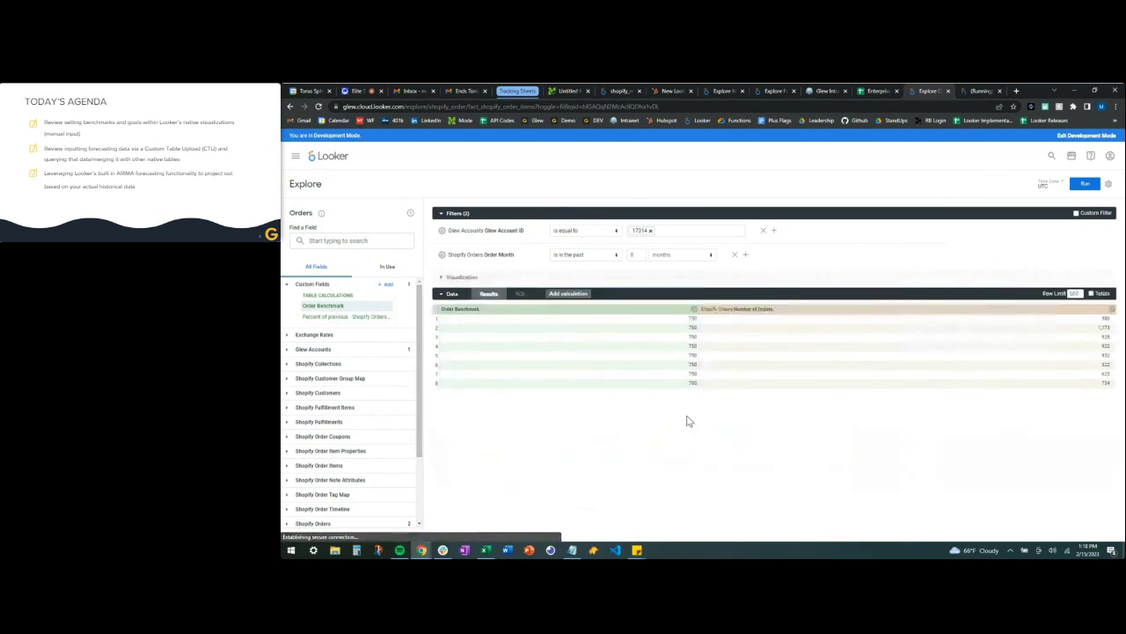
Set the Order Month filter to the past 3 months and rerun the query.
{"action": "double_click", "coordinate": [637, 254]}
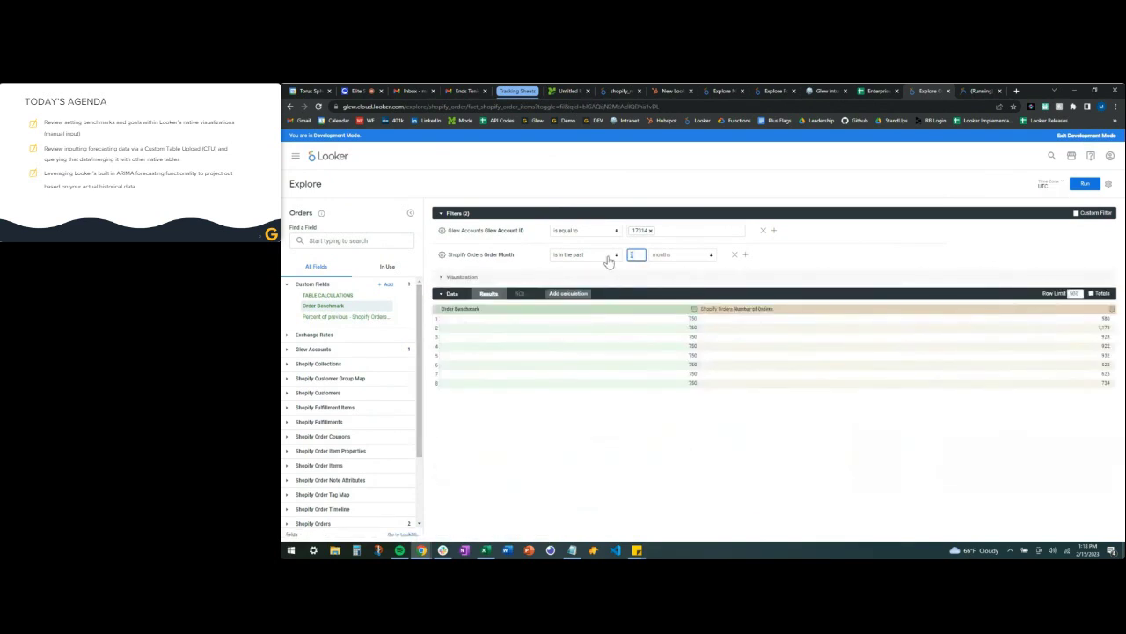
{"action": "left_click", "coordinate": [1089, 183]}
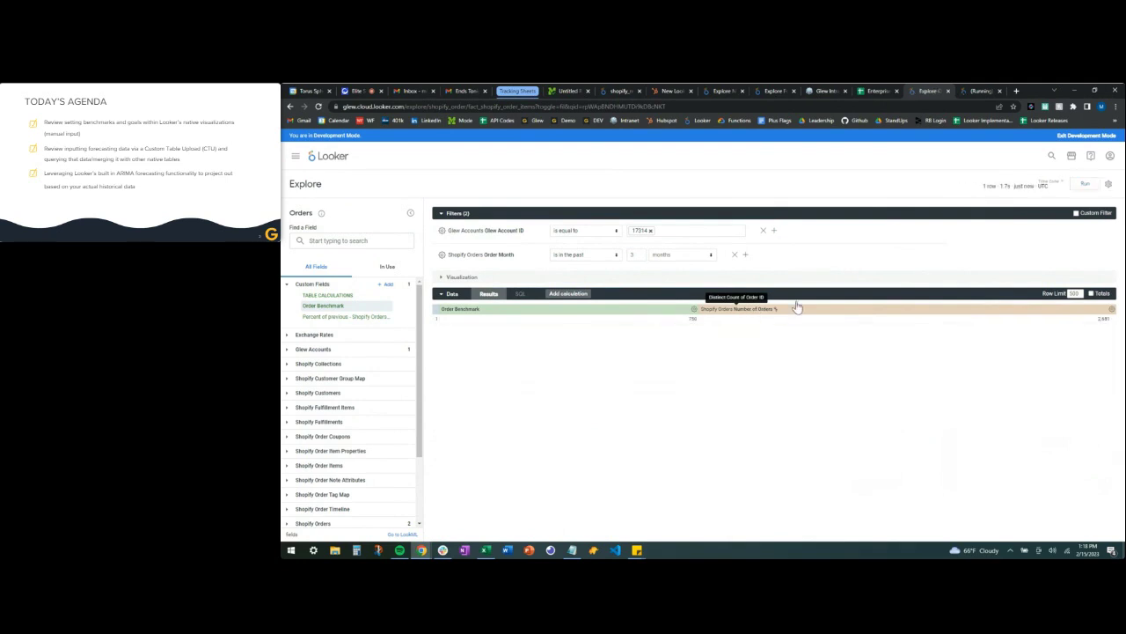
Change the Order Benchmark expression to the quoted text "750", save it, and try to move Number of Orders ahead of Order Benchmark.
{"action": "left_click_drag", "start_coordinate": [747, 317], "coordinate": [459, 311]}
{"action": "left_click", "coordinate": [694, 310]}
{"action": "left_click", "coordinate": [622, 341]}
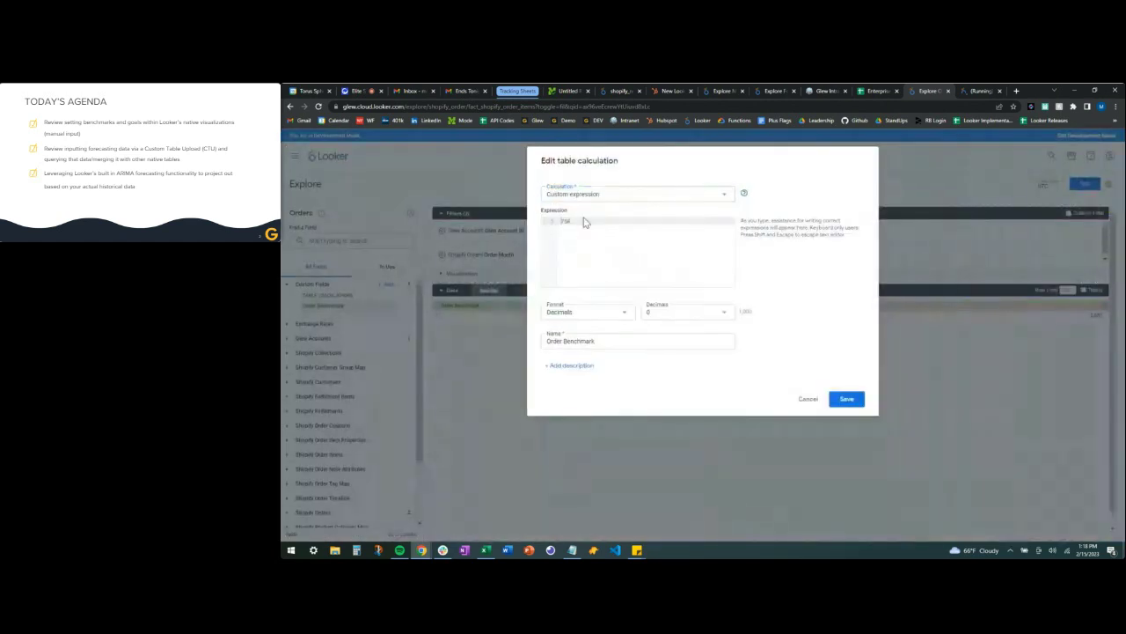
{"action": "left_click_drag", "start_coordinate": [585, 220], "coordinate": [566, 221]}
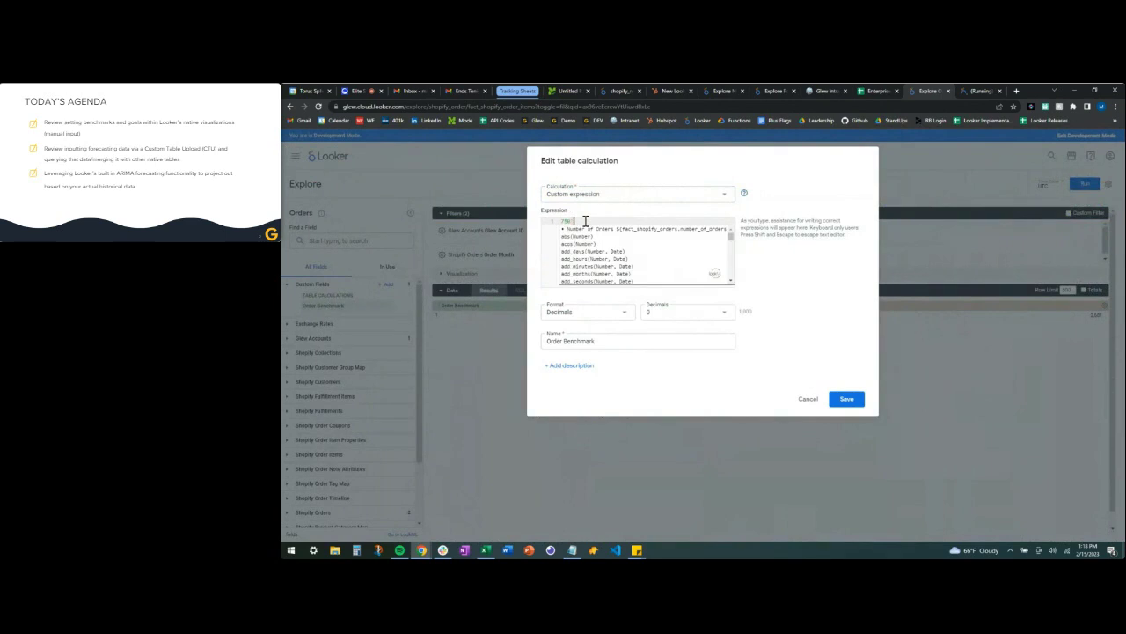
{"action": "key", "text": "BackSpace"}
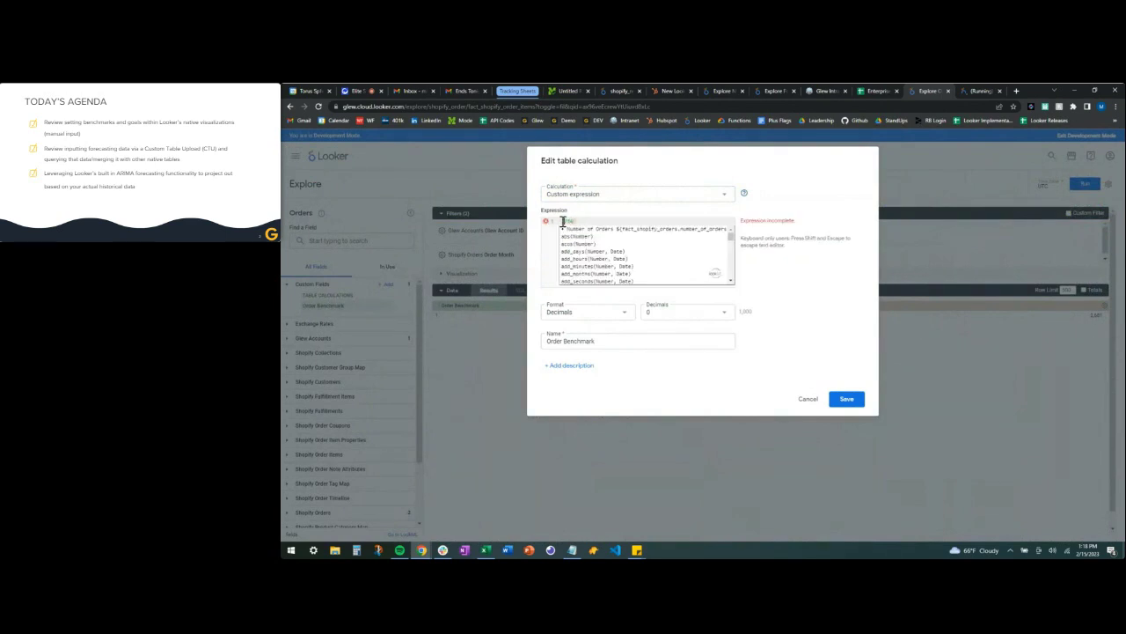
{"action": "key", "text": "ctrl+z"}
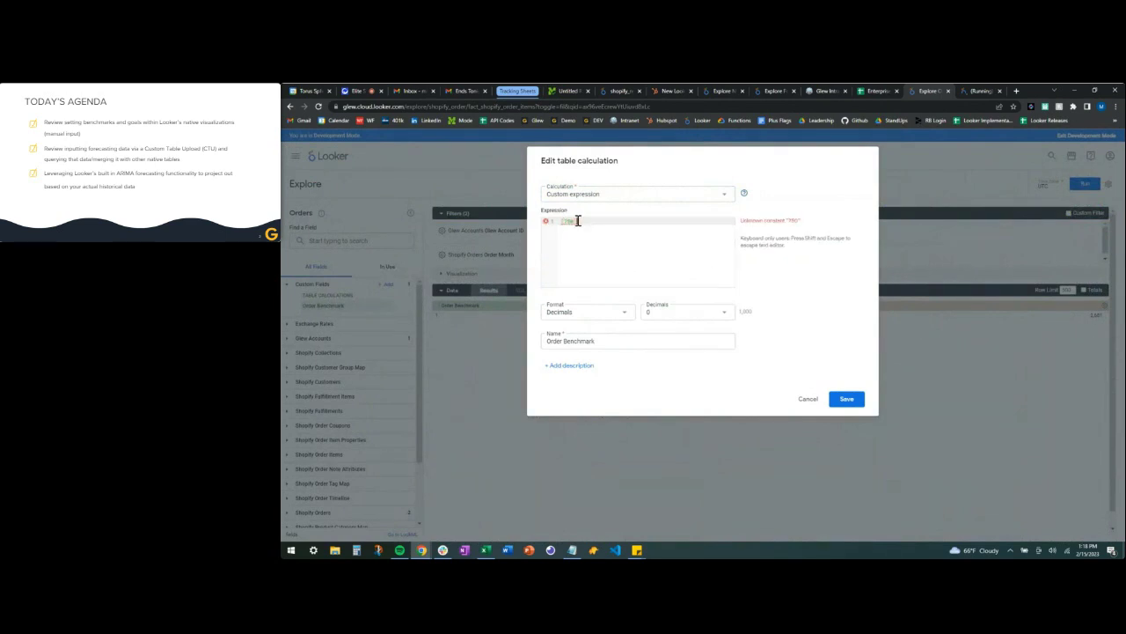
{"action": "type", "text": "="}
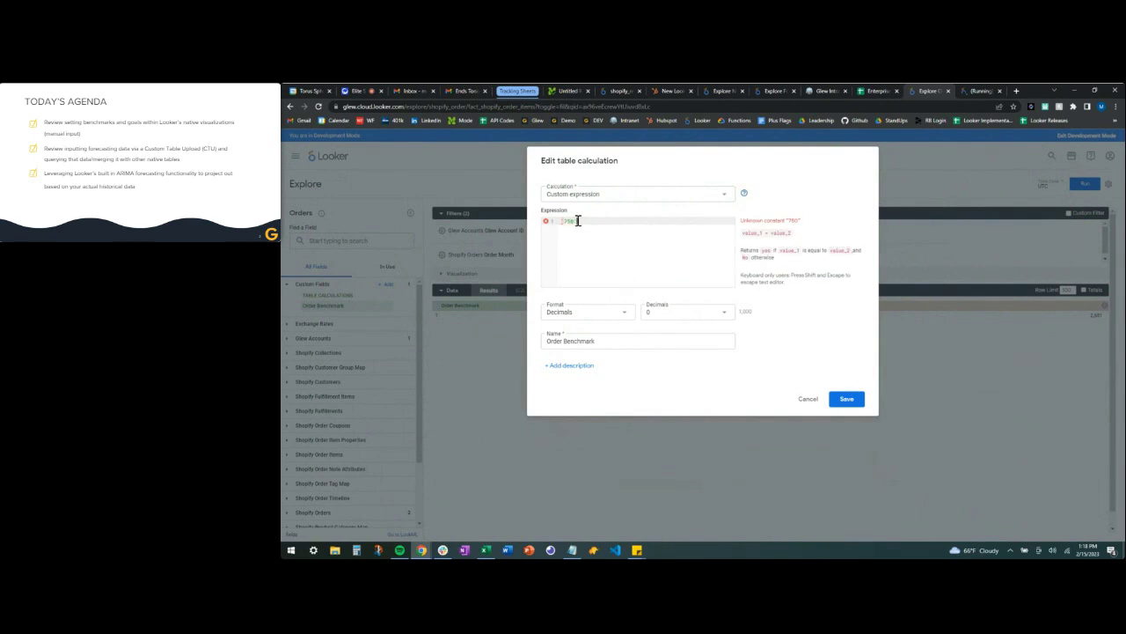
{"action": "key", "text": "BackSpace"}
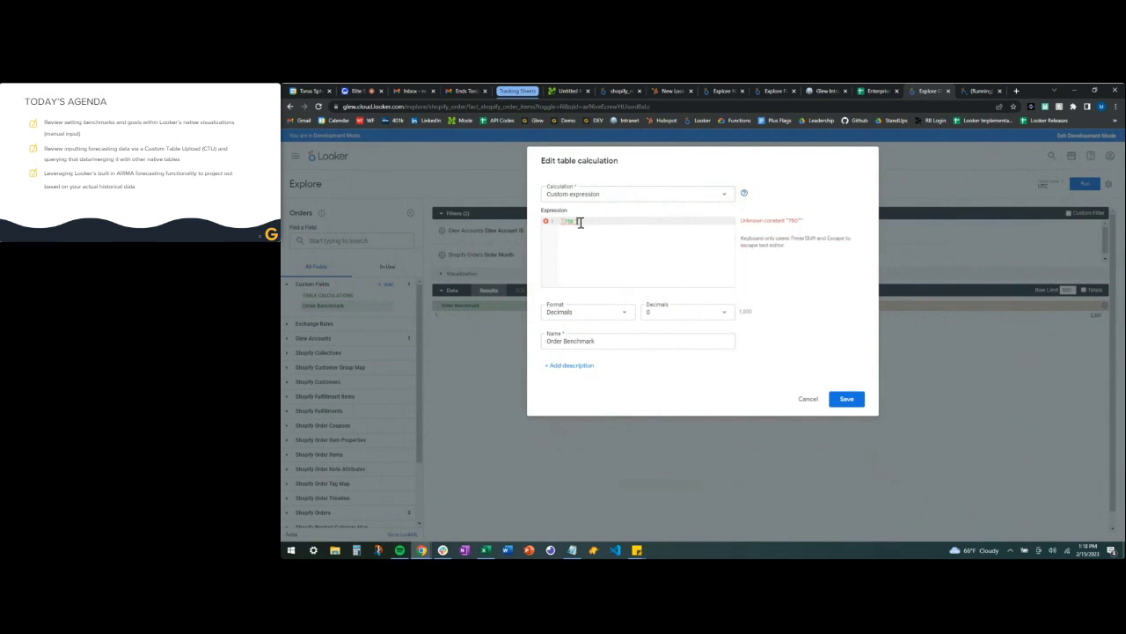
{"action": "left_click", "coordinate": [580, 222]}
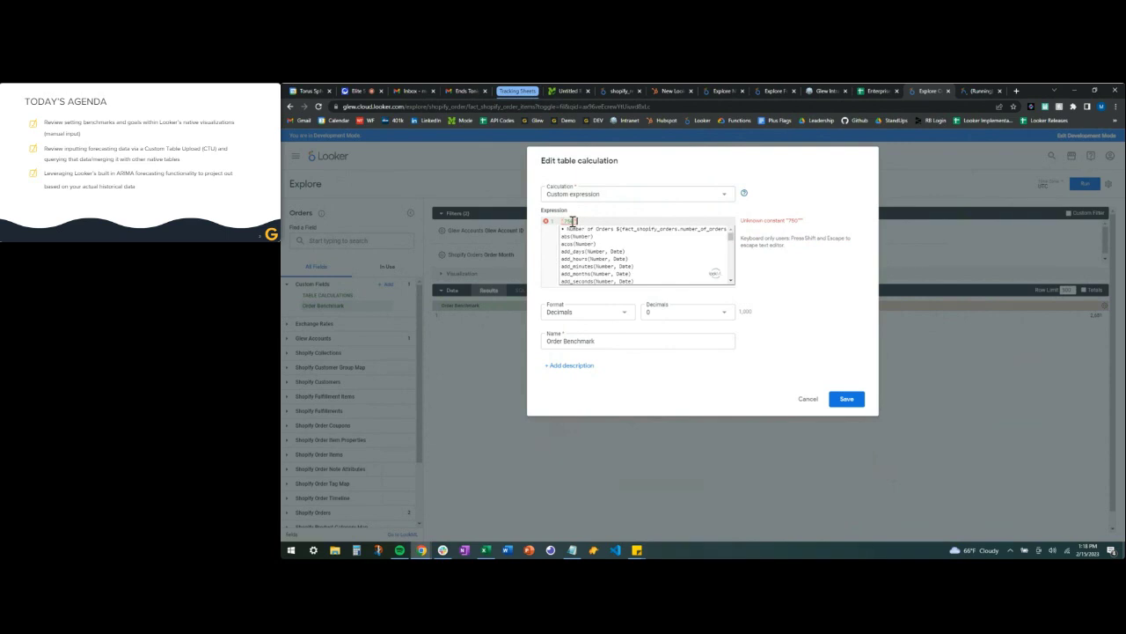
{"action": "left_click", "coordinate": [564, 223]}
{"action": "key", "text": "BackSpace"}
{"action": "left_click", "coordinate": [662, 197]}
{"action": "left_click", "coordinate": [662, 201]}
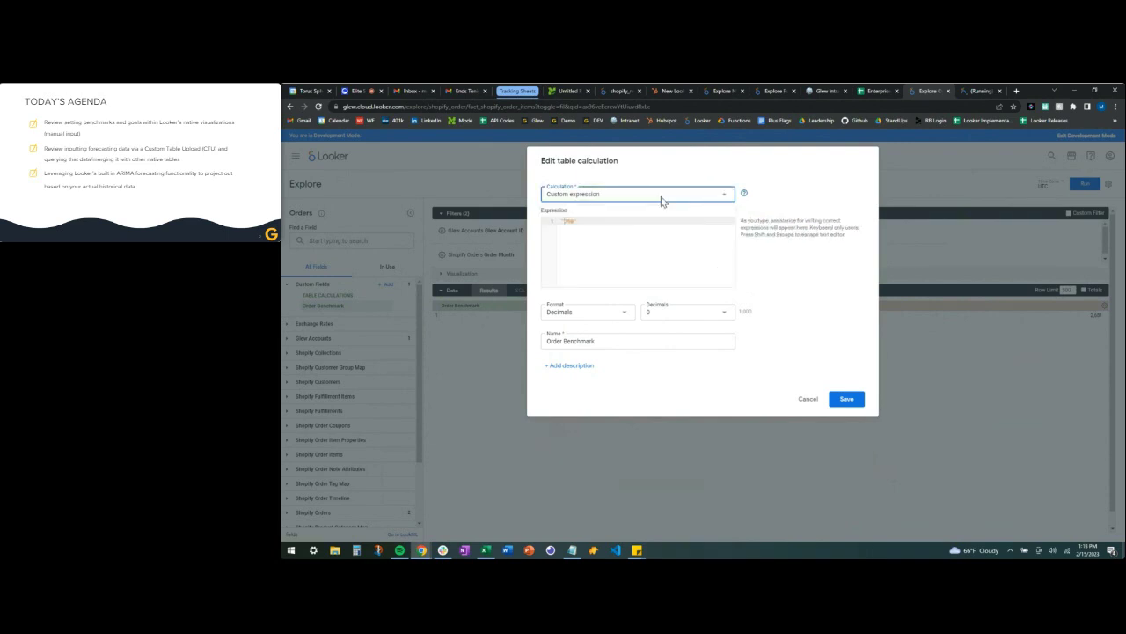
{"action": "left_click", "coordinate": [847, 405]}
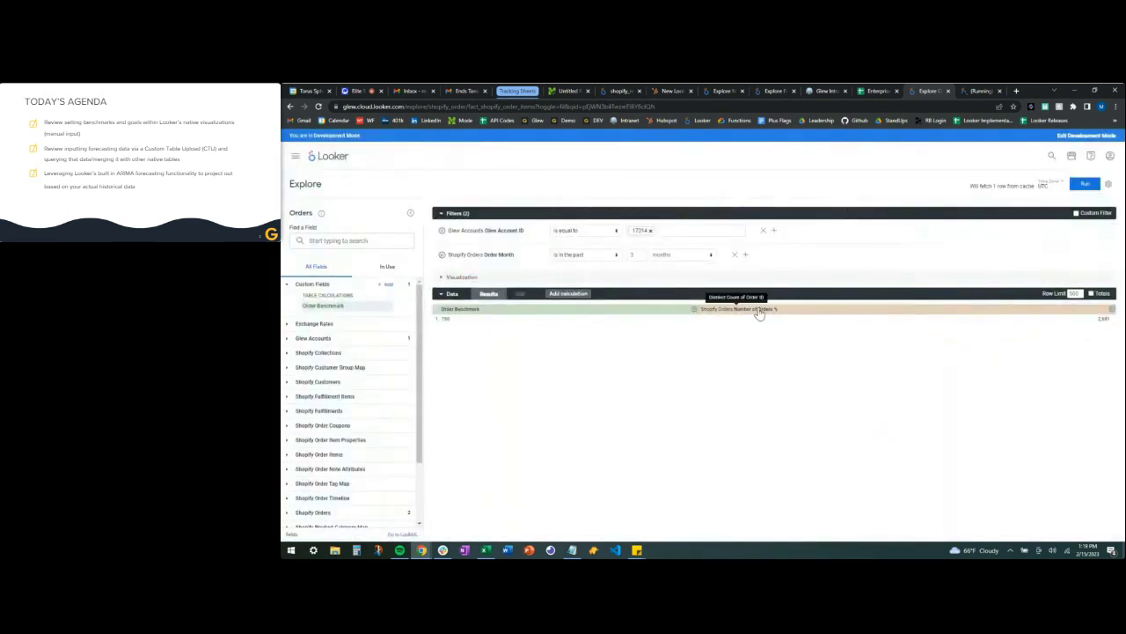
{"action": "left_click_drag", "start_coordinate": [754, 314], "coordinate": [483, 317]}
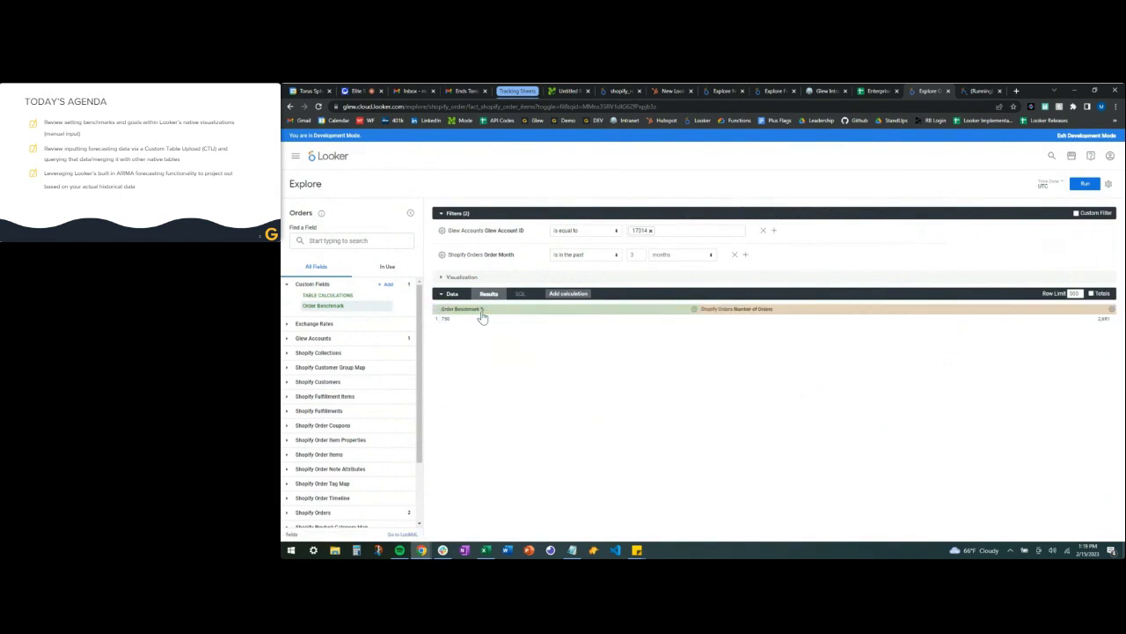
Expand the visualization, hide Order Benchmark from it, and switch the chart type to Single Value.
{"action": "left_click", "coordinate": [442, 278]}
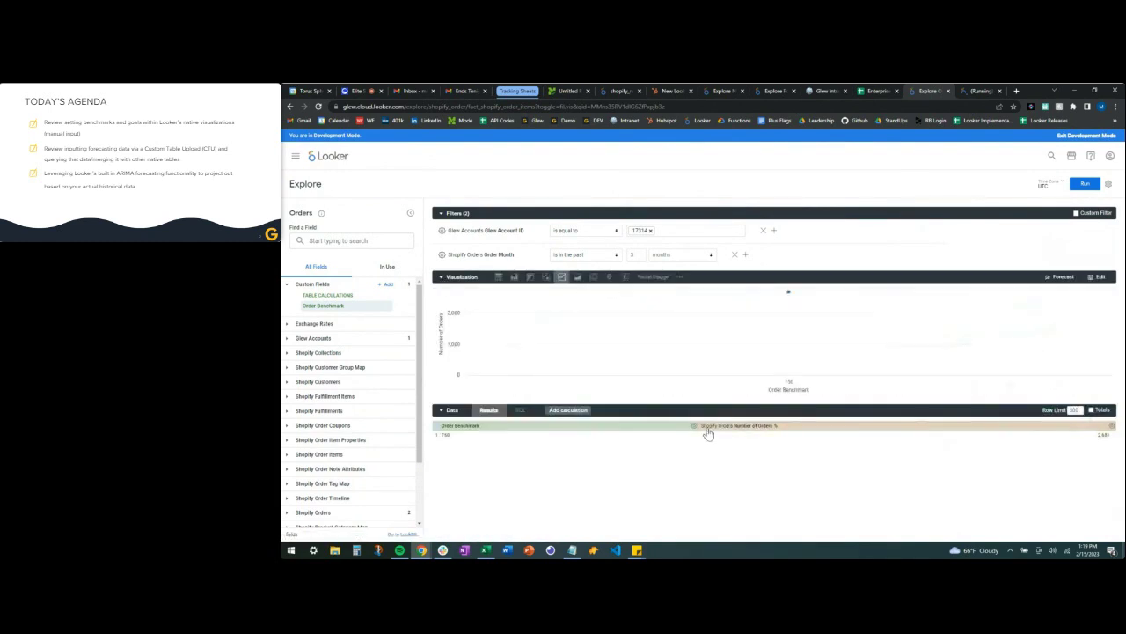
{"action": "left_click", "coordinate": [694, 427]}
{"action": "left_click", "coordinate": [633, 499]}
{"action": "left_click", "coordinate": [626, 277]}
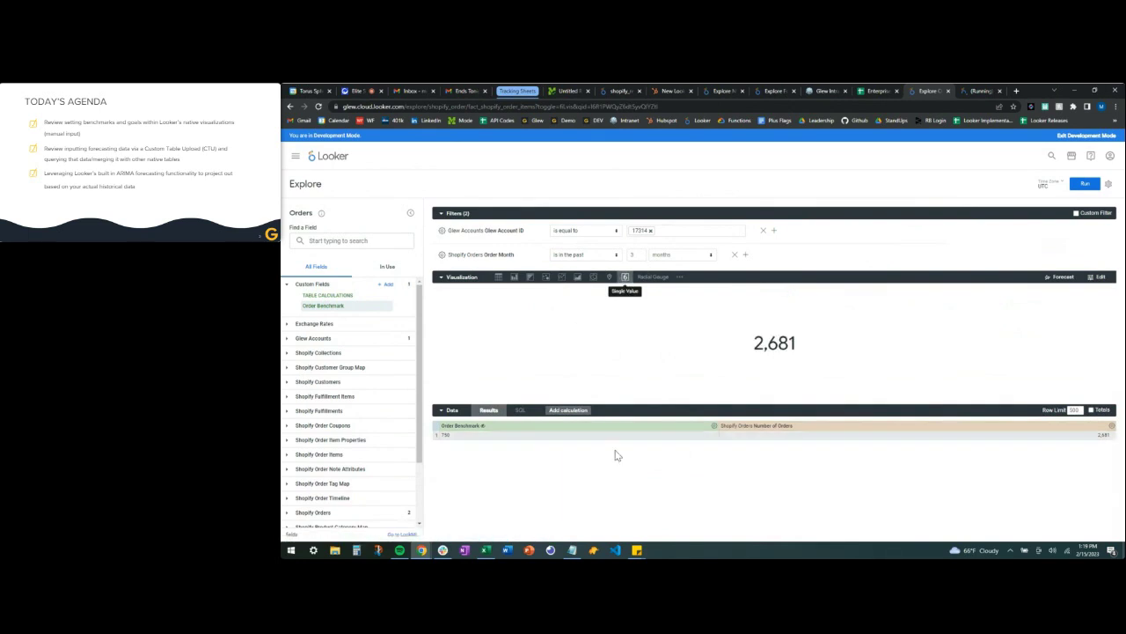
Set the single value visualization's title override to "Number of Orders" and close its settings.
{"action": "left_click", "coordinate": [1100, 276]}
{"action": "scroll", "coordinate": [1065, 335], "scroll_direction": "down", "scroll_amount": 1}
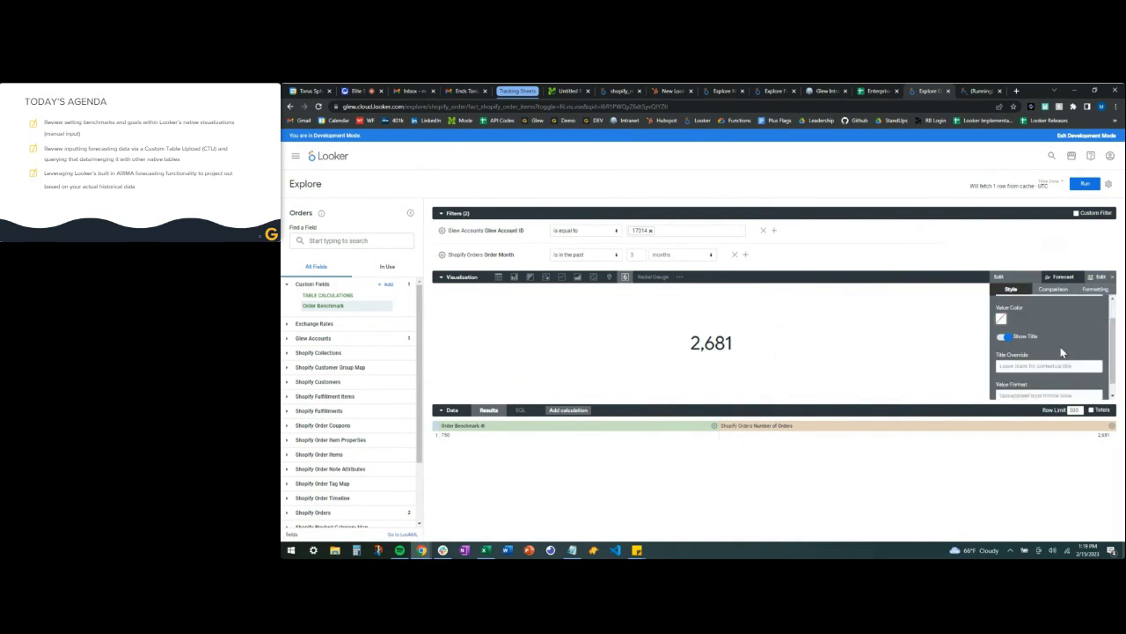
{"action": "left_click", "coordinate": [1060, 353]}
{"action": "type", "text": "Null"}
{"action": "type", "text": "b"}
{"action": "type", "text": "er of Orders"}
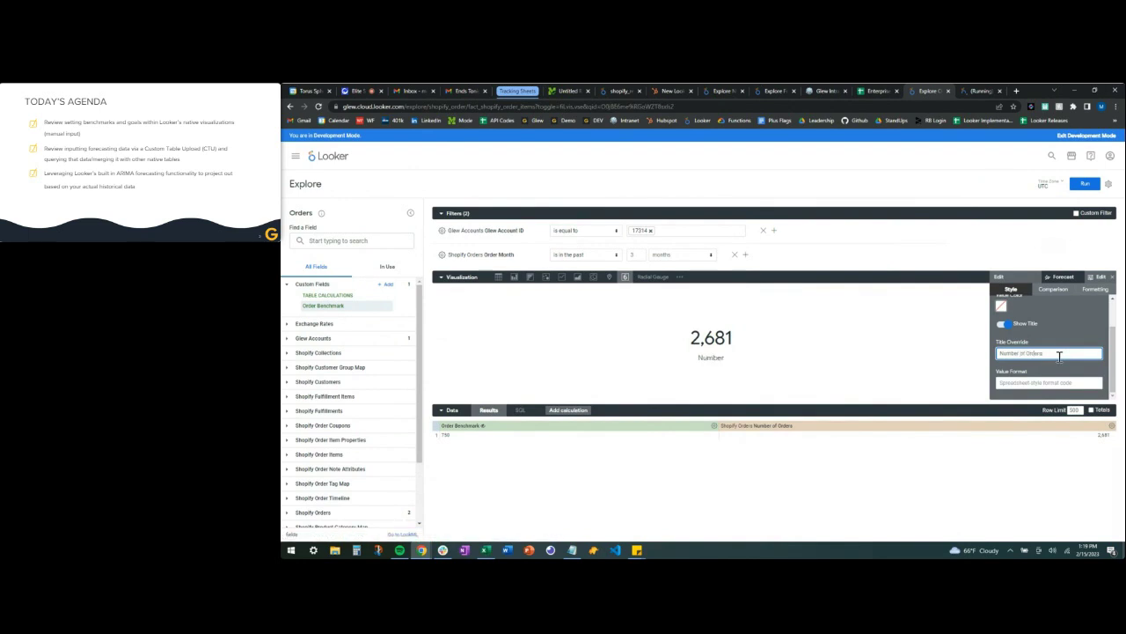
{"action": "left_click", "coordinate": [1050, 432]}
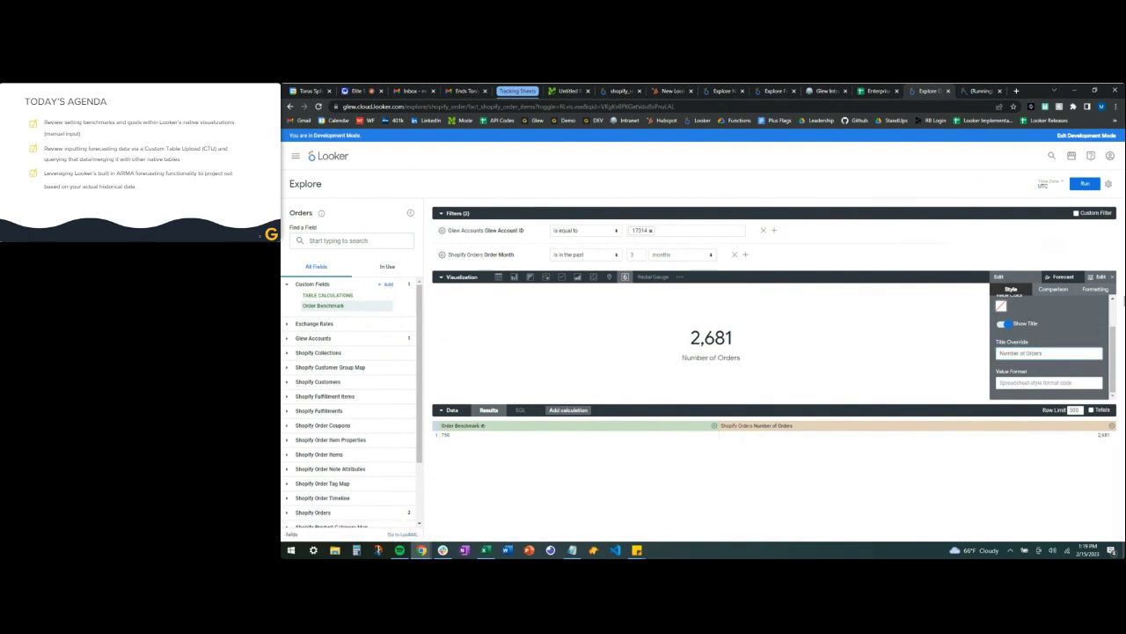
{"action": "left_click", "coordinate": [1111, 279]}
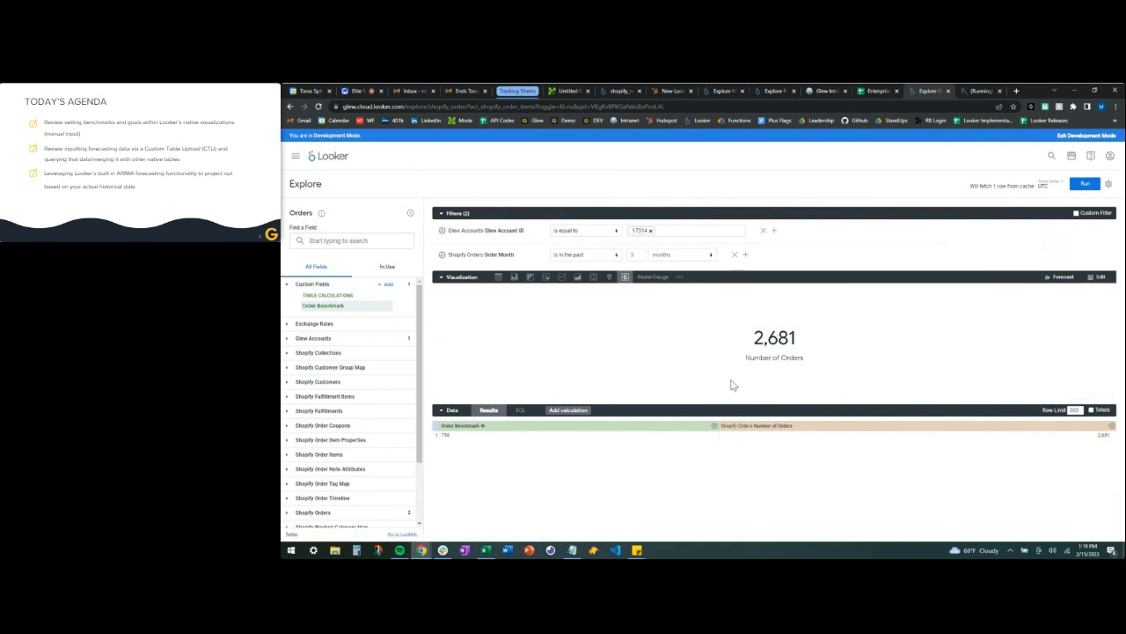
Add a "% change from previous row" calculation based on the Number of Orders column.
{"action": "left_click", "coordinate": [1112, 427]}
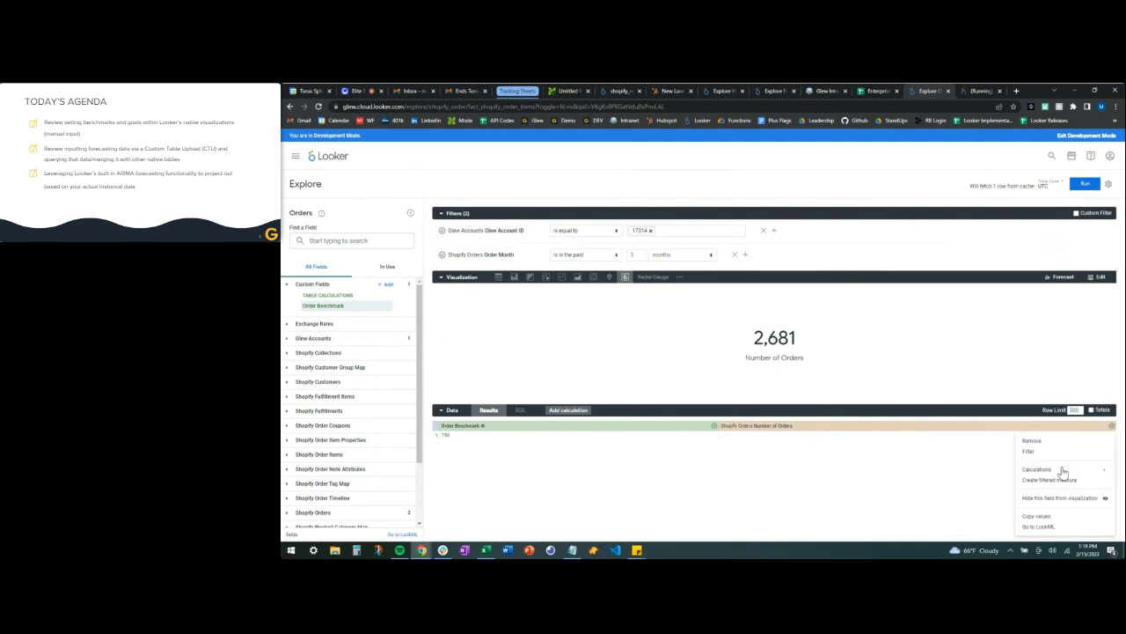
{"action": "mouse_move", "coordinate": [1063, 471]}
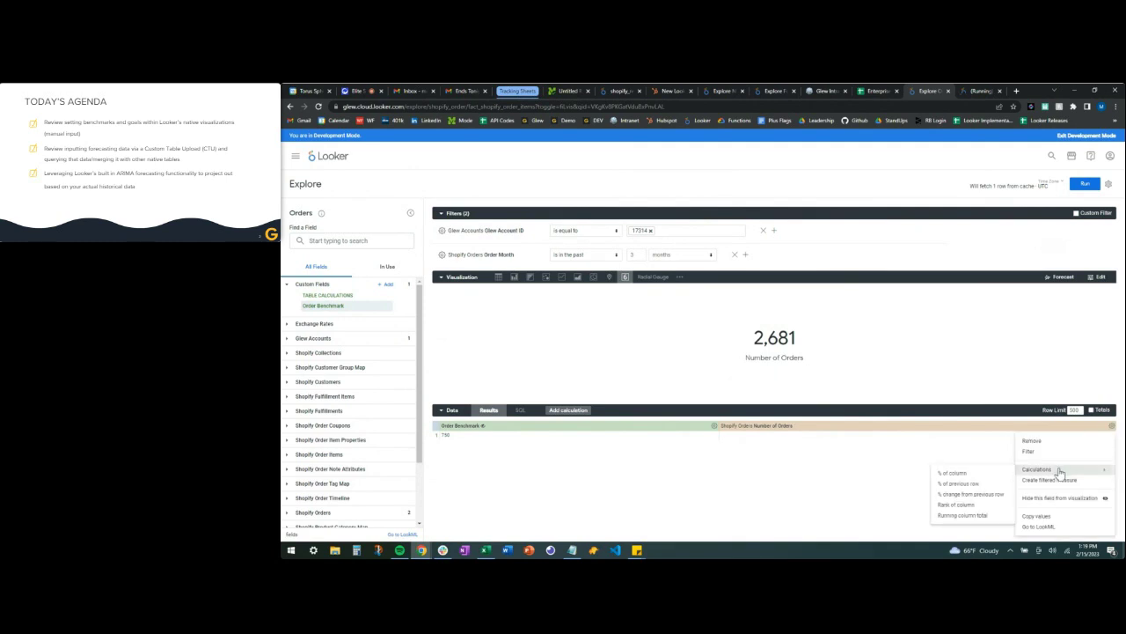
{"action": "left_click", "coordinate": [971, 493]}
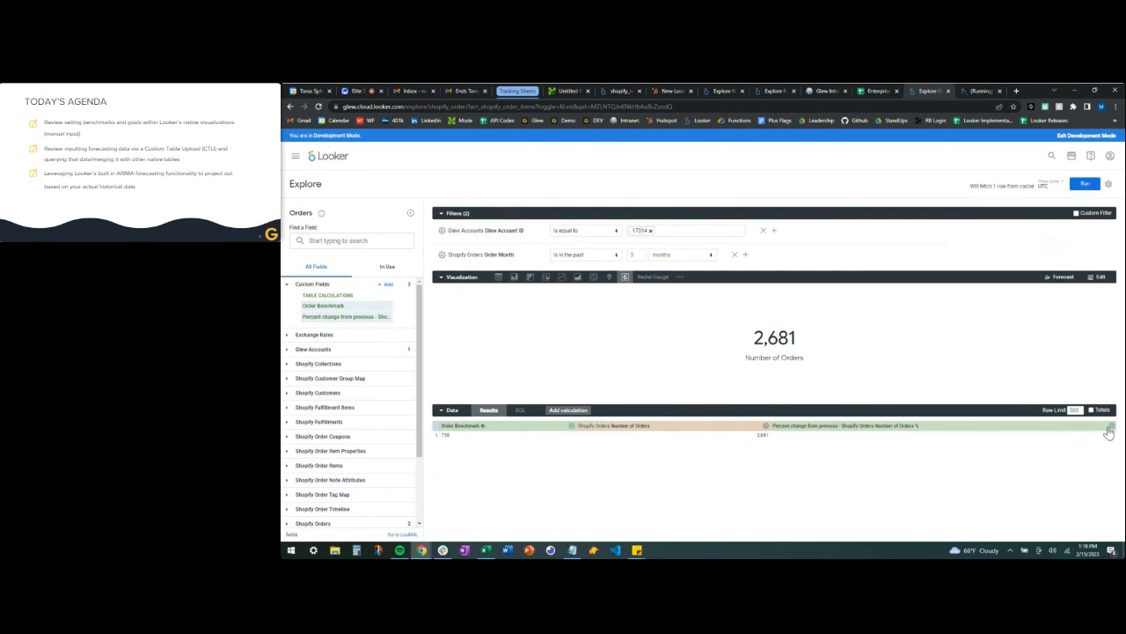
{"action": "left_click", "coordinate": [1111, 426]}
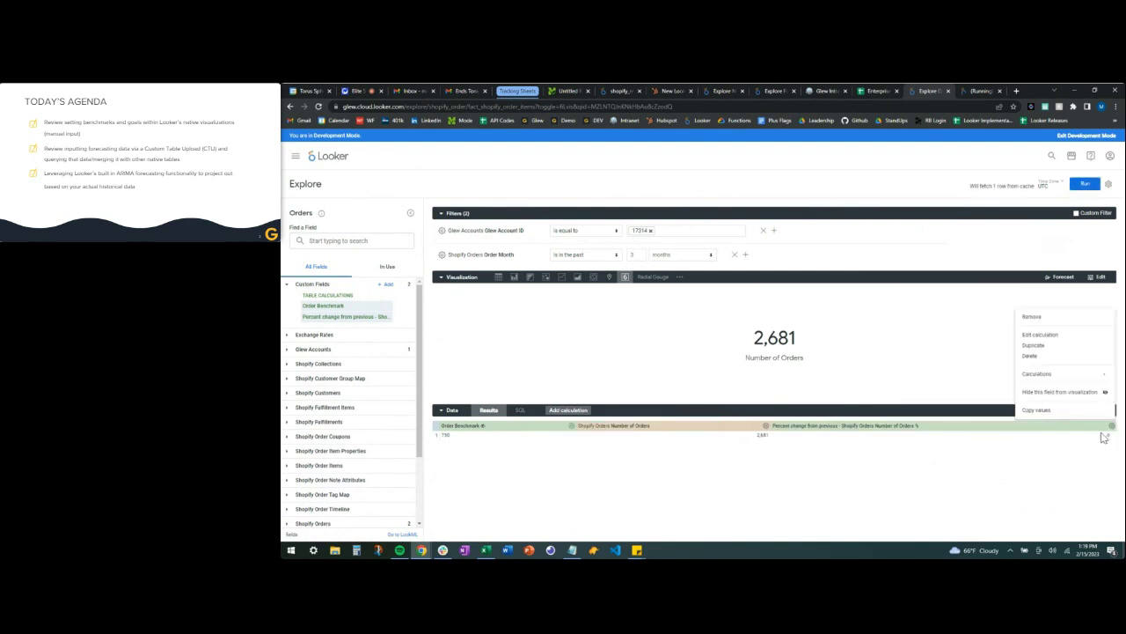
Change the Order Benchmark expression back to the unquoted number 750, save it, and rerun the query.
{"action": "left_click", "coordinate": [571, 425]}
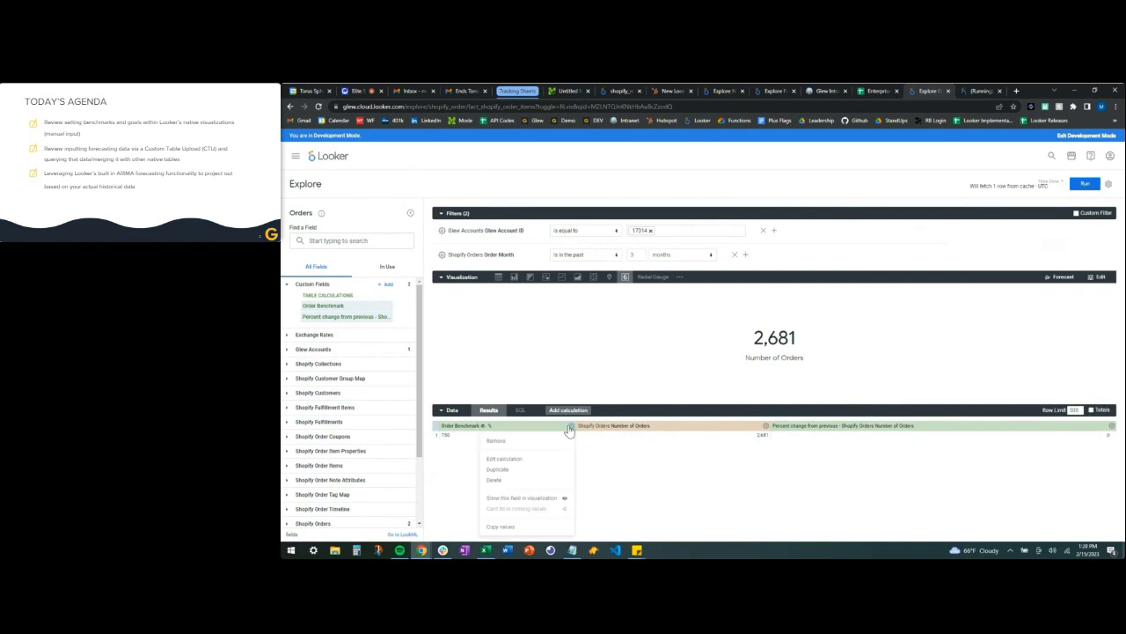
{"action": "left_click", "coordinate": [530, 466]}
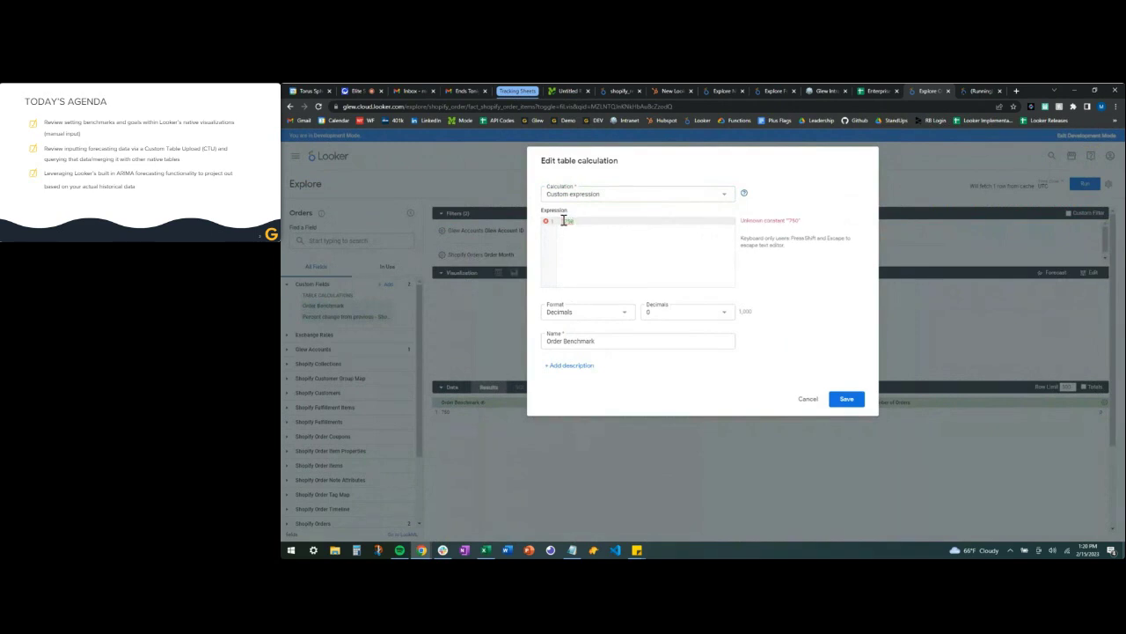
{"action": "left_click", "coordinate": [846, 399]}
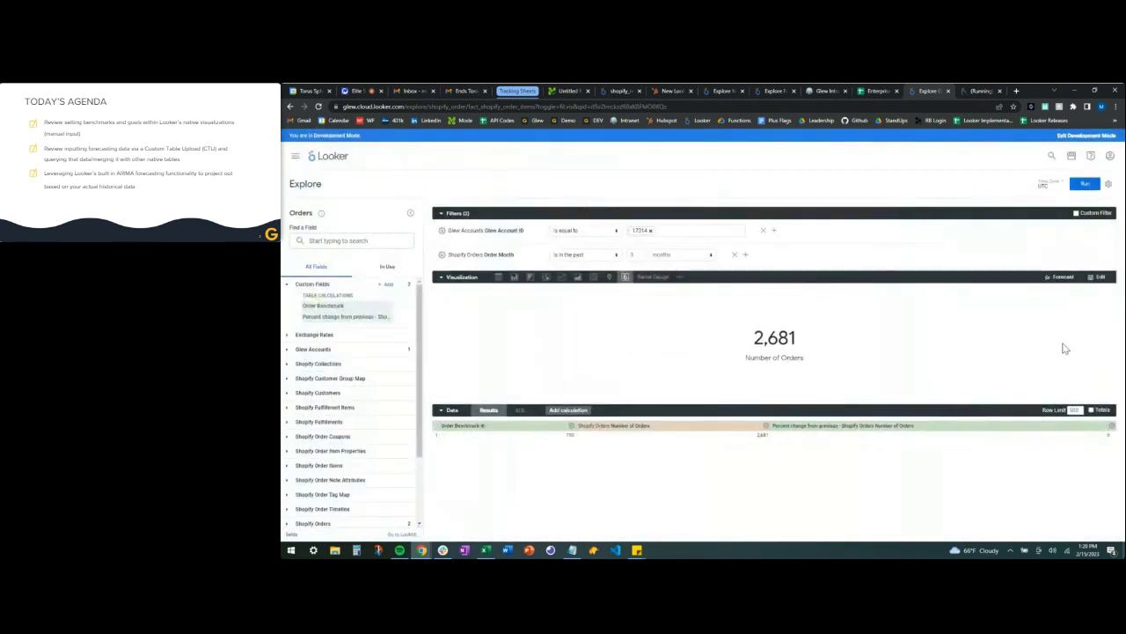
{"action": "left_click", "coordinate": [1087, 185]}
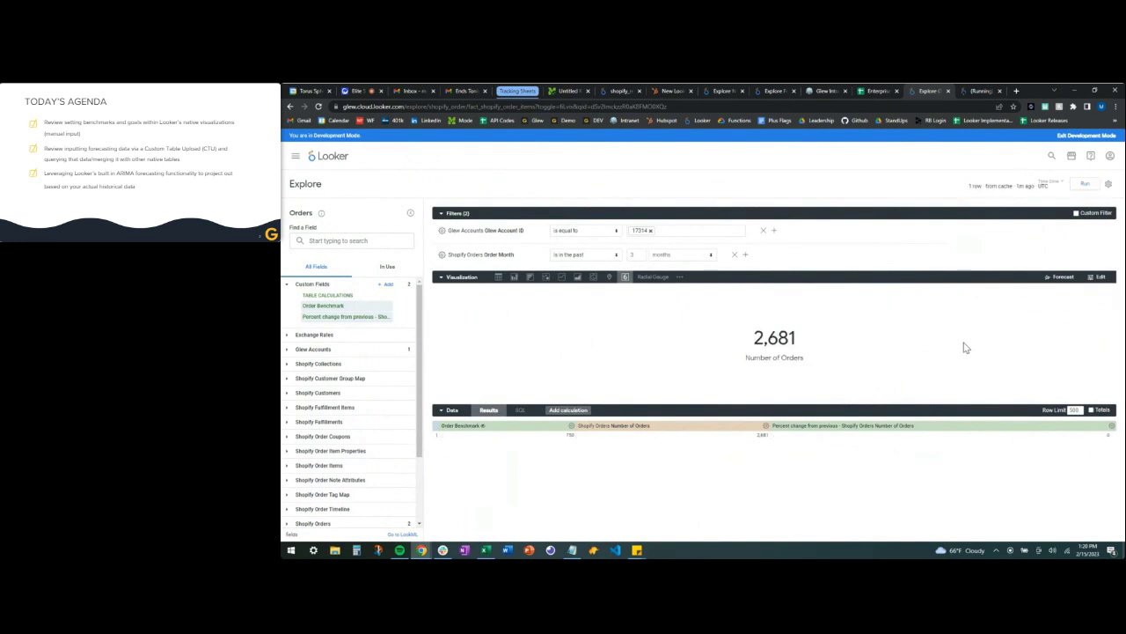
Add a "% of previous row" calculation based on the percent-change-from-previous column and rerun the query.
{"action": "left_click", "coordinate": [1110, 426]}
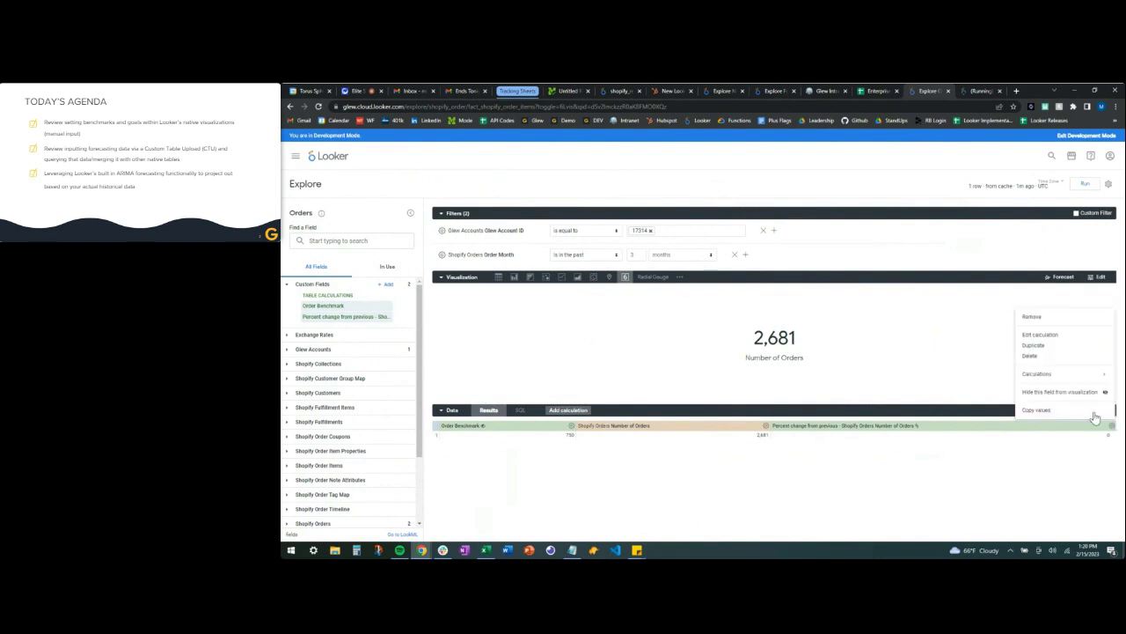
{"action": "mouse_move", "coordinate": [1054, 379]}
{"action": "left_click", "coordinate": [967, 388]}
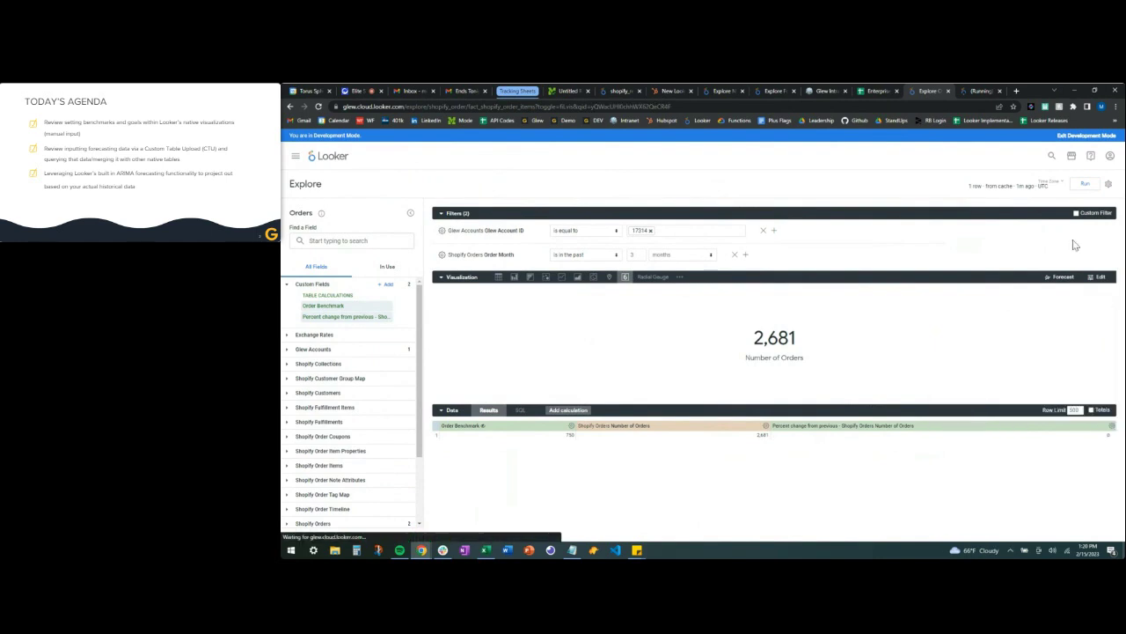
{"action": "left_click", "coordinate": [1087, 185]}
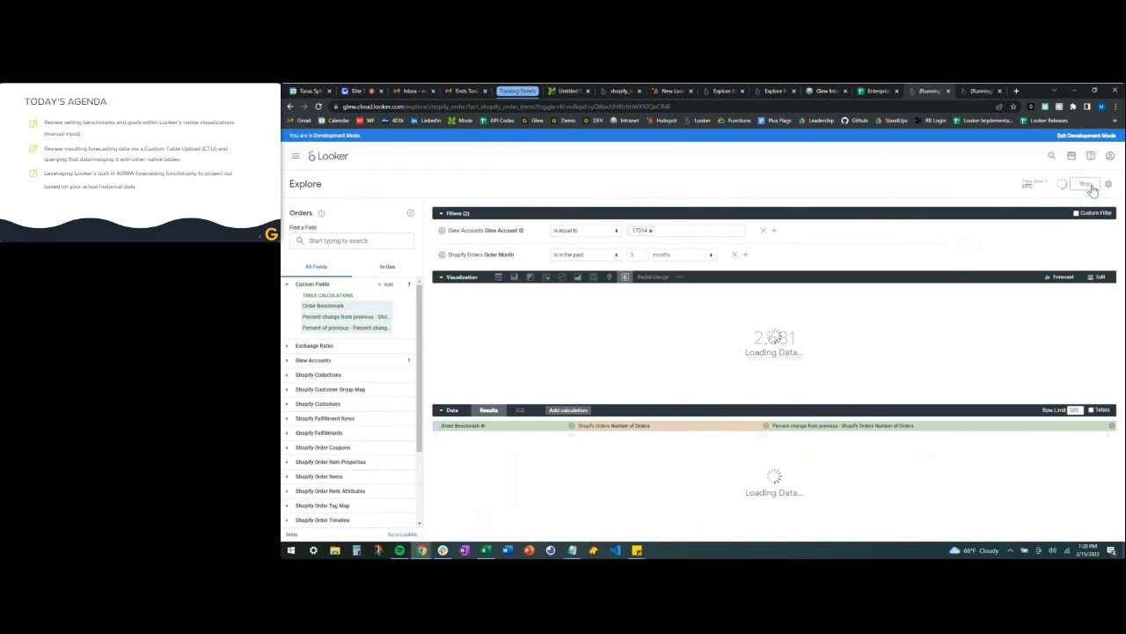
{"action": "left_click", "coordinate": [1087, 185]}
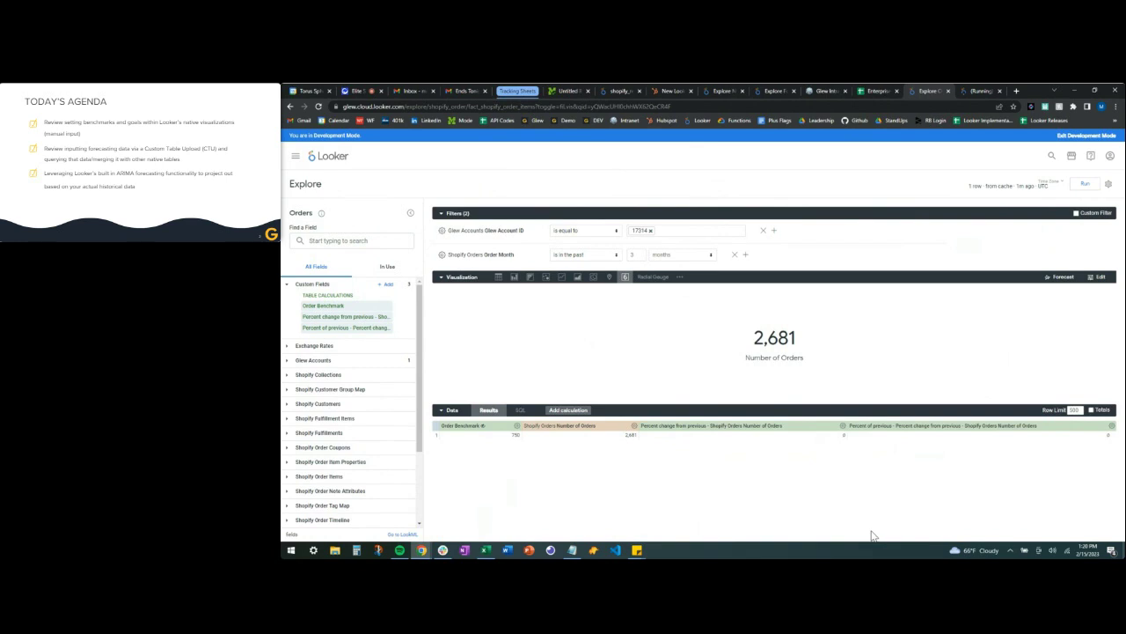
Show the Order Benchmark column in the visualization.
{"action": "left_click", "coordinate": [842, 426]}
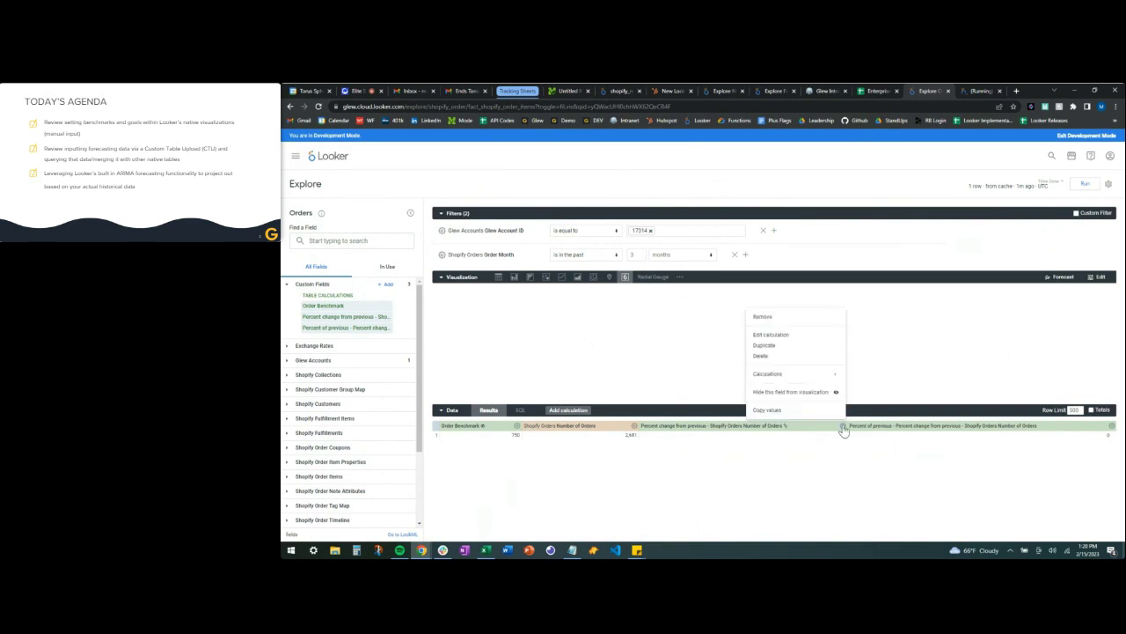
{"action": "mouse_move", "coordinate": [805, 376]}
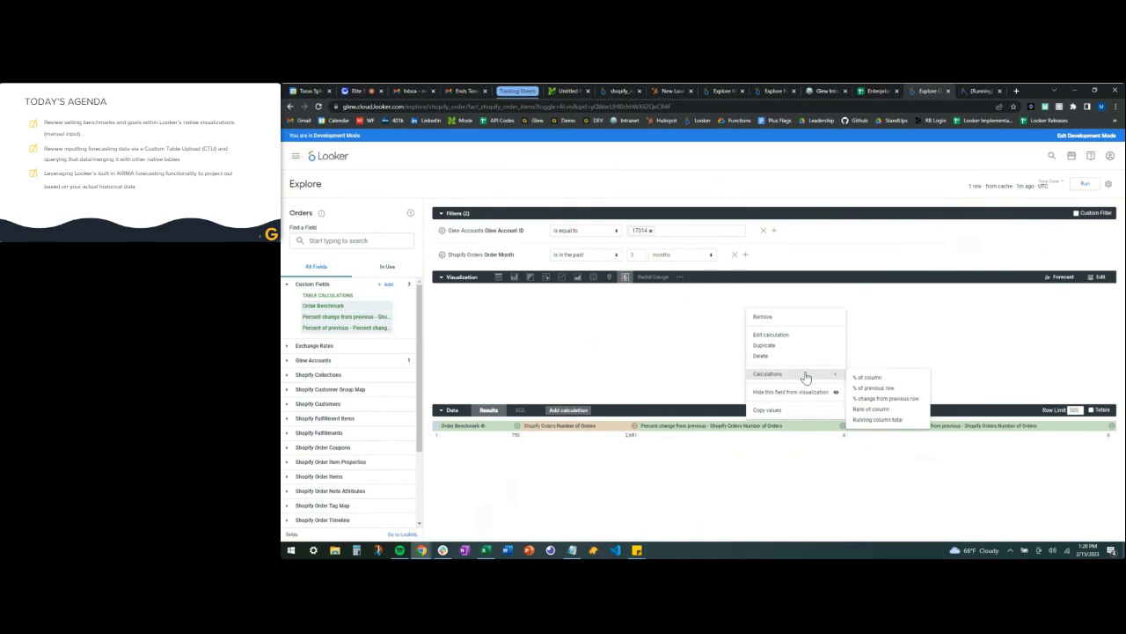
{"action": "left_click", "coordinate": [518, 425]}
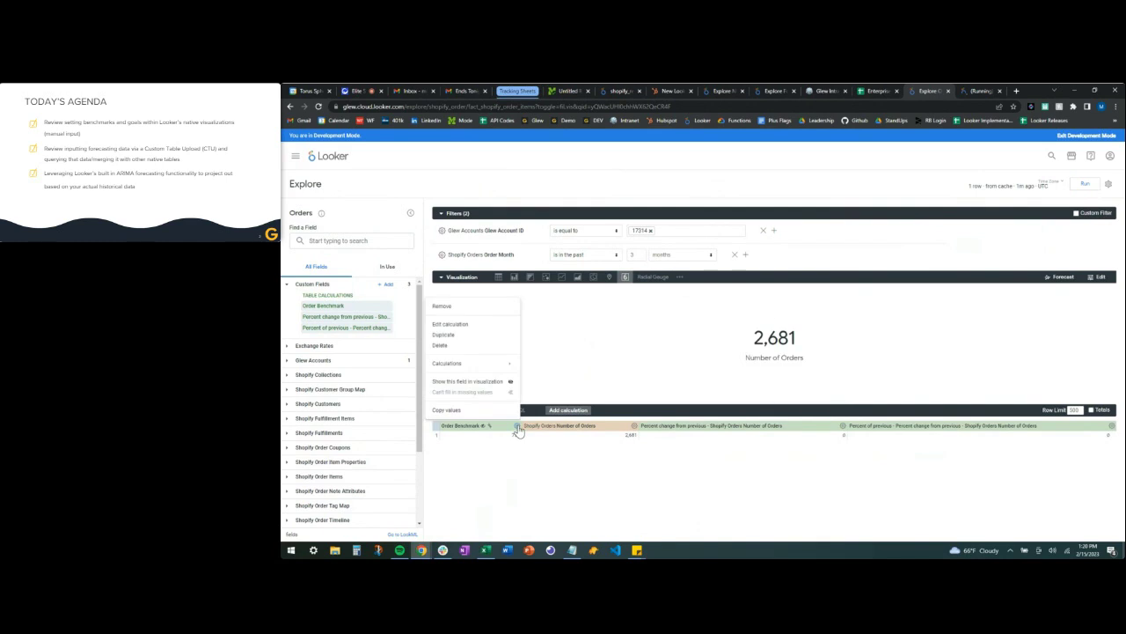
{"action": "left_click", "coordinate": [490, 382]}
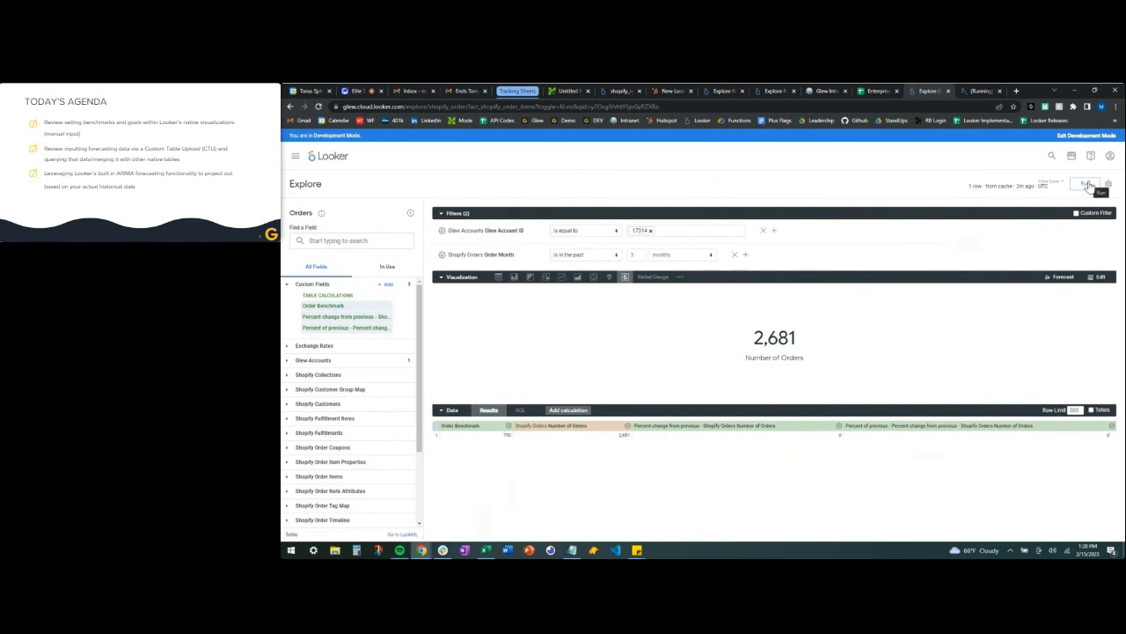
{"action": "left_click", "coordinate": [628, 426]}
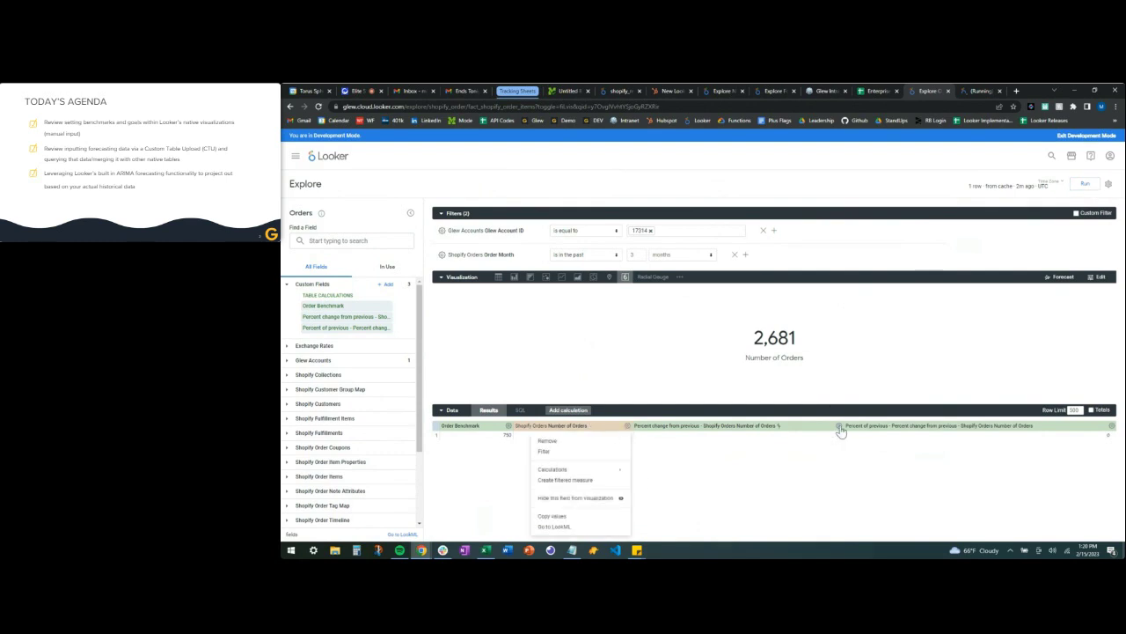
{"action": "left_click", "coordinate": [838, 426]}
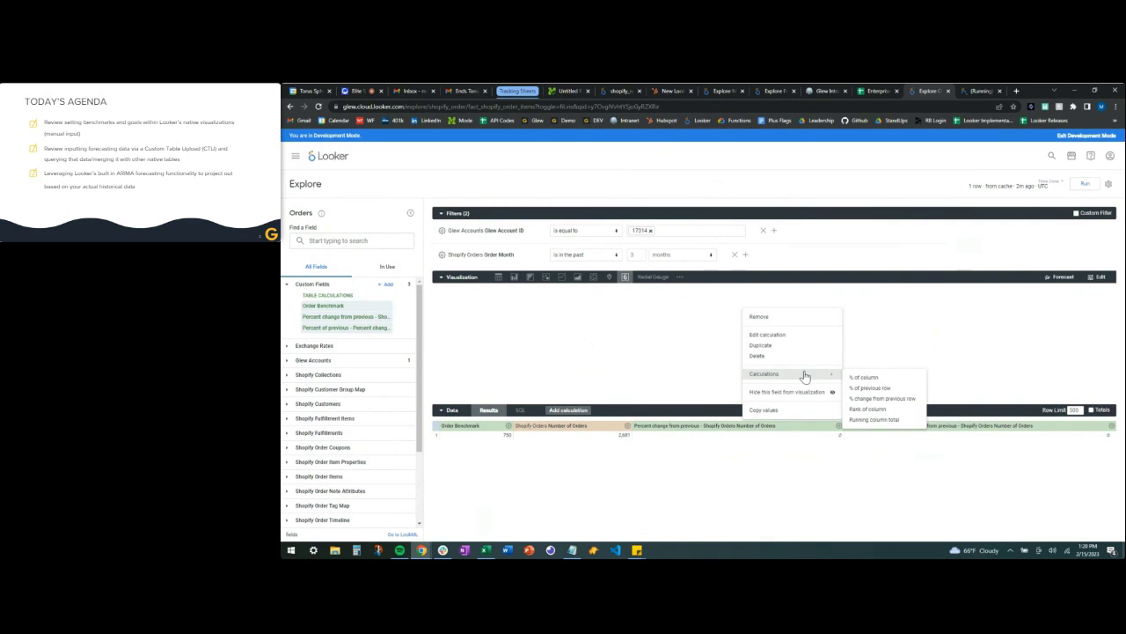
{"action": "left_click", "coordinate": [846, 471]}
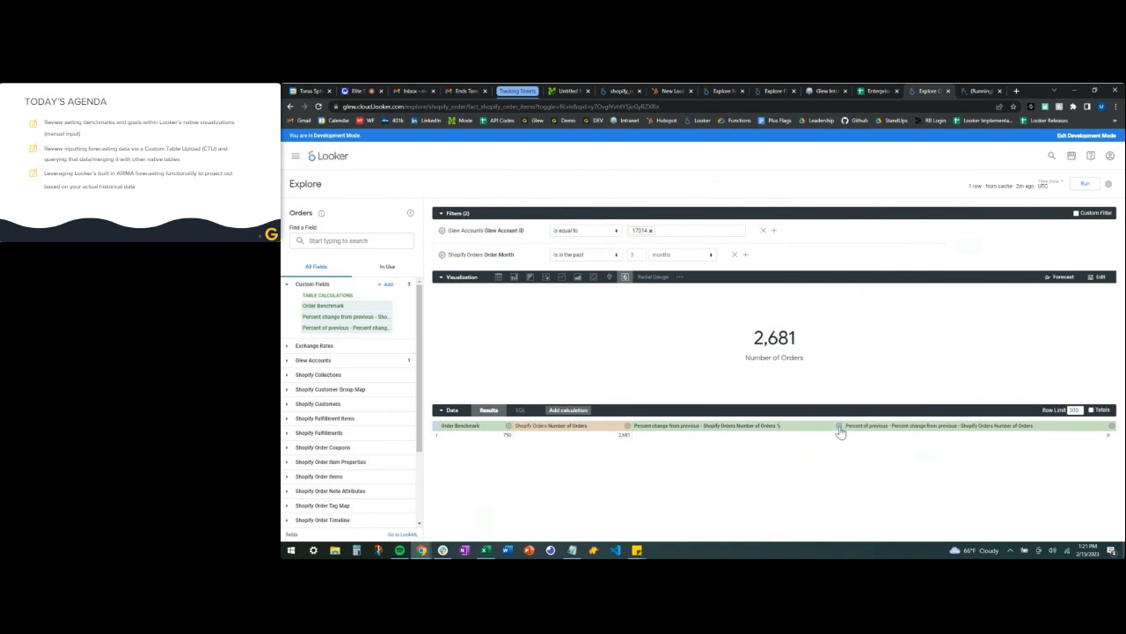
Remove the percent-change-from-previous and percent-of-previous calculation columns from the results.
{"action": "left_click", "coordinate": [838, 426]}
{"action": "left_click", "coordinate": [778, 323]}
{"action": "left_click", "coordinate": [1110, 431]}
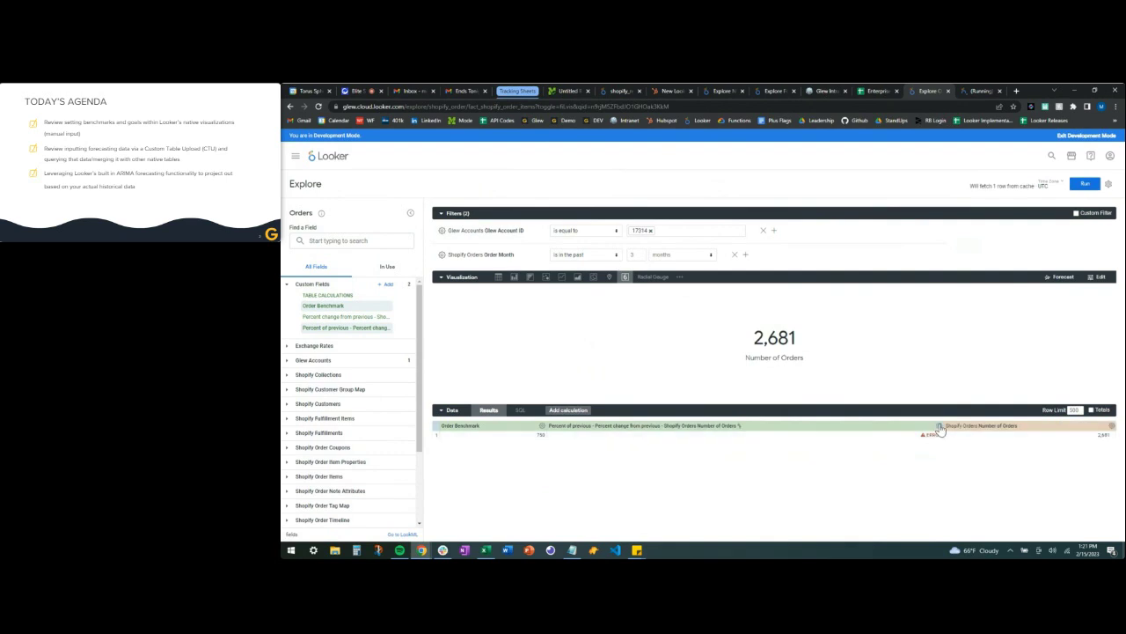
{"action": "left_click", "coordinate": [938, 426]}
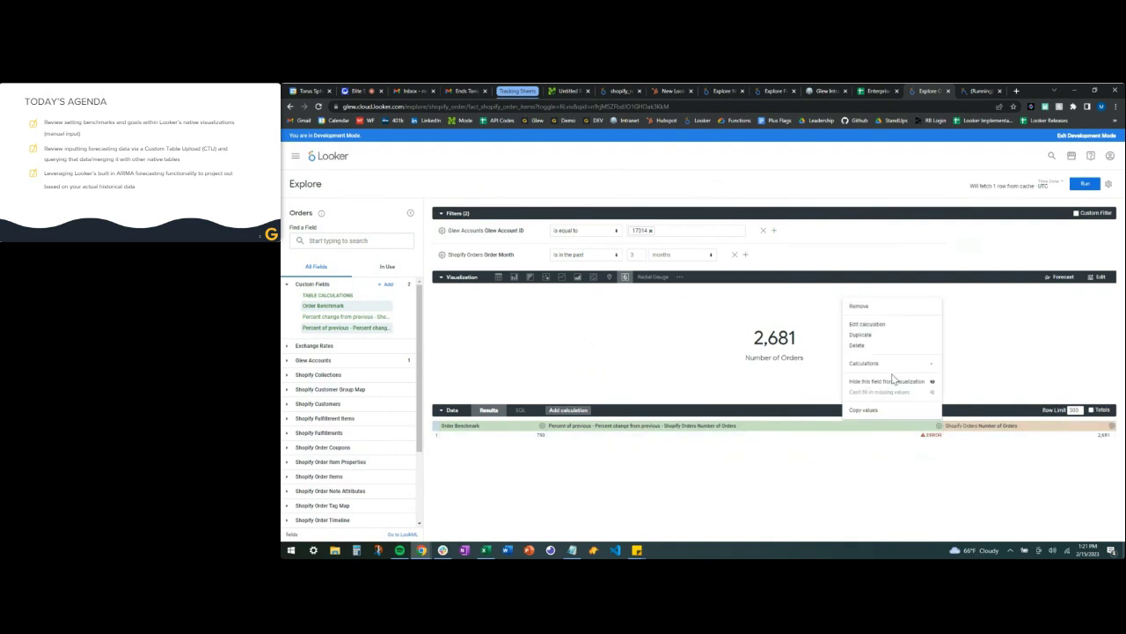
{"action": "left_click", "coordinate": [859, 307]}
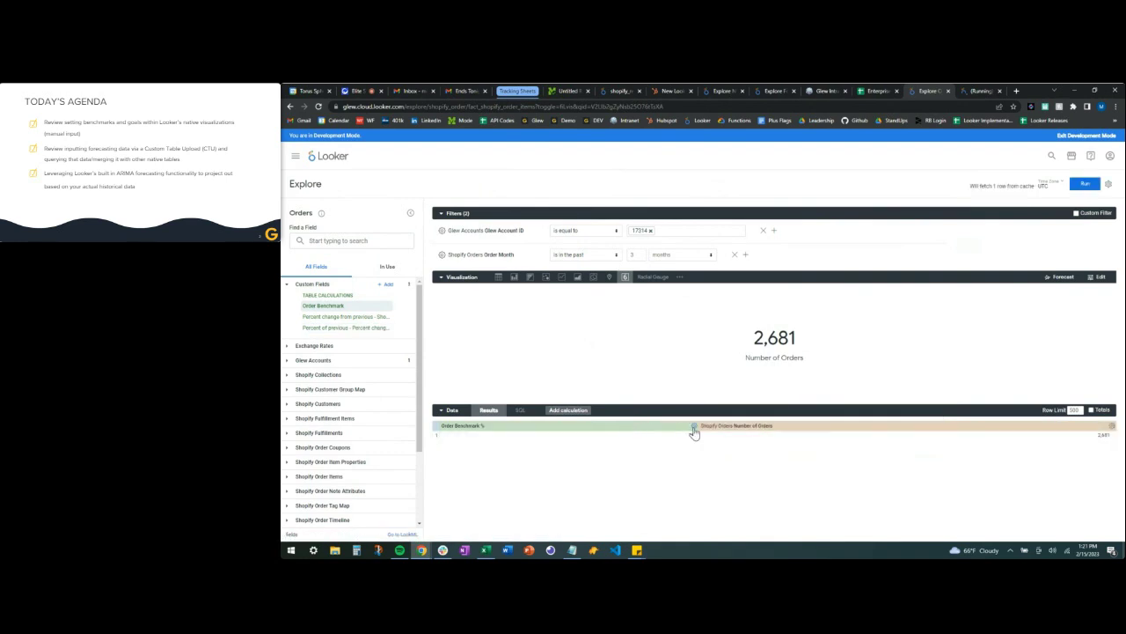
Add a new "% change from previous row" calculation to the Shopify Orders Number of Orders column.
{"action": "left_click", "coordinate": [1111, 426]}
{"action": "mouse_move", "coordinate": [1047, 469]}
{"action": "left_click", "coordinate": [1001, 499]}
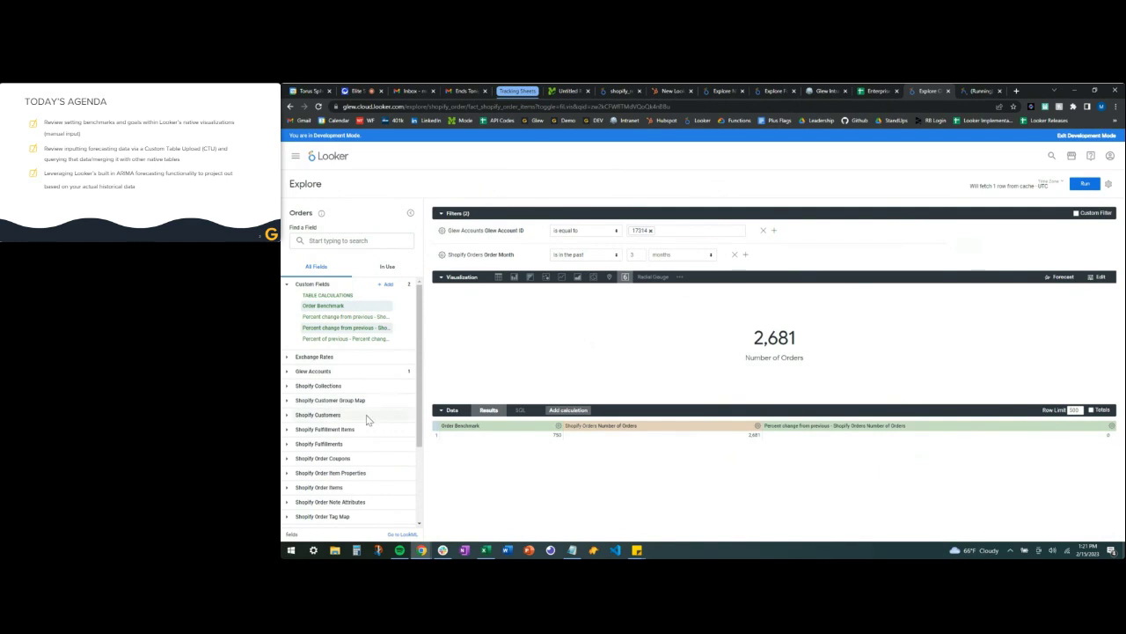
Add the Month dimension of the Shopify Orders Order Date to the query.
{"action": "scroll", "coordinate": [352, 428], "scroll_direction": "down", "scroll_amount": 3}
{"action": "left_click", "coordinate": [298, 433]}
{"action": "scroll", "coordinate": [340, 466], "scroll_direction": "down", "scroll_amount": 2}
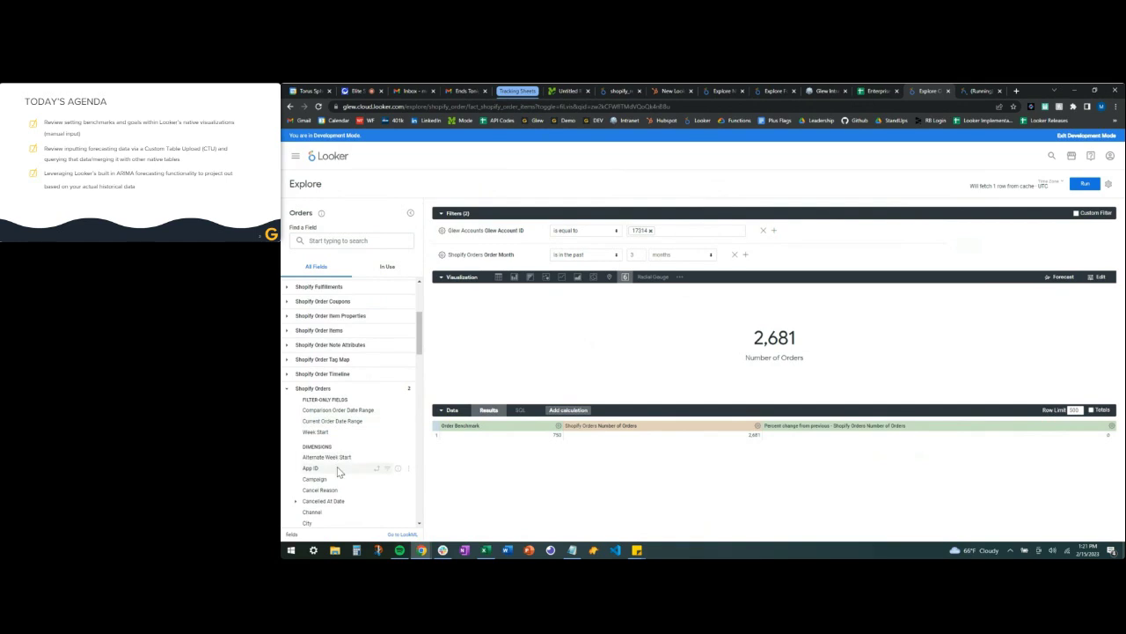
{"action": "scroll", "coordinate": [338, 471], "scroll_direction": "down", "scroll_amount": 3}
{"action": "scroll", "coordinate": [346, 462], "scroll_direction": "down", "scroll_amount": 6}
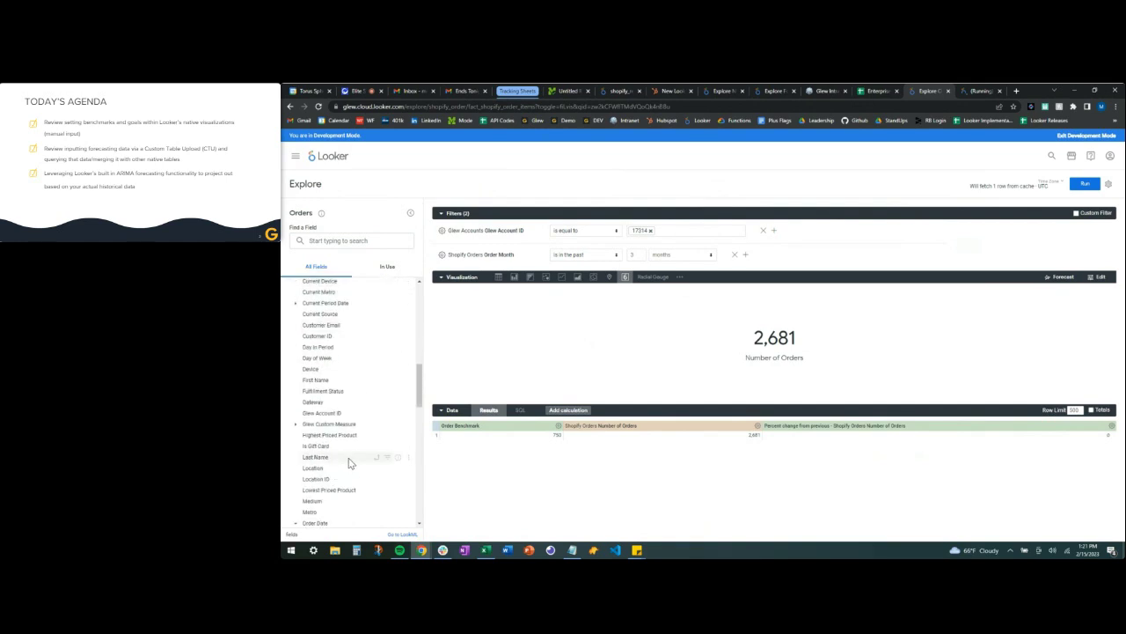
{"action": "scroll", "coordinate": [349, 458], "scroll_direction": "down", "scroll_amount": 4}
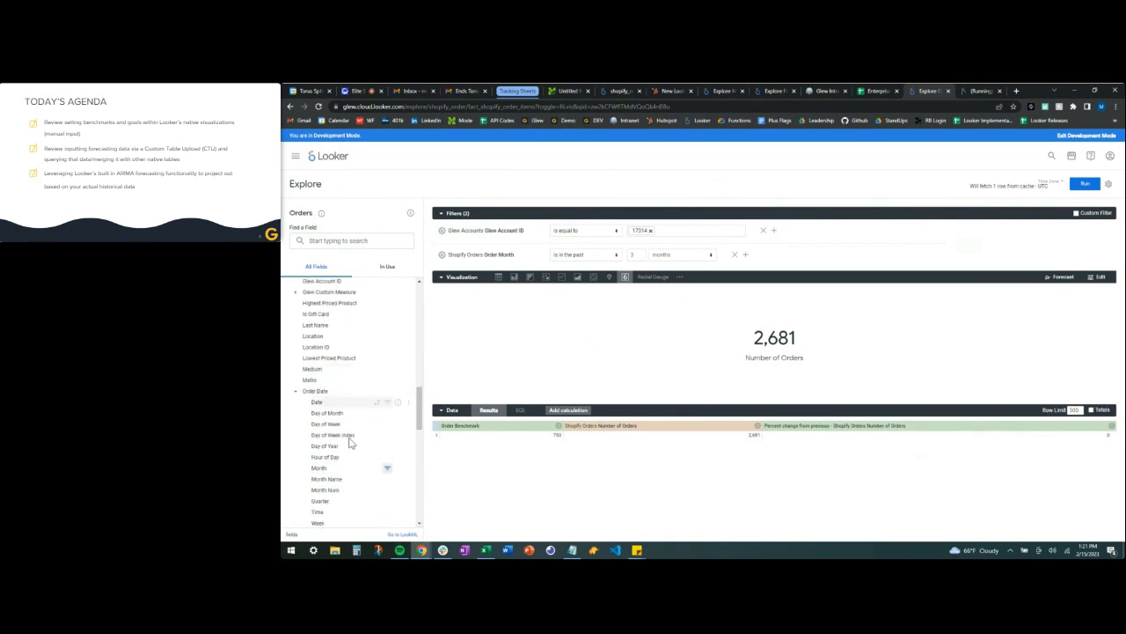
{"action": "left_click", "coordinate": [348, 471]}
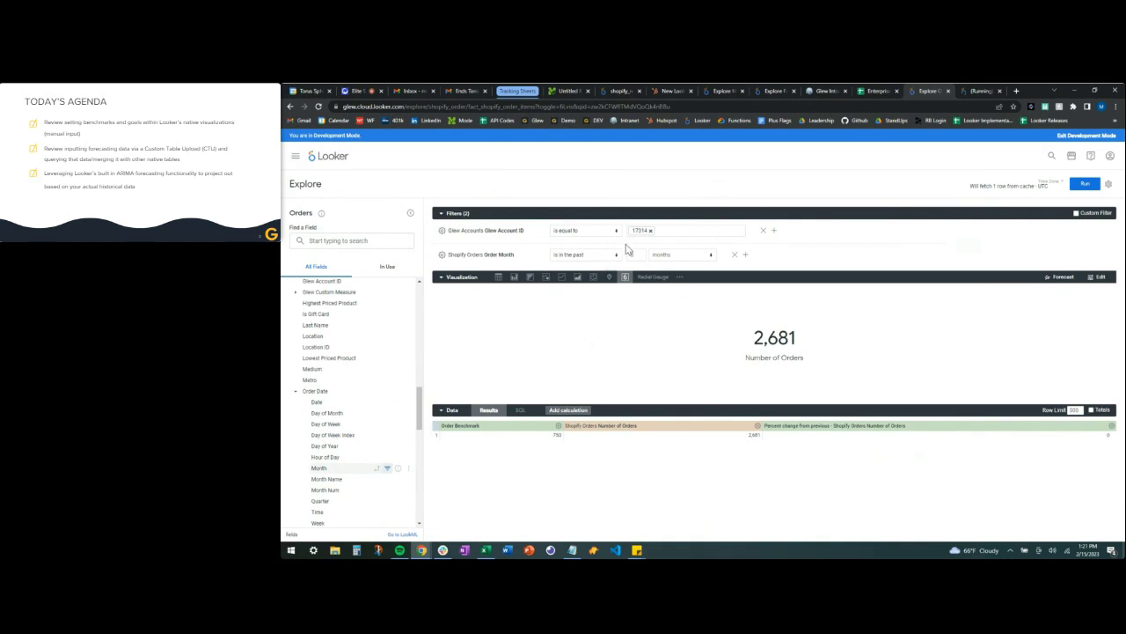
Set the Order Month filter to the past 2 months and rerun the query.
{"action": "left_click", "coordinate": [638, 254]}
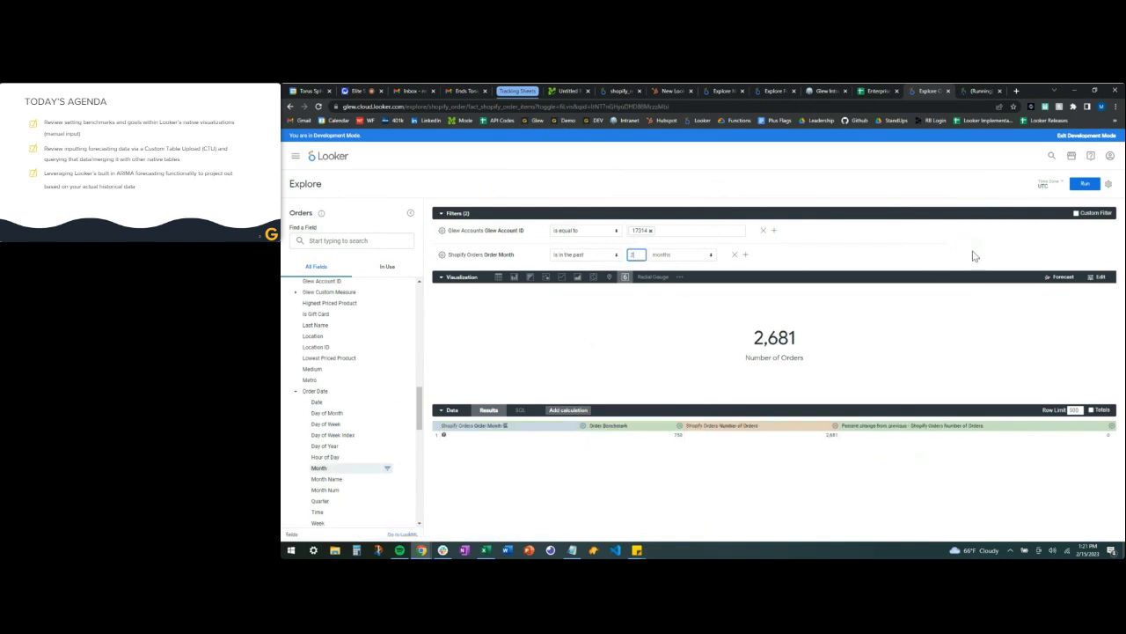
{"action": "type", "text": "2"}
{"action": "left_click", "coordinate": [991, 247]}
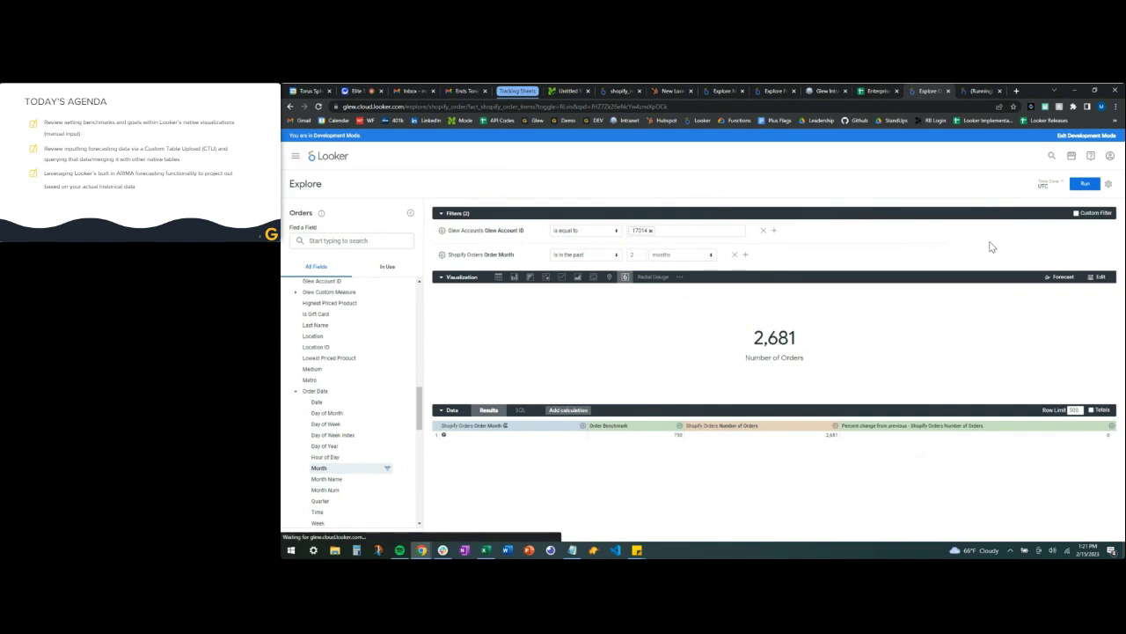
{"action": "left_click", "coordinate": [1087, 185]}
{"action": "left_click", "coordinate": [1088, 185]}
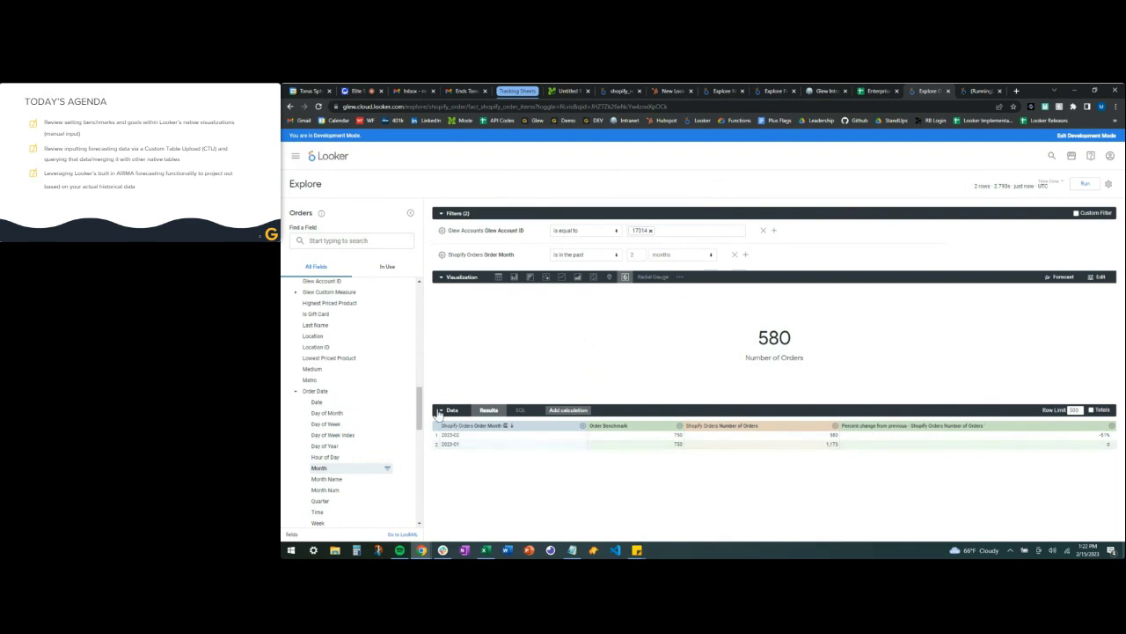
Hide the Order Month and Order Benchmark columns from the visualization.
{"action": "left_click", "coordinate": [582, 425]}
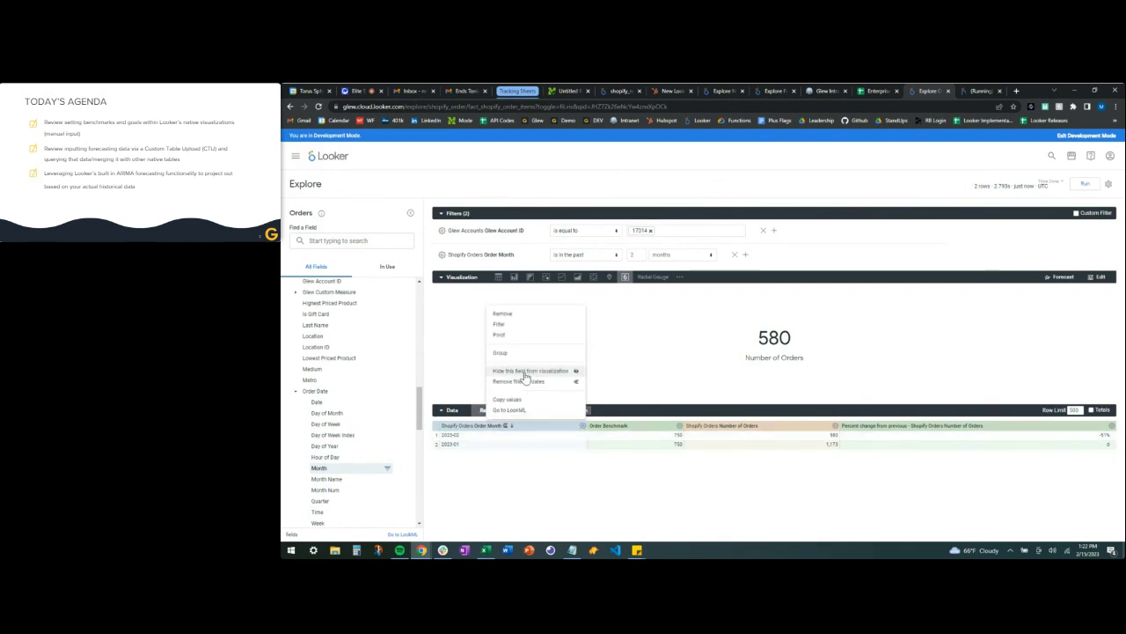
{"action": "left_click", "coordinate": [530, 370]}
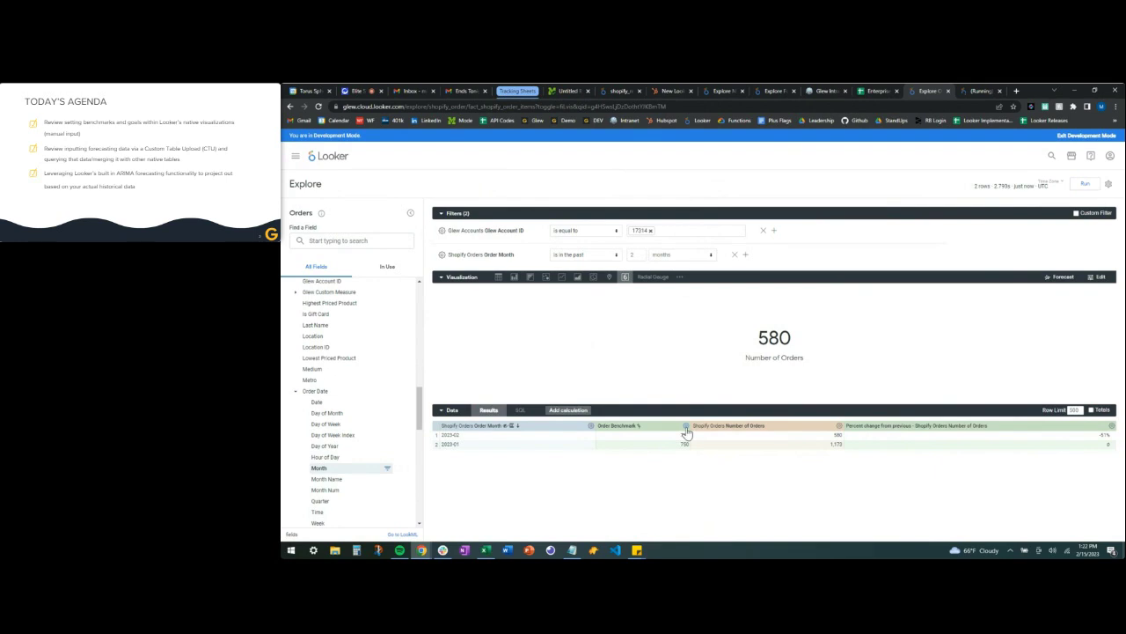
{"action": "left_click", "coordinate": [686, 426]}
{"action": "left_click", "coordinate": [623, 381]}
Turn on the comparison for the single value visualization.
{"action": "left_click", "coordinate": [1099, 276]}
{"action": "left_click", "coordinate": [1055, 292]}
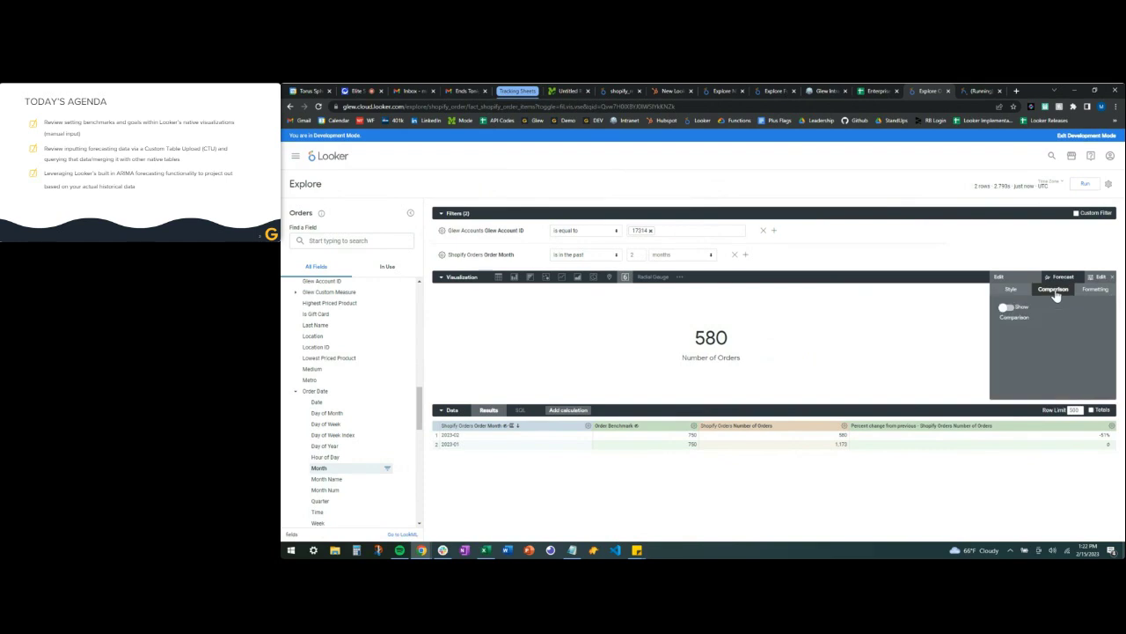
{"action": "left_click", "coordinate": [1004, 307]}
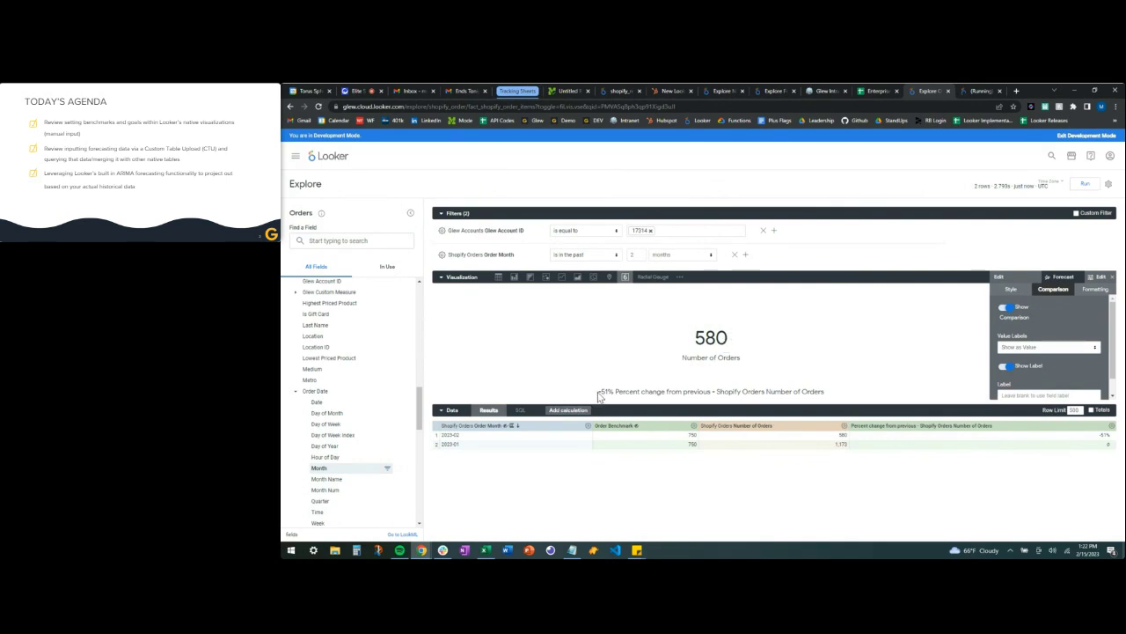
{"action": "triple_click", "coordinate": [819, 390]}
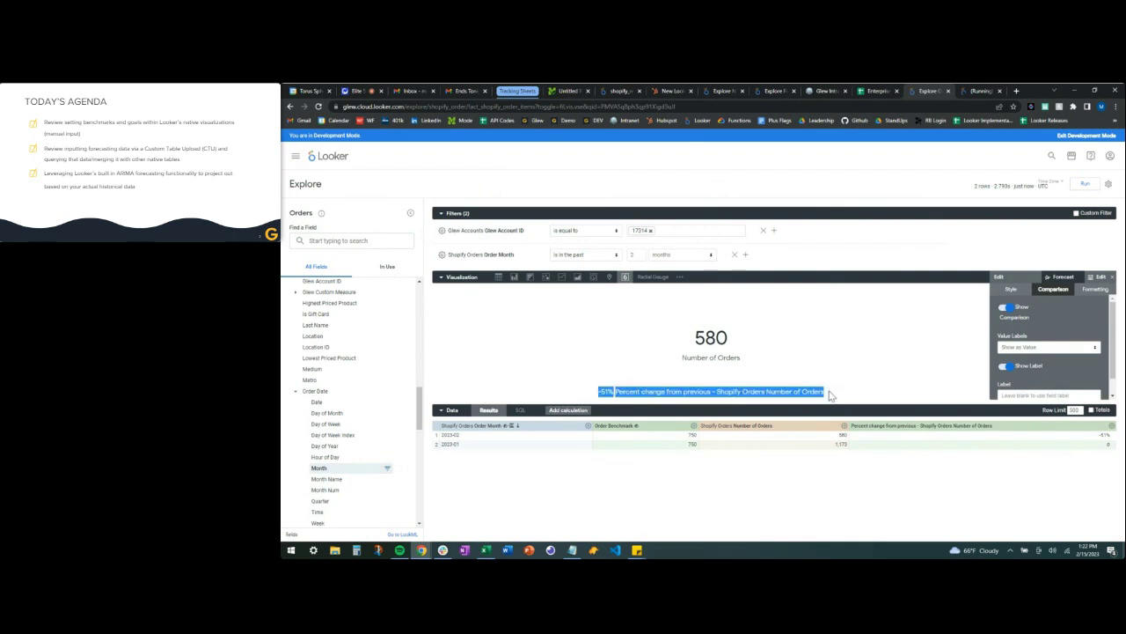
{"action": "left_click", "coordinate": [616, 385]}
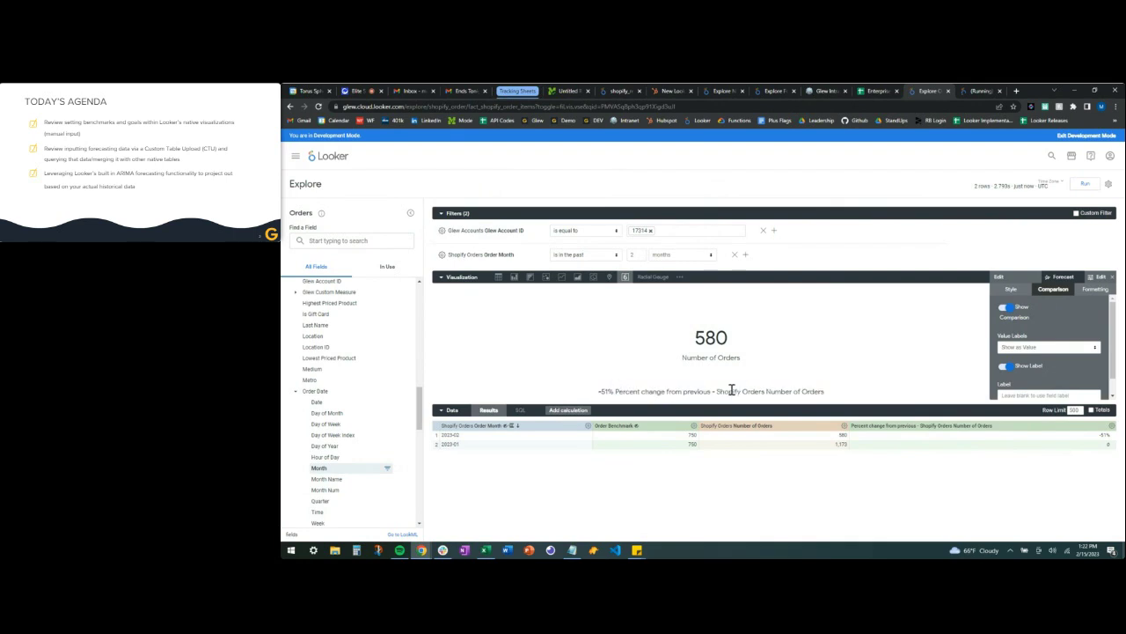
Set the comparison label to "% Change MoM" and close the visualization settings.
{"action": "scroll", "coordinate": [1056, 359], "scroll_direction": "down", "scroll_amount": 1}
{"action": "left_click", "coordinate": [1032, 379]}
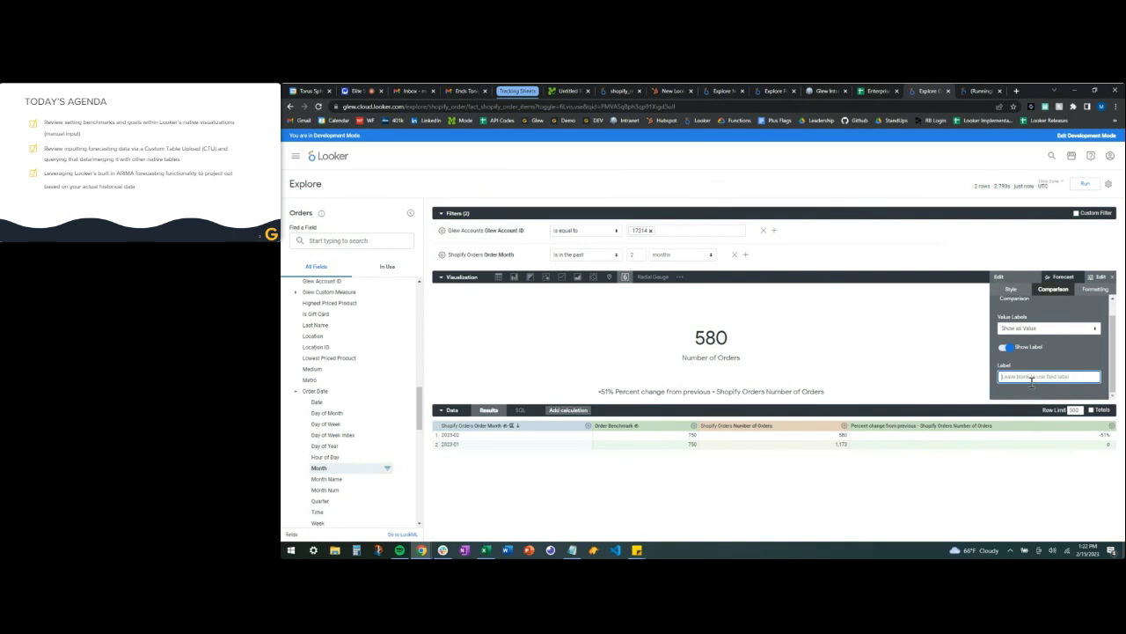
{"action": "type", "text": "N"}
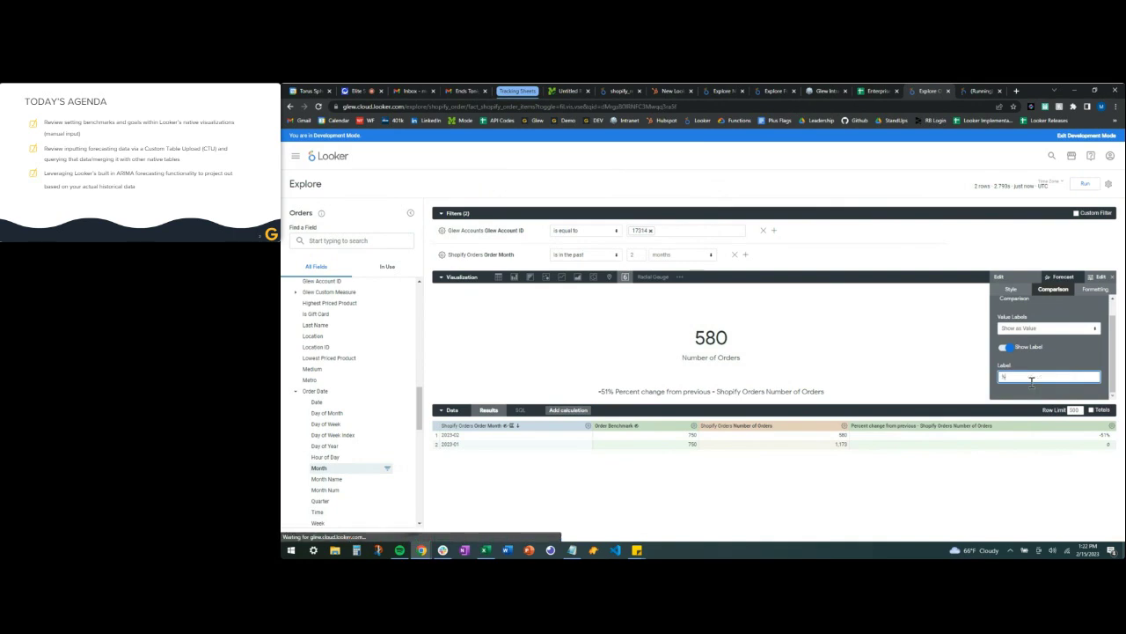
{"action": "type", "text": " Change"}
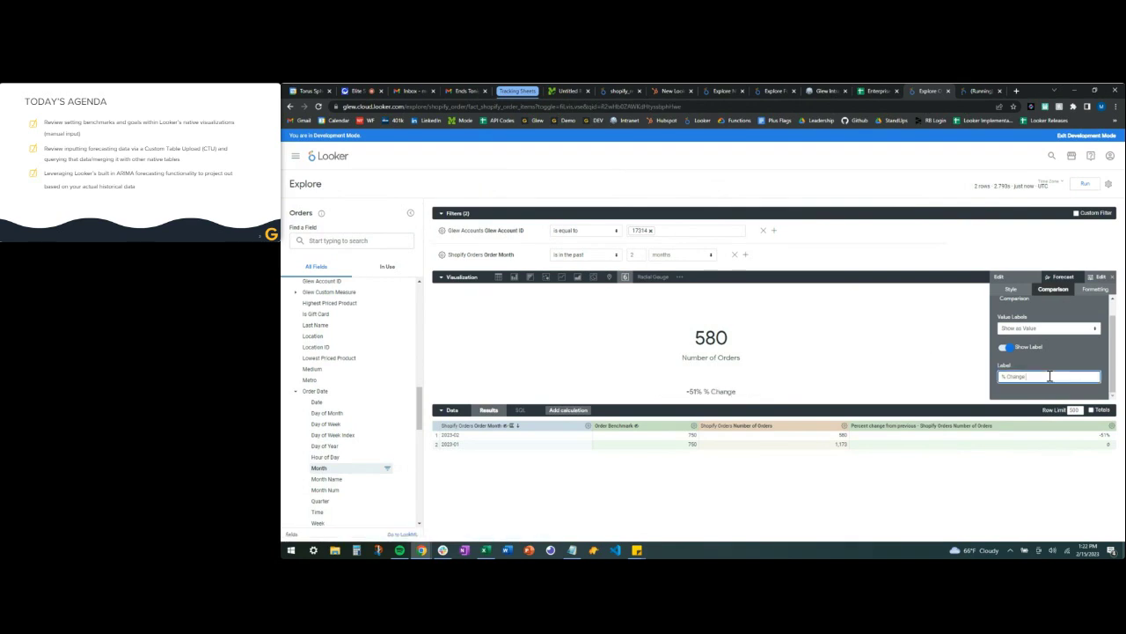
{"action": "type", "text": " MoM"}
{"action": "scroll", "coordinate": [1049, 353], "scroll_direction": "up", "scroll_amount": 1}
{"action": "left_click", "coordinate": [902, 365]}
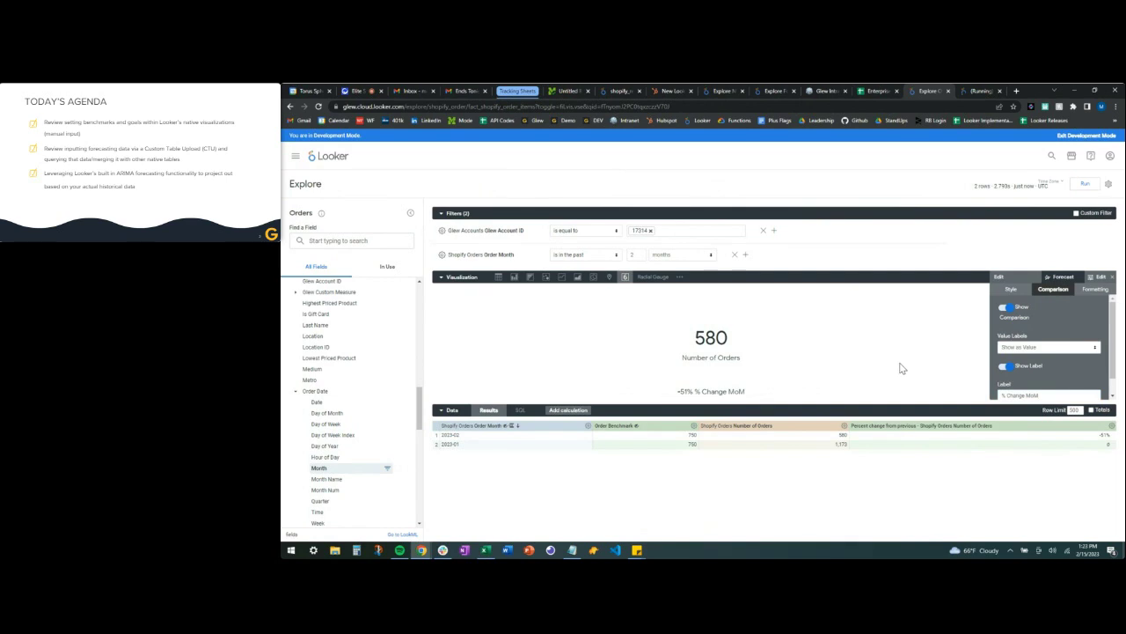
{"action": "left_click", "coordinate": [1112, 279]}
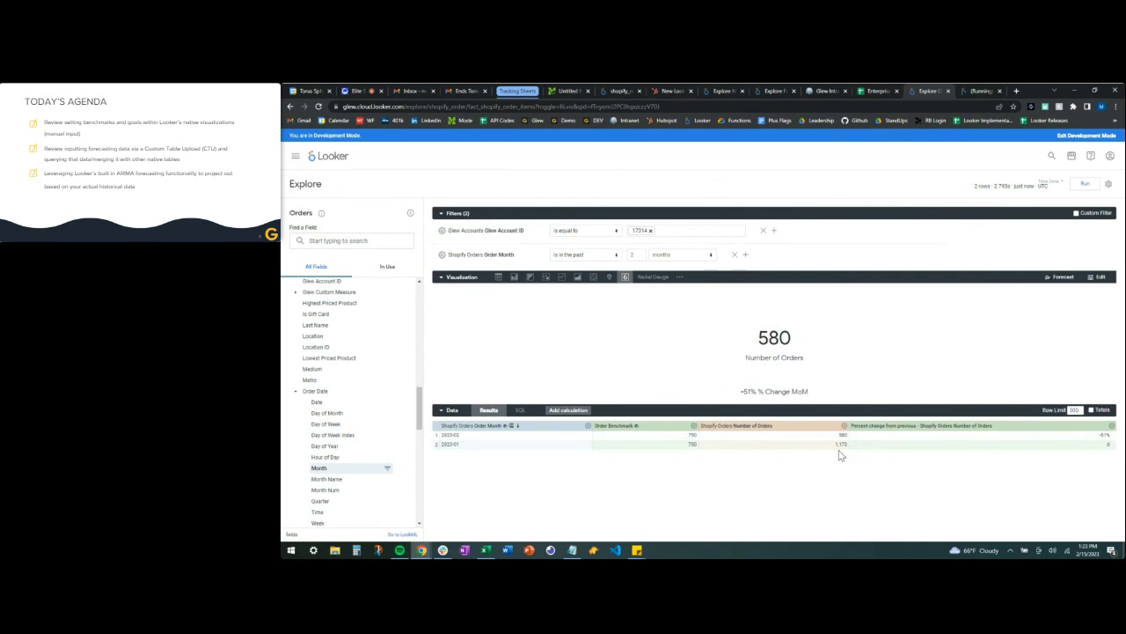
Remove the Order Month and percent-change-from-previous columns and rerun the query.
{"action": "left_click", "coordinate": [588, 429]}
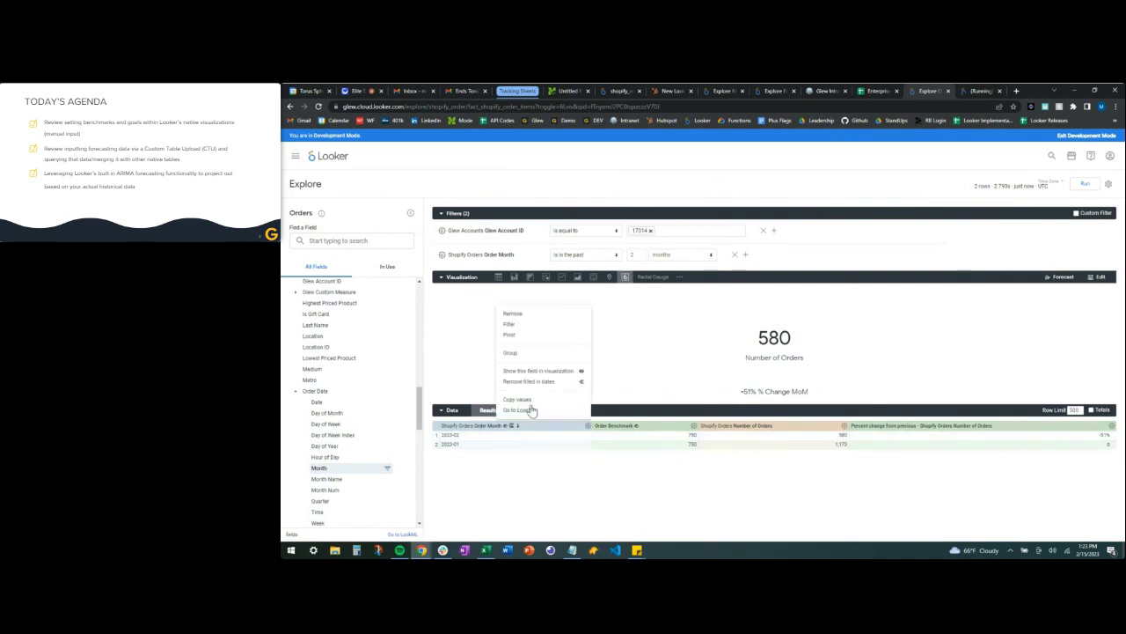
{"action": "left_click", "coordinate": [517, 315]}
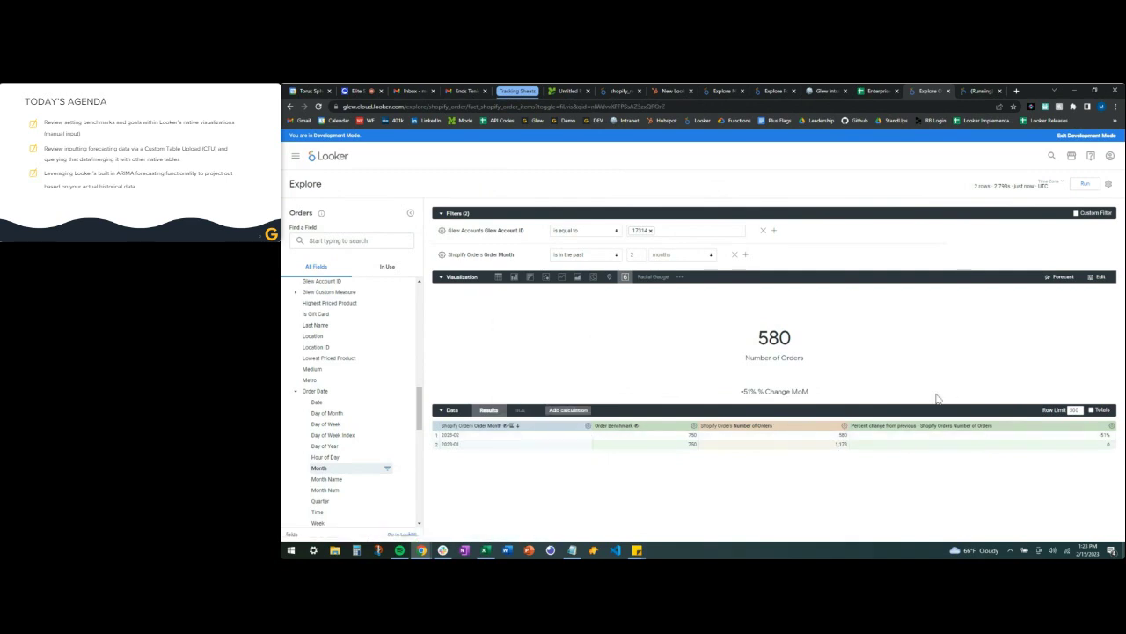
{"action": "left_click", "coordinate": [1113, 429]}
{"action": "left_click", "coordinate": [1039, 321]}
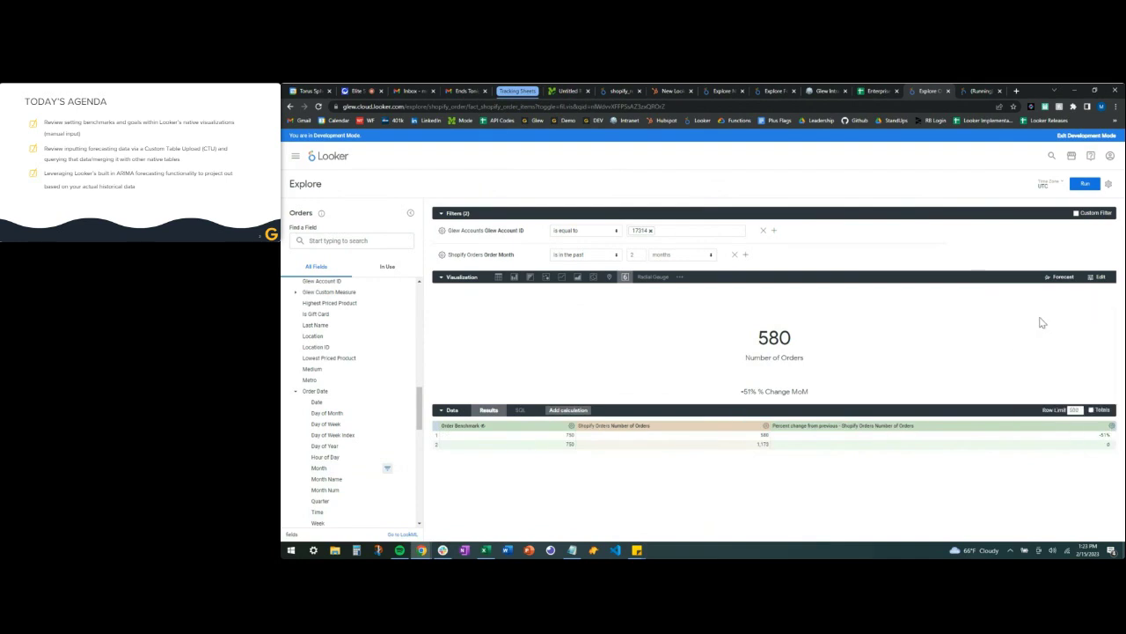
{"action": "left_click", "coordinate": [1084, 186]}
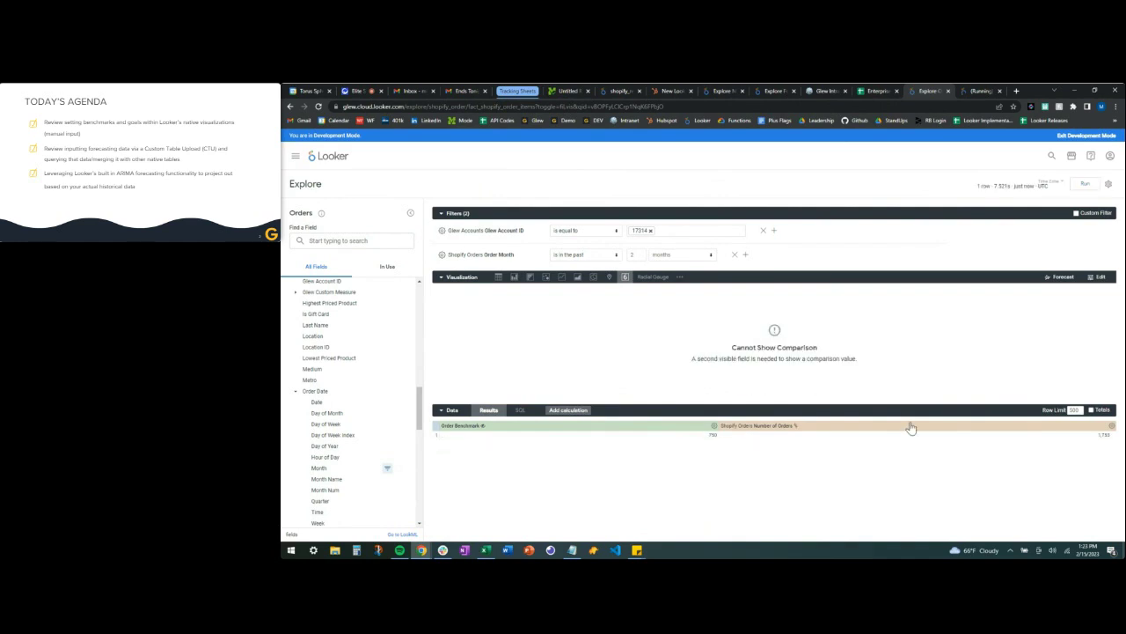
{"action": "left_click", "coordinate": [570, 410]}
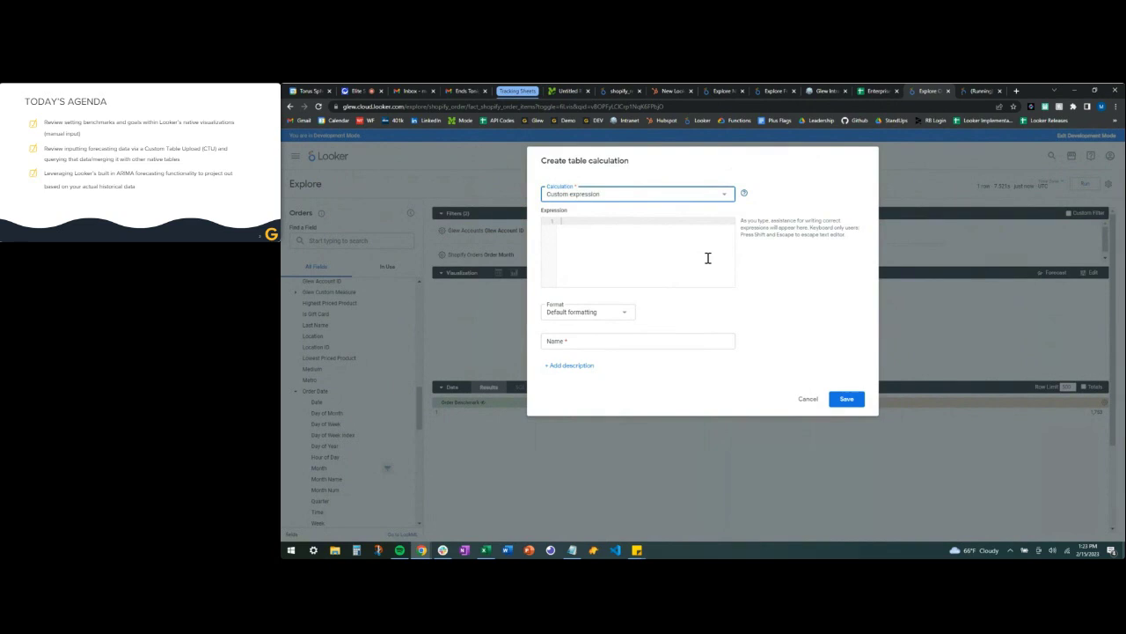
{"action": "left_click", "coordinate": [629, 240]}
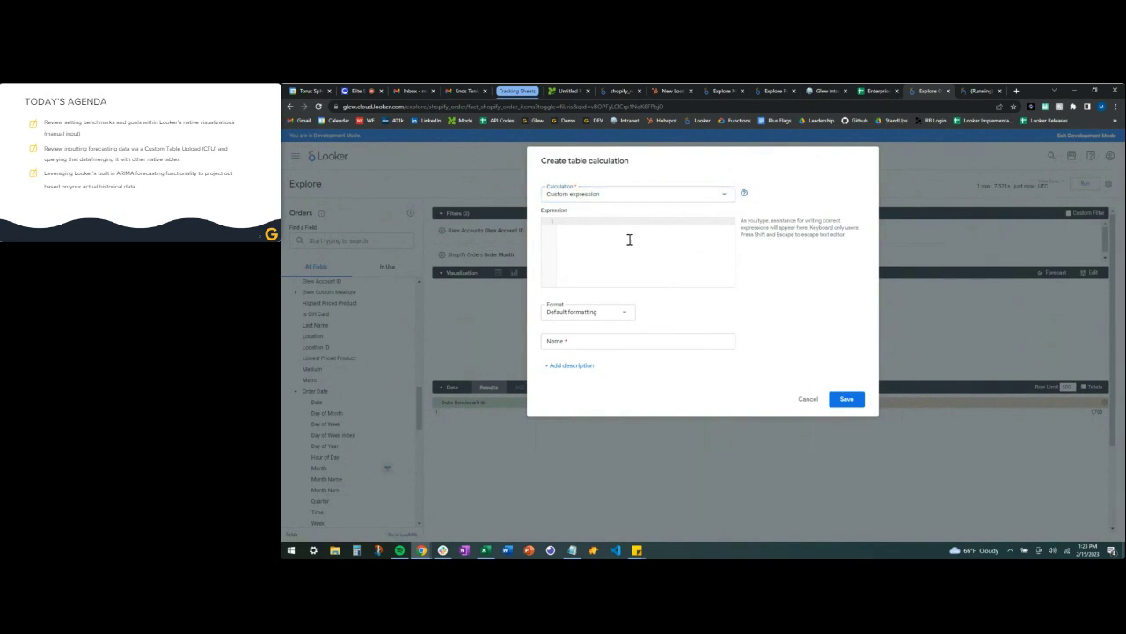
{"action": "left_click", "coordinate": [808, 400]}
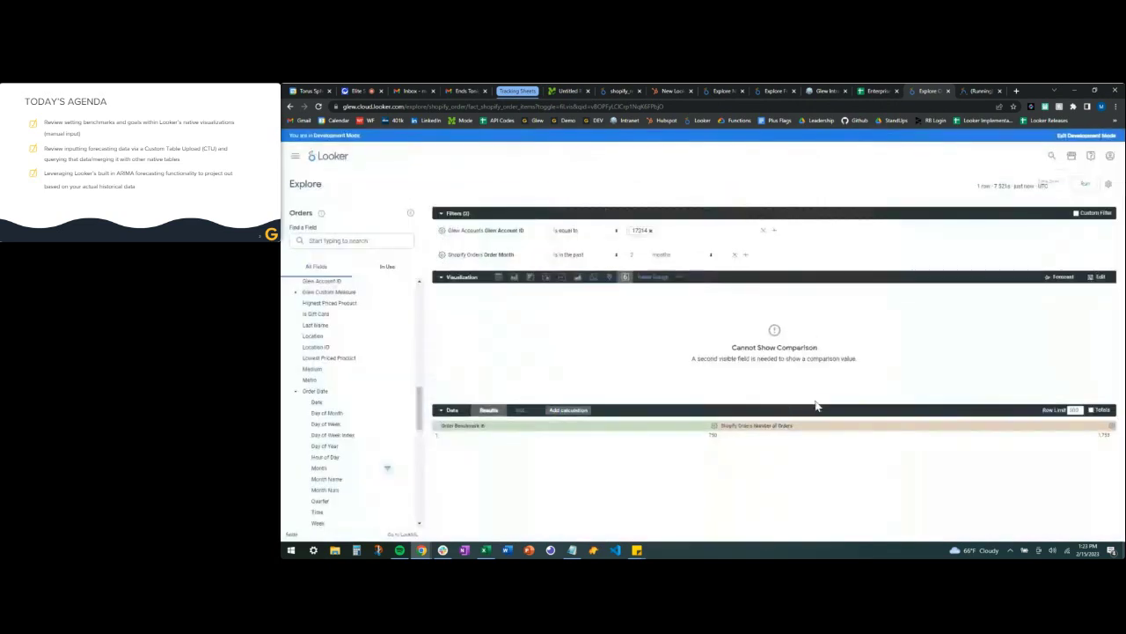
Create a table calculation that subtracts Order Benchmark from Number of Orders.
{"action": "left_click", "coordinate": [559, 409]}
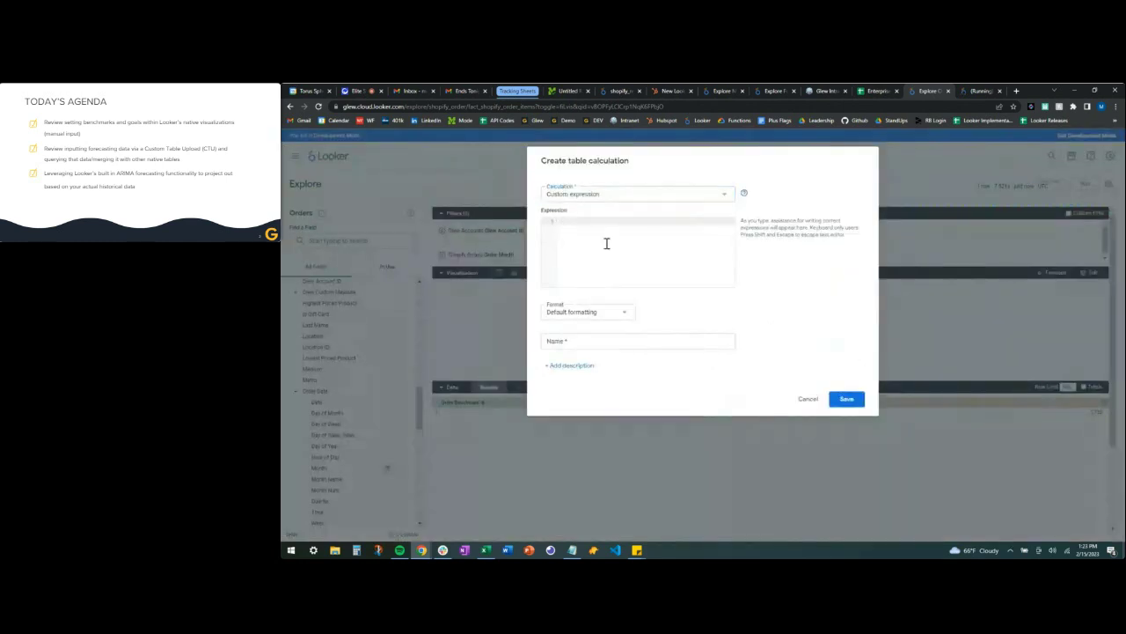
{"action": "type", "text": "number"}
{"action": "left_click", "coordinate": [615, 230]}
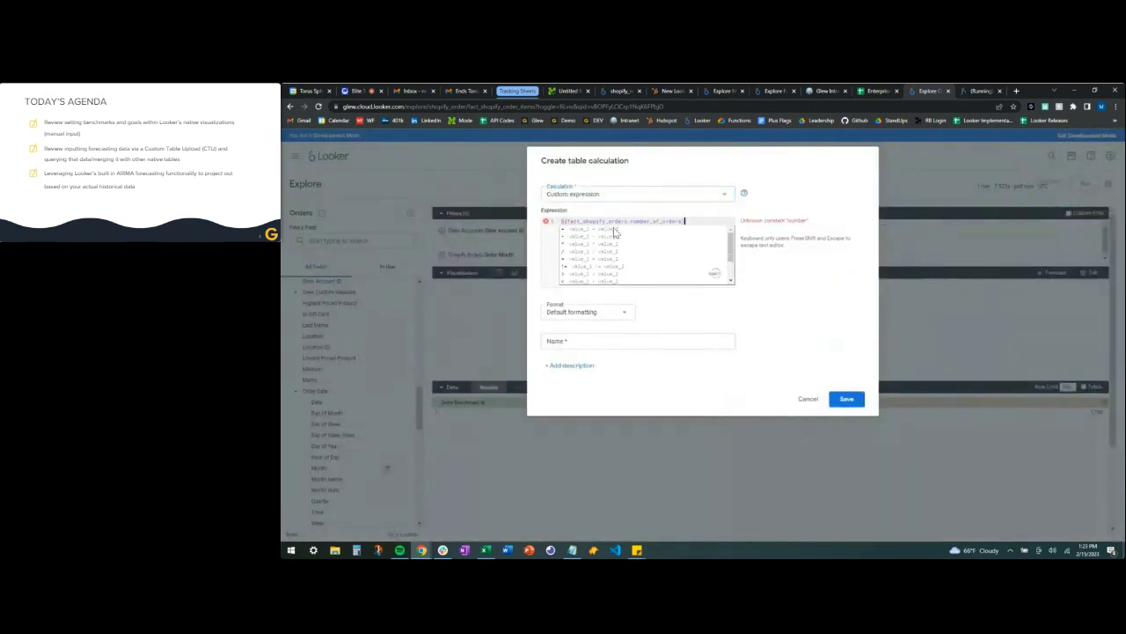
{"action": "type", "text": "- order_benchmark}"}
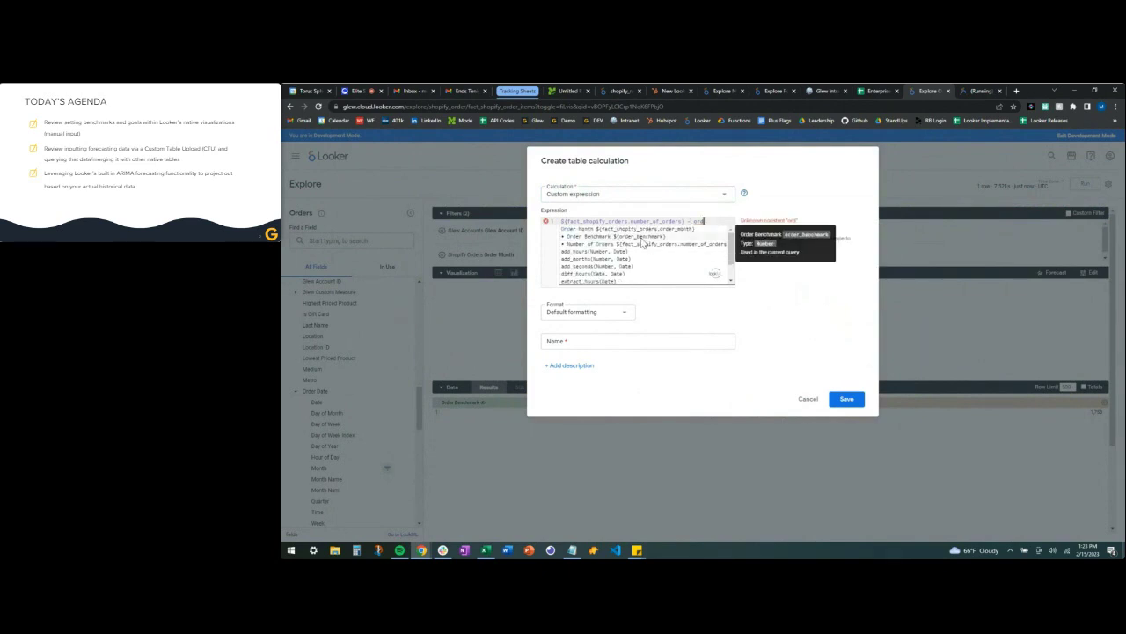
{"action": "left_click", "coordinate": [612, 236]}
Format the new calculation as Decimals with 0 decimals and save it under the name "+/- Benchmark".
{"action": "left_click", "coordinate": [596, 314]}
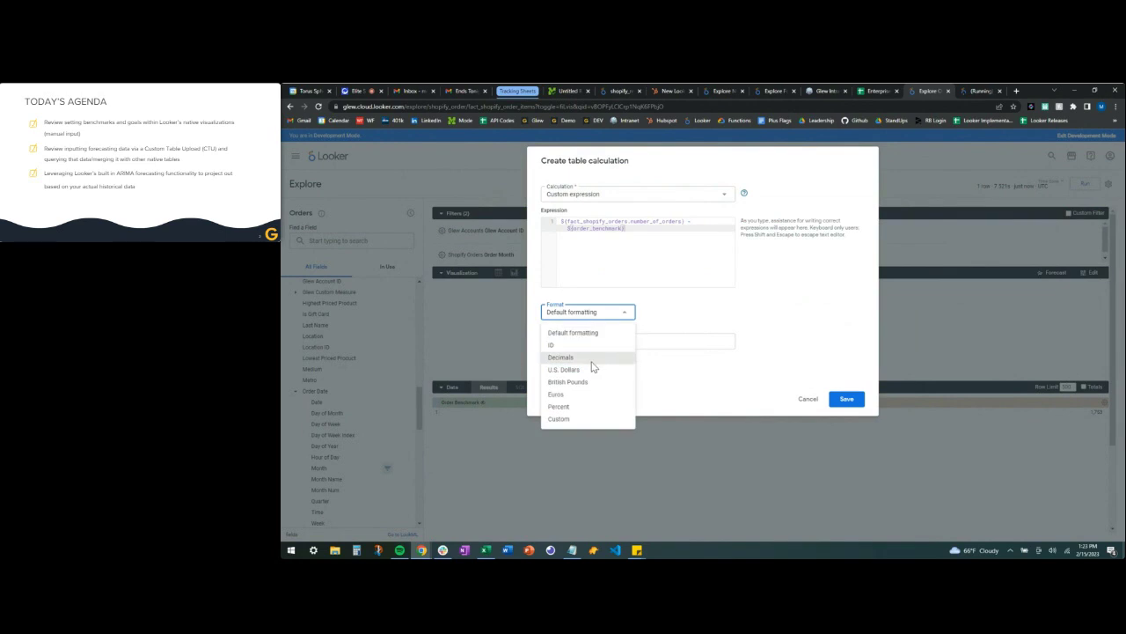
{"action": "left_click", "coordinate": [590, 347]}
{"action": "left_click", "coordinate": [590, 311]}
{"action": "left_click", "coordinate": [591, 357]}
{"action": "left_click", "coordinate": [666, 322]}
{"action": "left_click", "coordinate": [595, 342]}
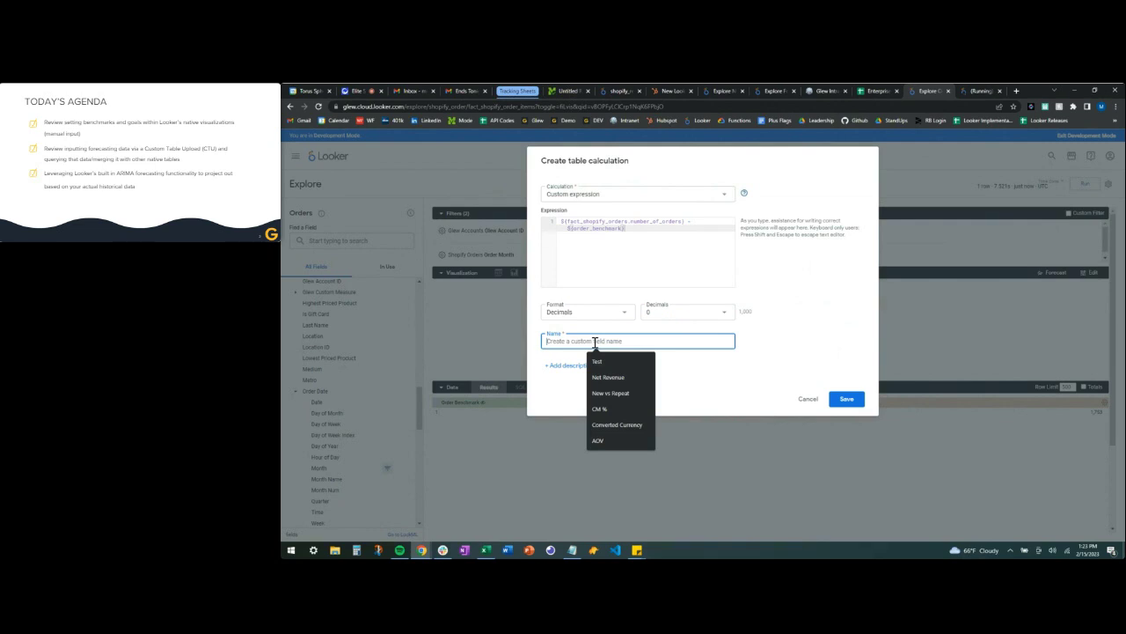
{"action": "type", "text": "D"}
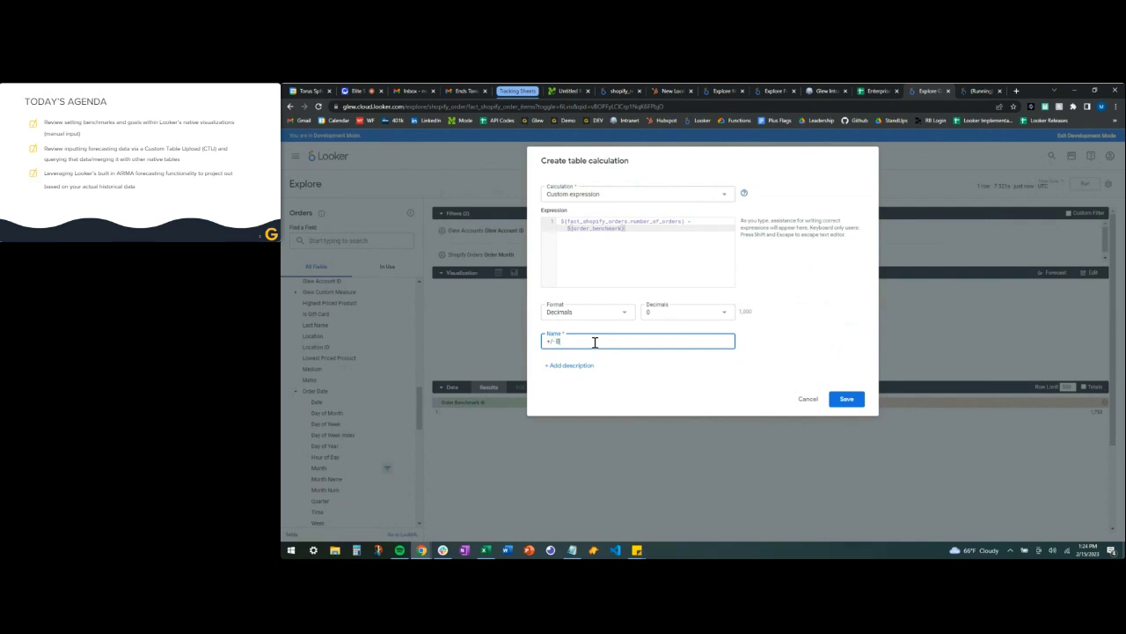
{"action": "left_click", "coordinate": [847, 399]}
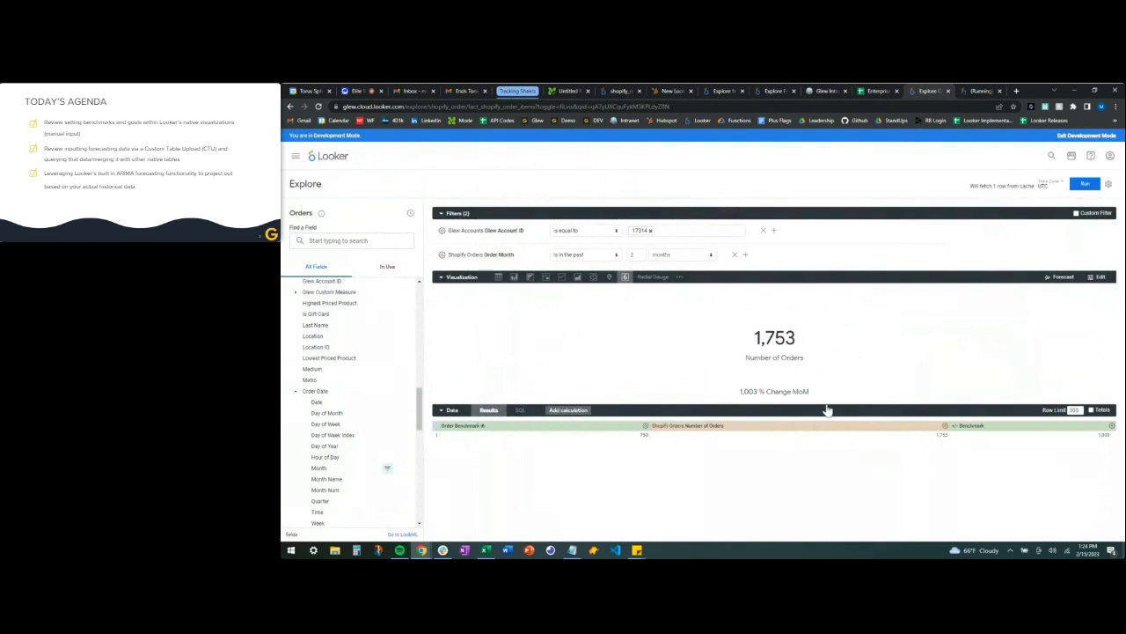
Change the comparison label of the single value visualization to "Over Benchmark".
{"action": "left_click", "coordinate": [1099, 277]}
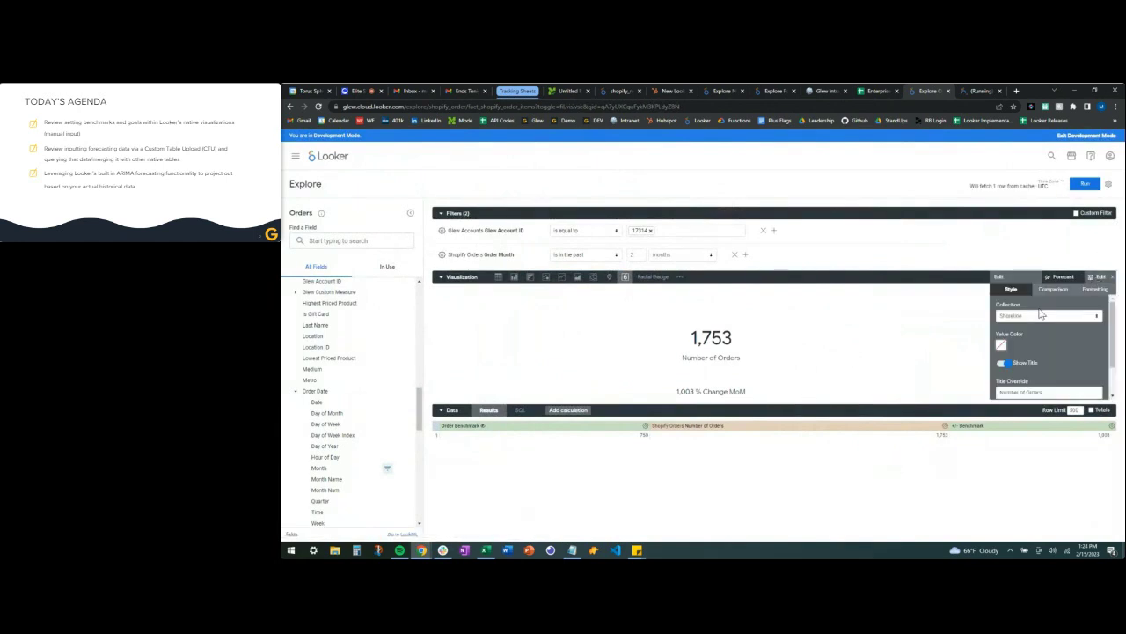
{"action": "left_click_drag", "start_coordinate": [1045, 393], "coordinate": [993, 392]}
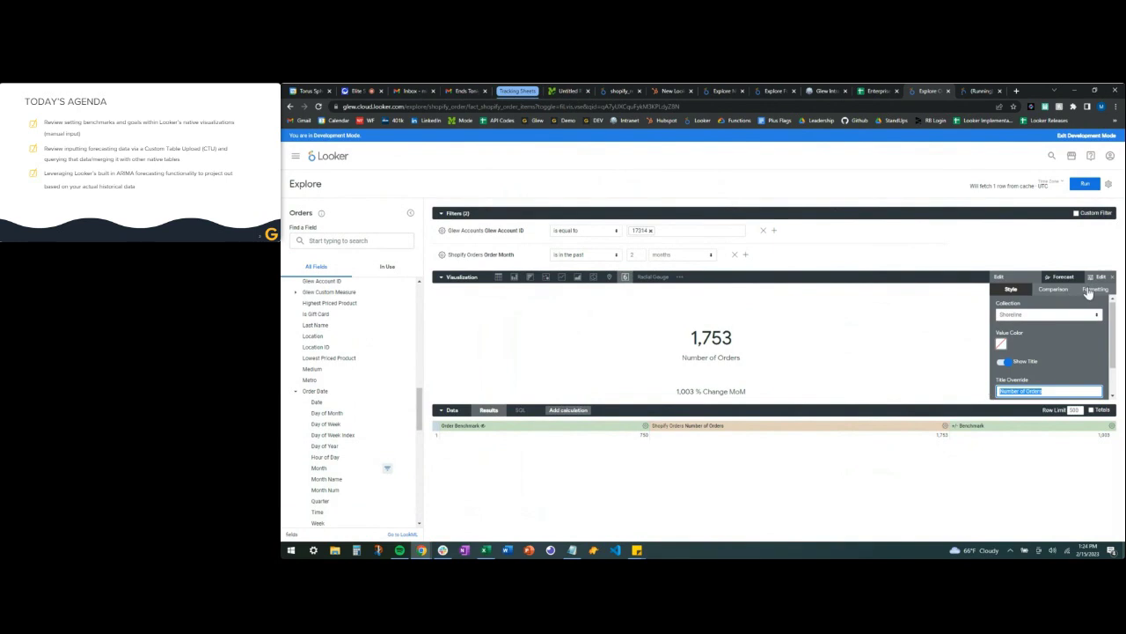
{"action": "left_click", "coordinate": [1055, 290]}
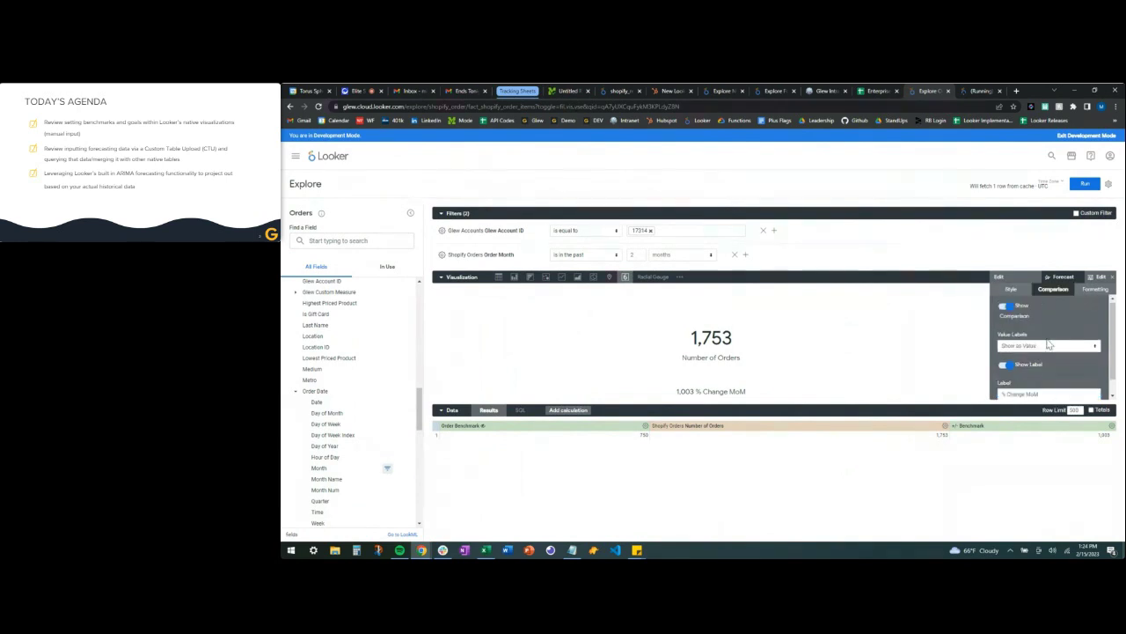
{"action": "scroll", "coordinate": [1047, 352], "scroll_direction": "down", "scroll_amount": 1}
{"action": "left_click_drag", "start_coordinate": [1051, 377], "coordinate": [976, 380]}
{"action": "type", "text": "Bver Benchmark"}
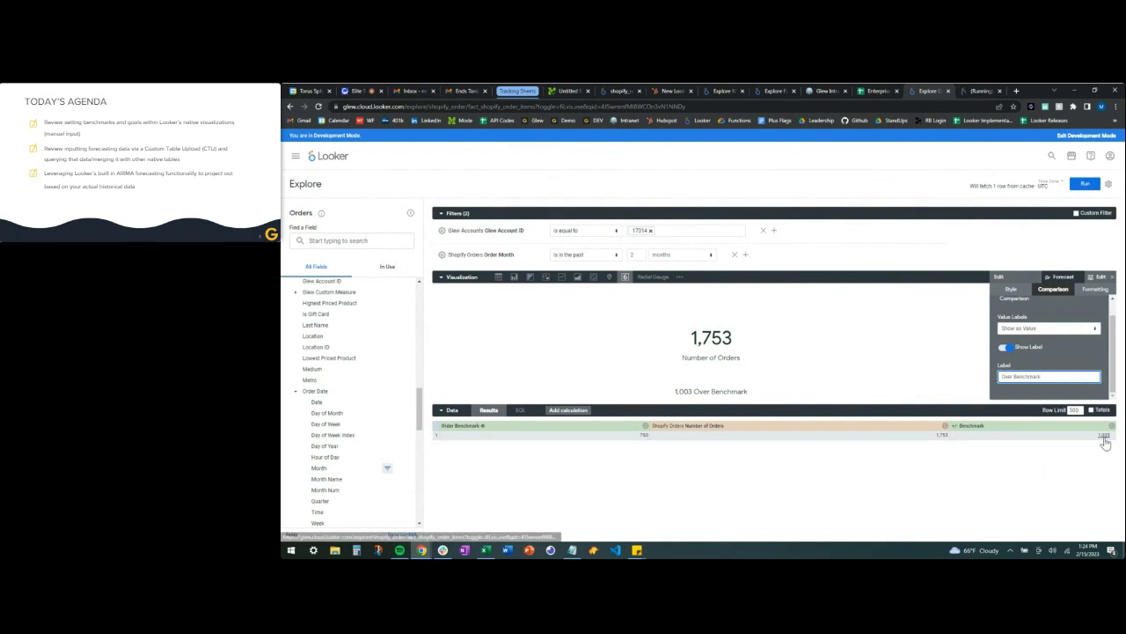
Edit the +/- Benchmark calculation so the bracketed difference is divided by Number of Orders.
{"action": "left_click", "coordinate": [1111, 426]}
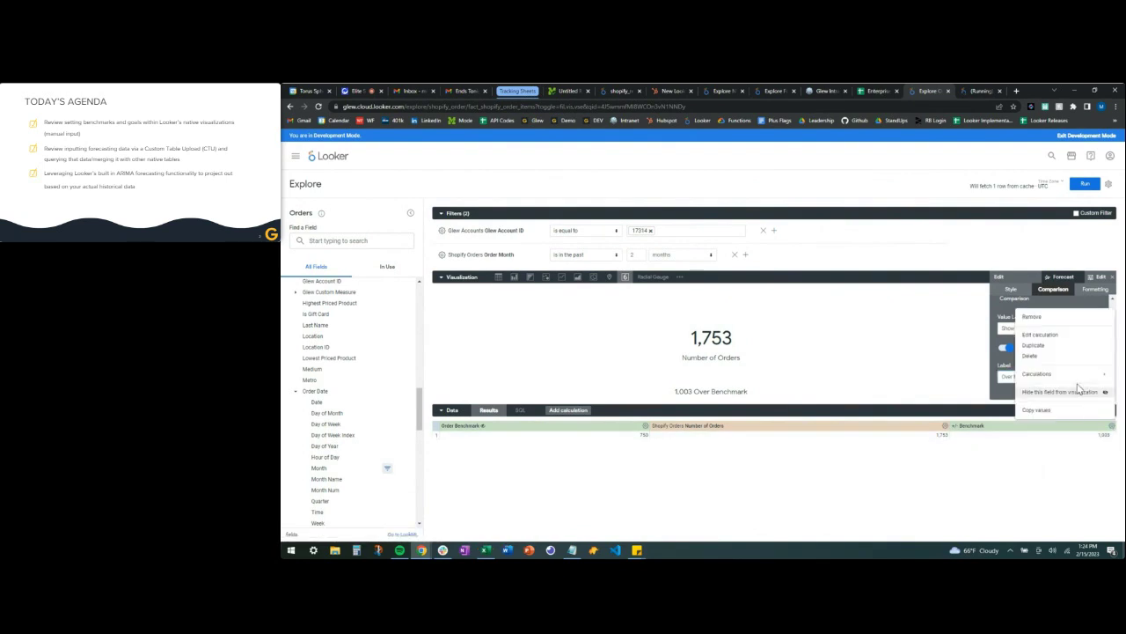
{"action": "left_click", "coordinate": [1053, 338]}
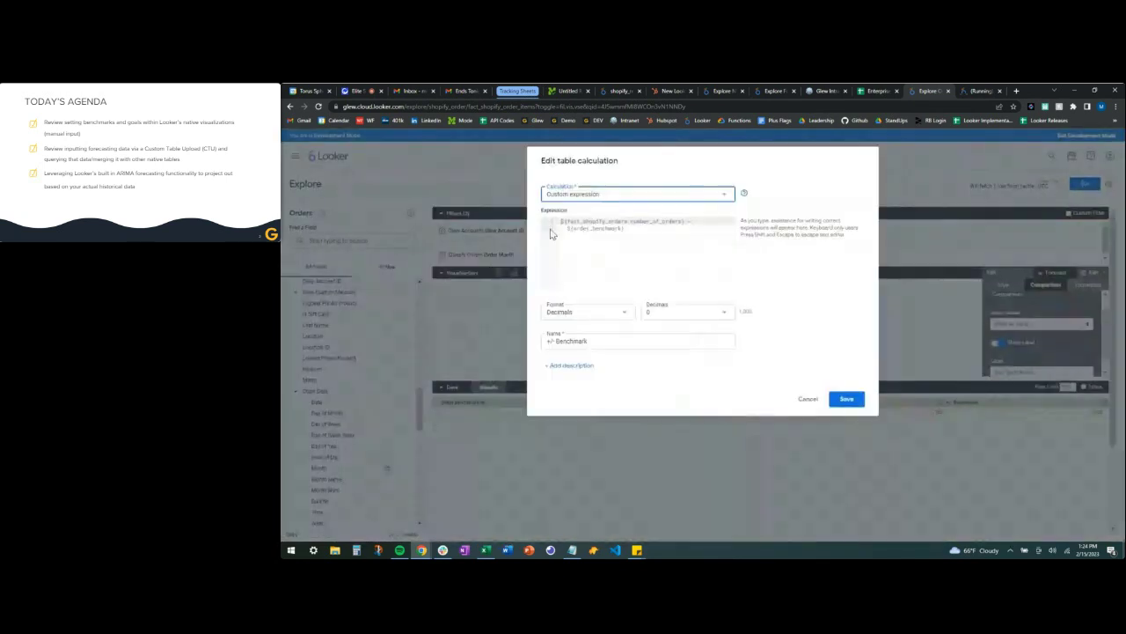
{"action": "type", "text": "("}
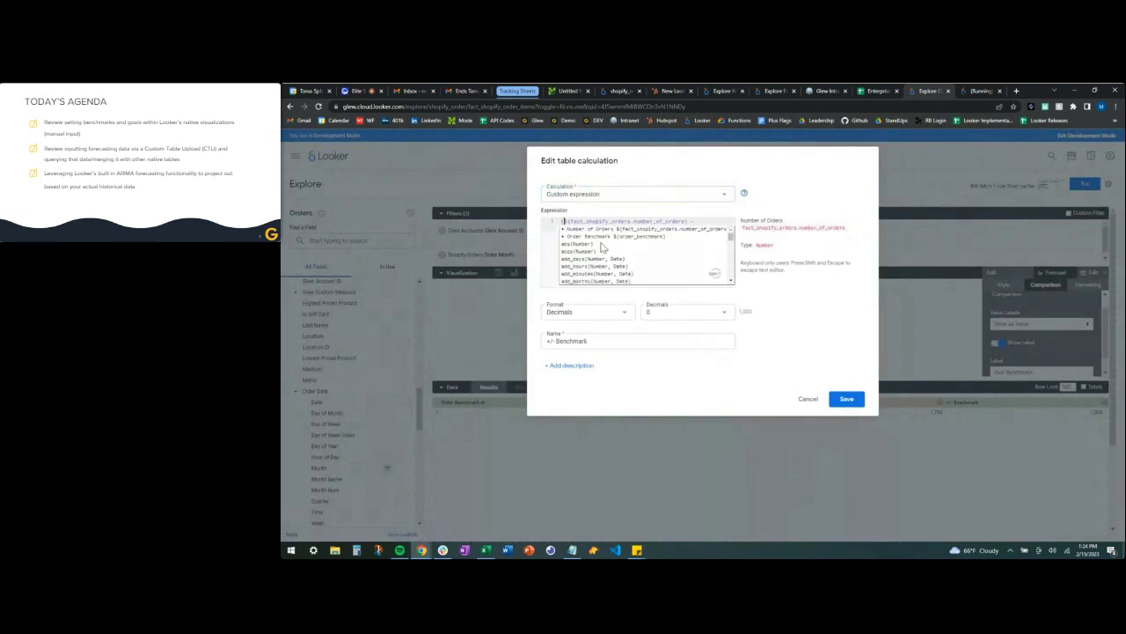
{"action": "left_click", "coordinate": [652, 233]}
{"action": "type", "text": ") / nu"}
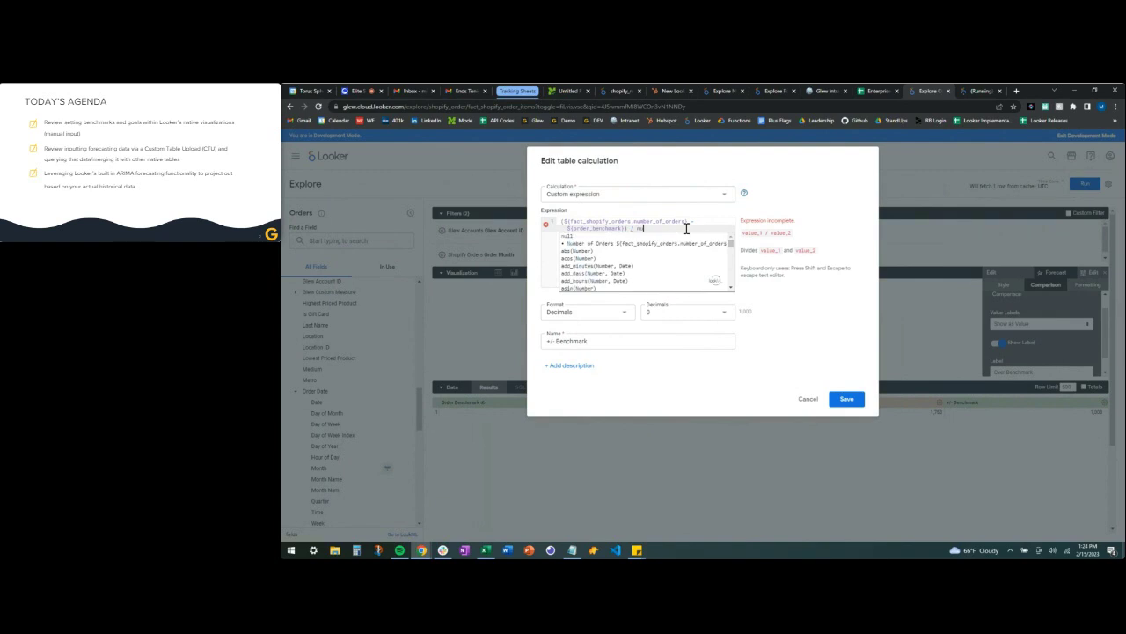
{"action": "left_click", "coordinate": [686, 236]}
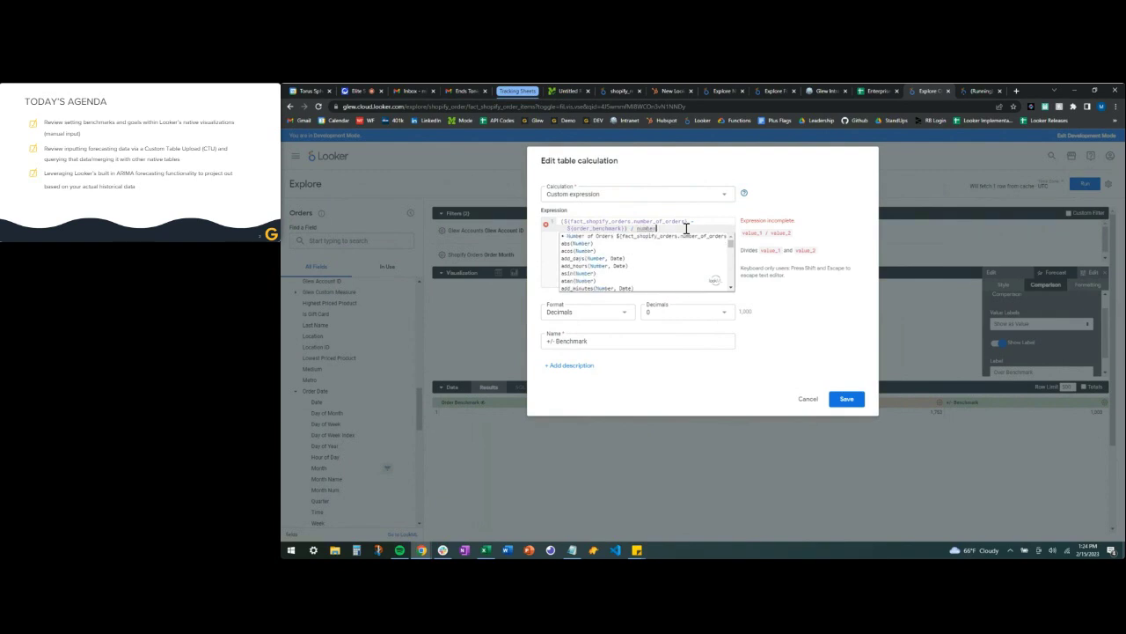
Rename the calculation "Benchmark % Change", format it as Percent with 1 decimal, and save it.
{"action": "left_click_drag", "start_coordinate": [589, 341], "coordinate": [538, 344]}
{"action": "type", "text": "Bench"}
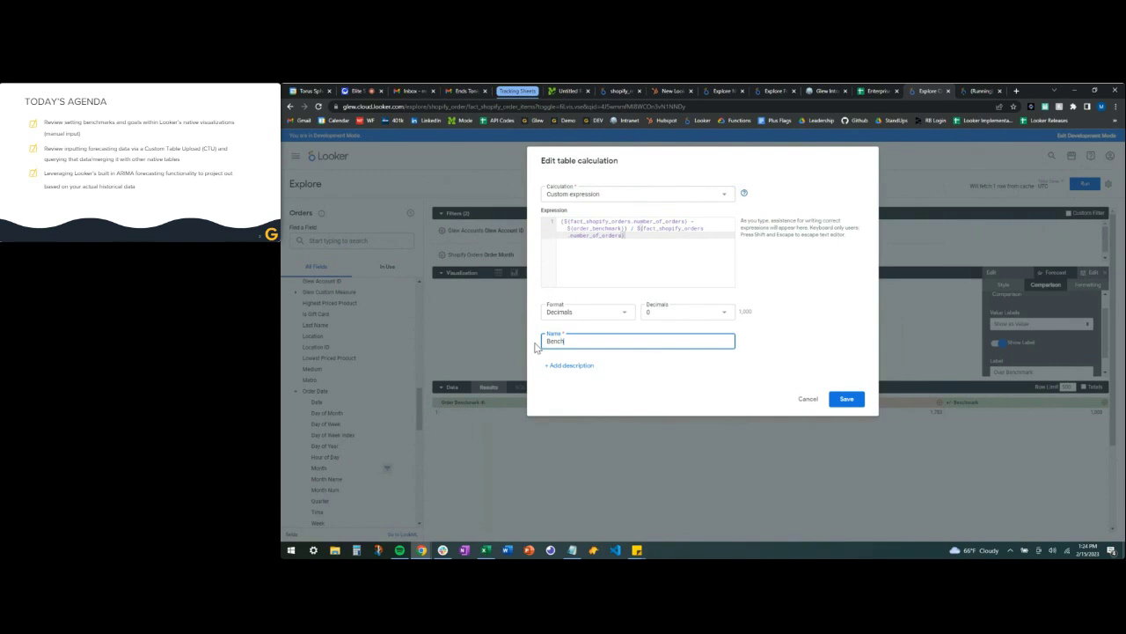
{"action": "type", "text": "mark % Change"}
{"action": "left_click", "coordinate": [669, 313]}
{"action": "left_click", "coordinate": [660, 345]}
{"action": "left_click", "coordinate": [612, 314]}
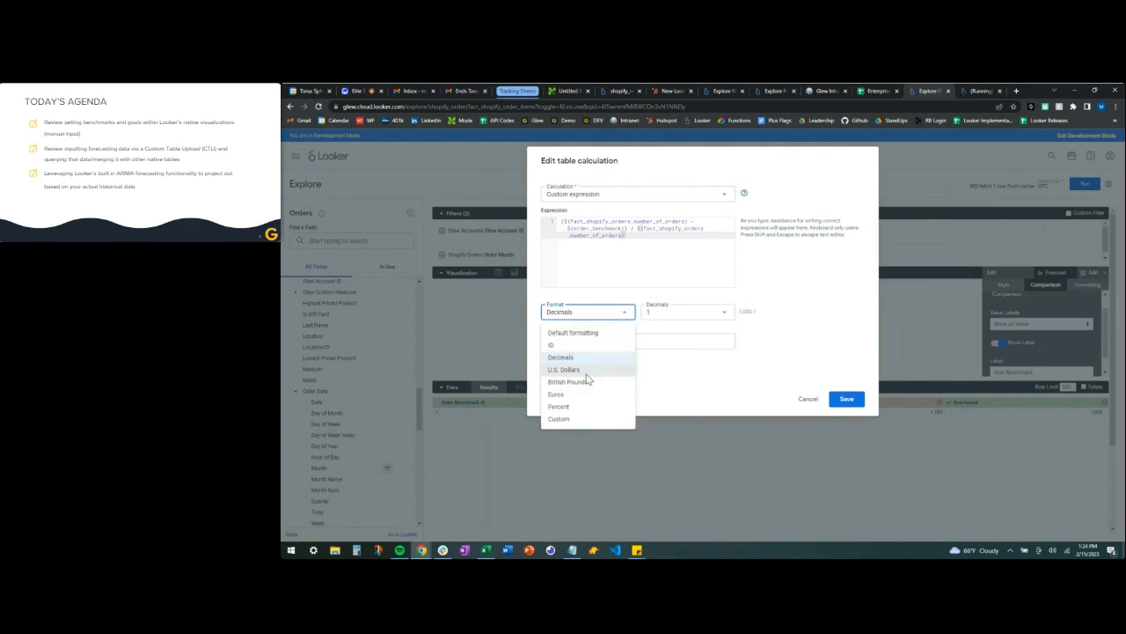
{"action": "left_click", "coordinate": [585, 410]}
{"action": "left_click", "coordinate": [722, 315]}
{"action": "left_click", "coordinate": [711, 347]}
{"action": "left_click", "coordinate": [846, 399]}
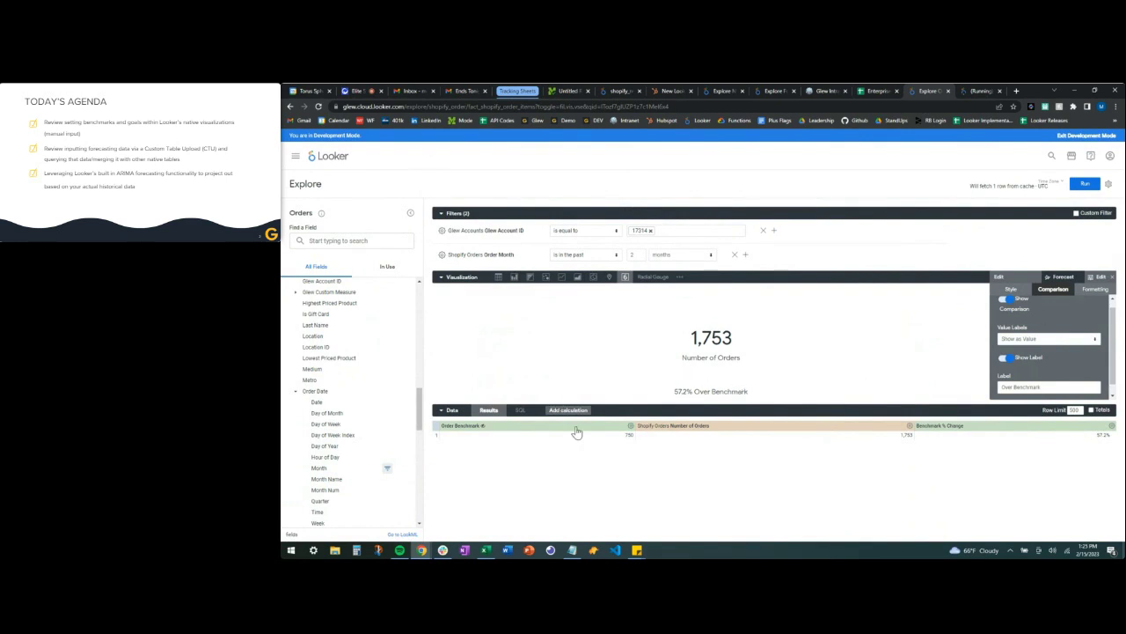
Set the Order Benchmark calculation to 1000 and save it.
{"action": "left_click", "coordinate": [630, 425]}
{"action": "left_click", "coordinate": [567, 325]}
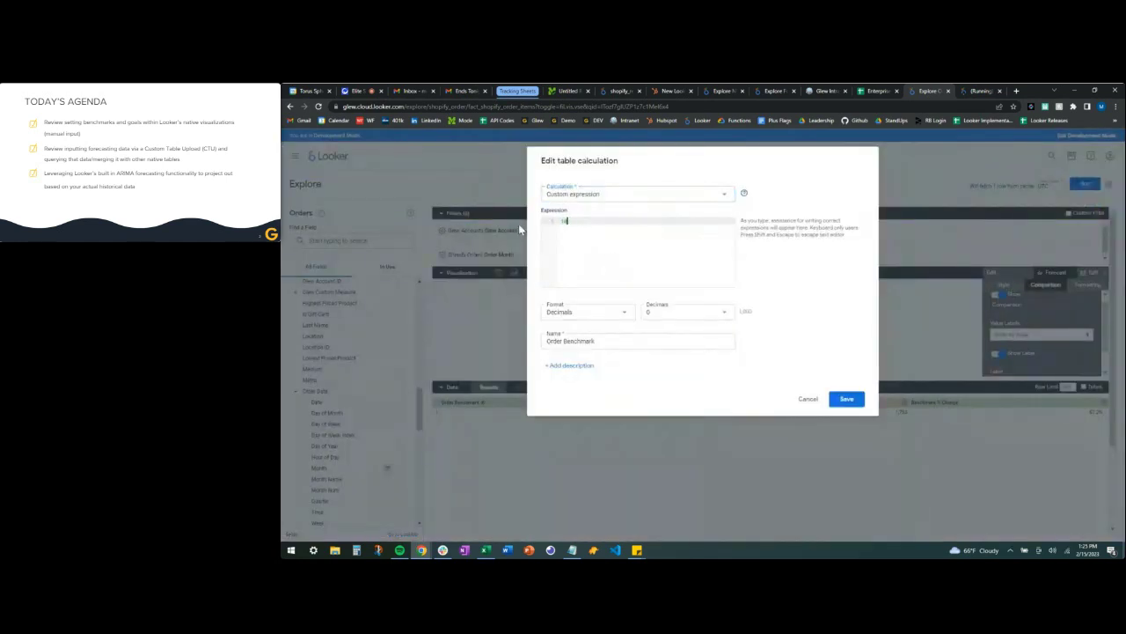
{"action": "left_click", "coordinate": [843, 400]}
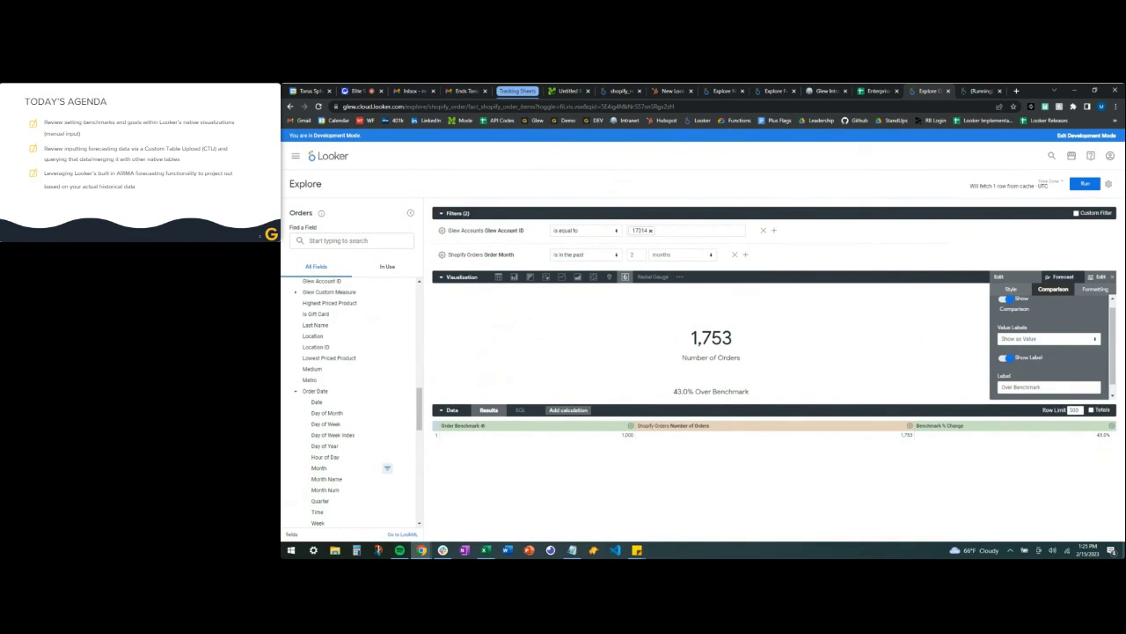
Review the expression of the Benchmark % Change calculation and close it without changes.
{"action": "left_click", "coordinate": [1112, 429]}
{"action": "left_click", "coordinate": [1021, 335]}
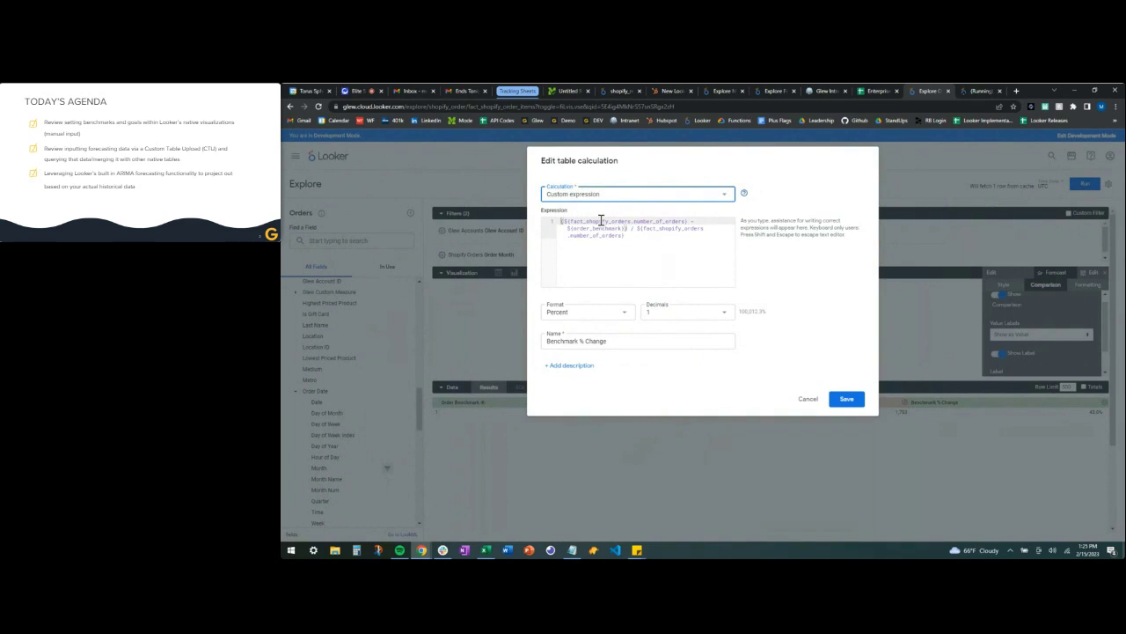
{"action": "left_click", "coordinate": [805, 400]}
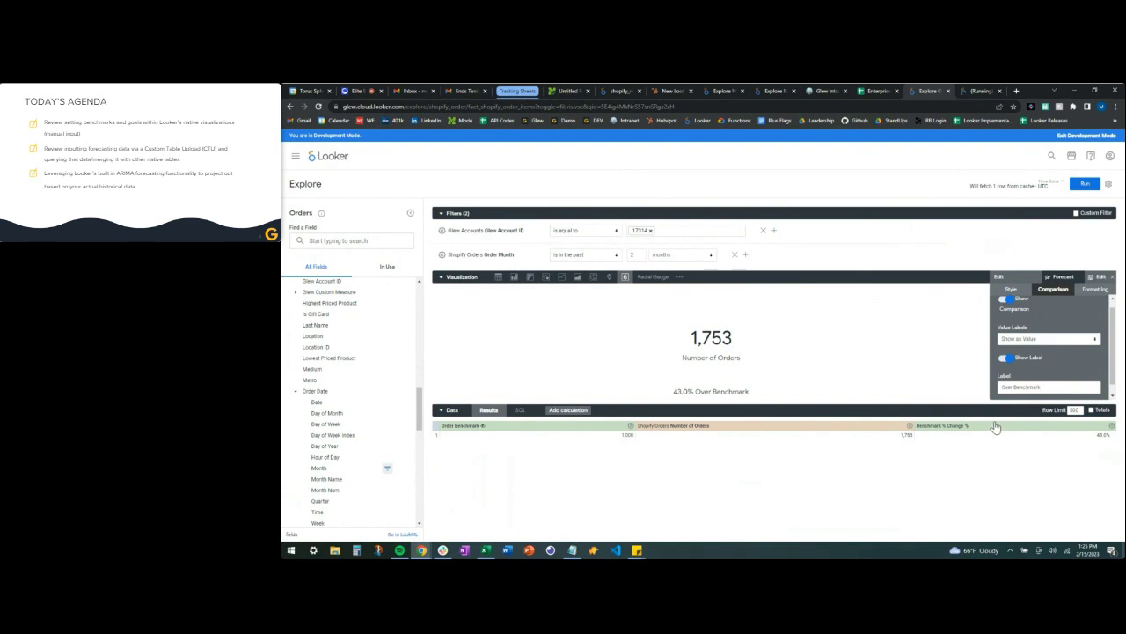
Switch the visualization to a Radial Gauge, collapse the filters and rerun the query with the data table shown.
{"action": "left_click", "coordinate": [649, 278]}
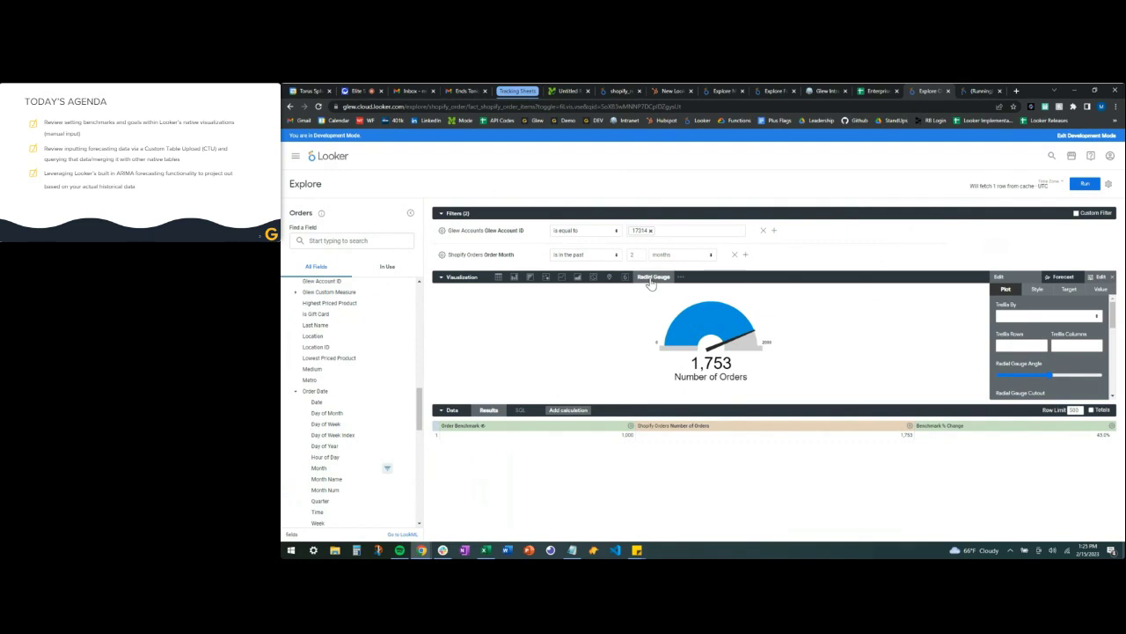
{"action": "left_click", "coordinate": [442, 414]}
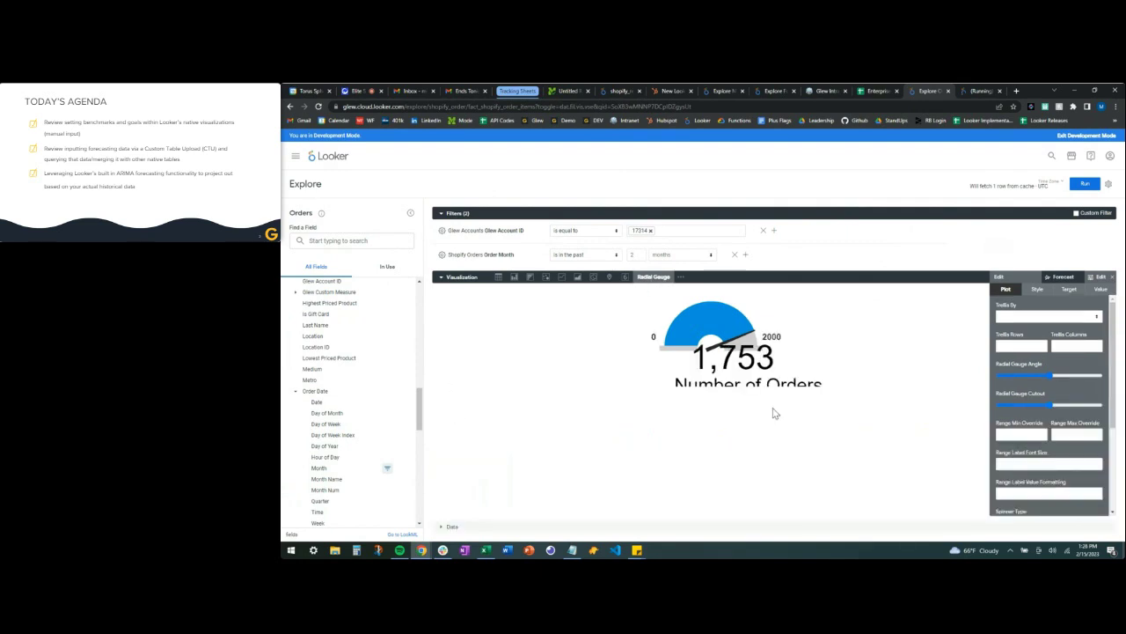
{"action": "left_click", "coordinate": [441, 214]}
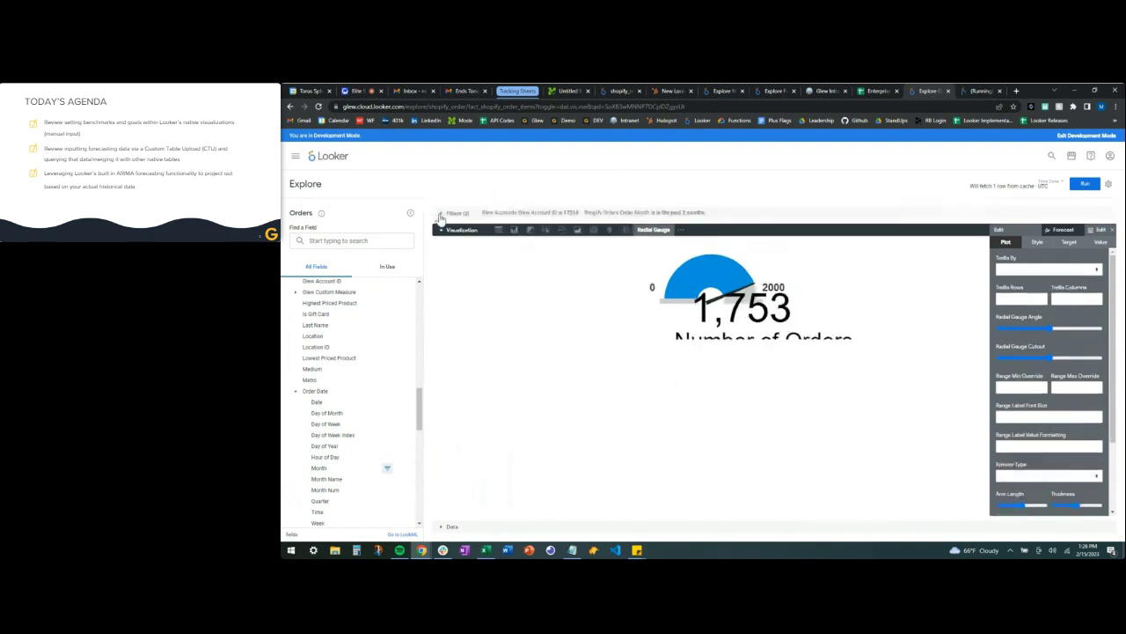
{"action": "left_click", "coordinate": [1087, 186]}
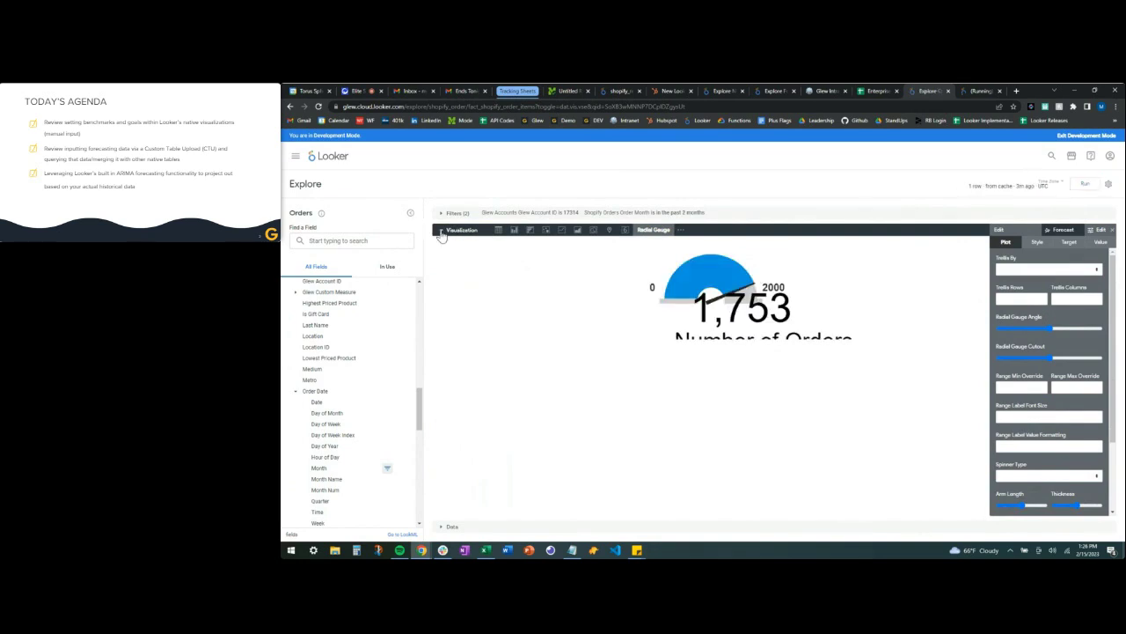
{"action": "left_click", "coordinate": [449, 527]}
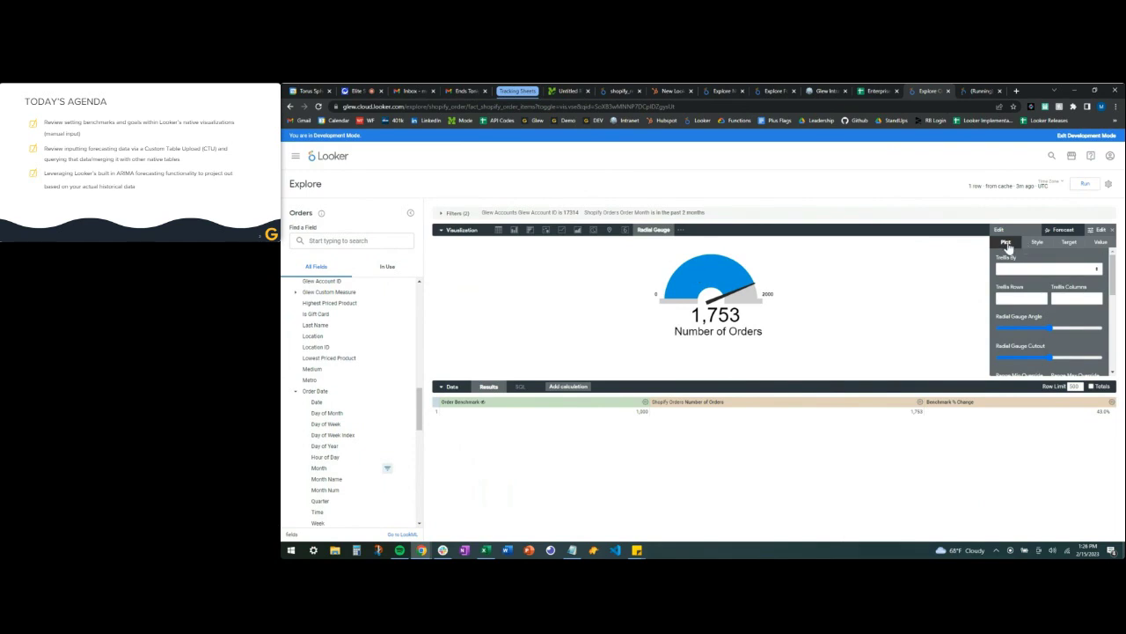
Set the radial gauge's Target Label Override to 1500.
{"action": "left_click", "coordinate": [1069, 245]}
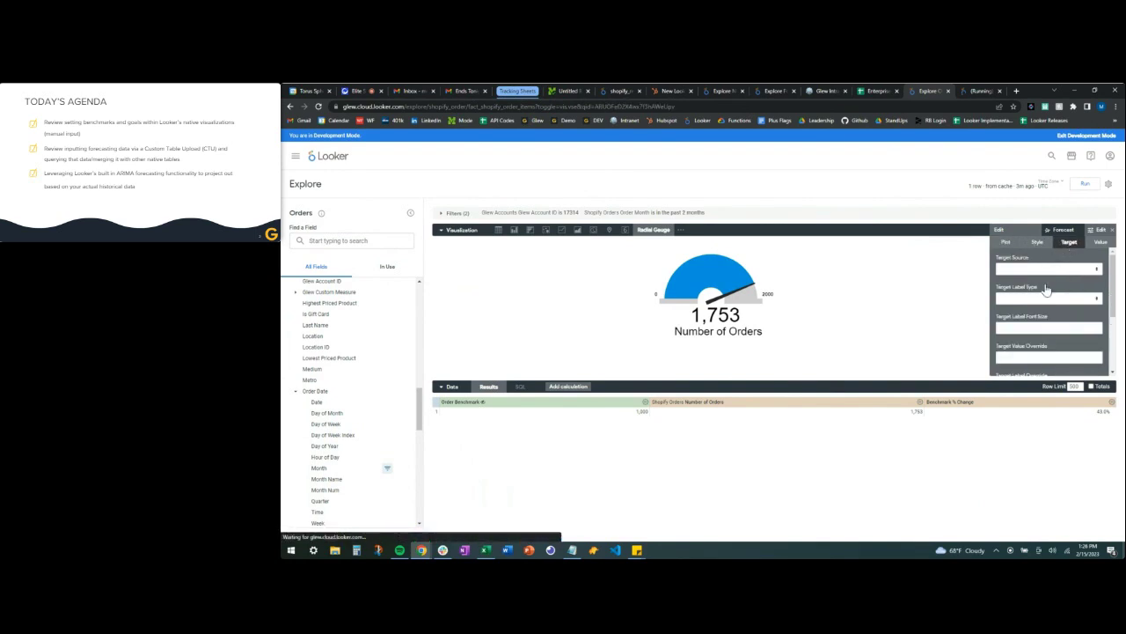
{"action": "scroll", "coordinate": [1054, 300], "scroll_direction": "down", "scroll_amount": 1}
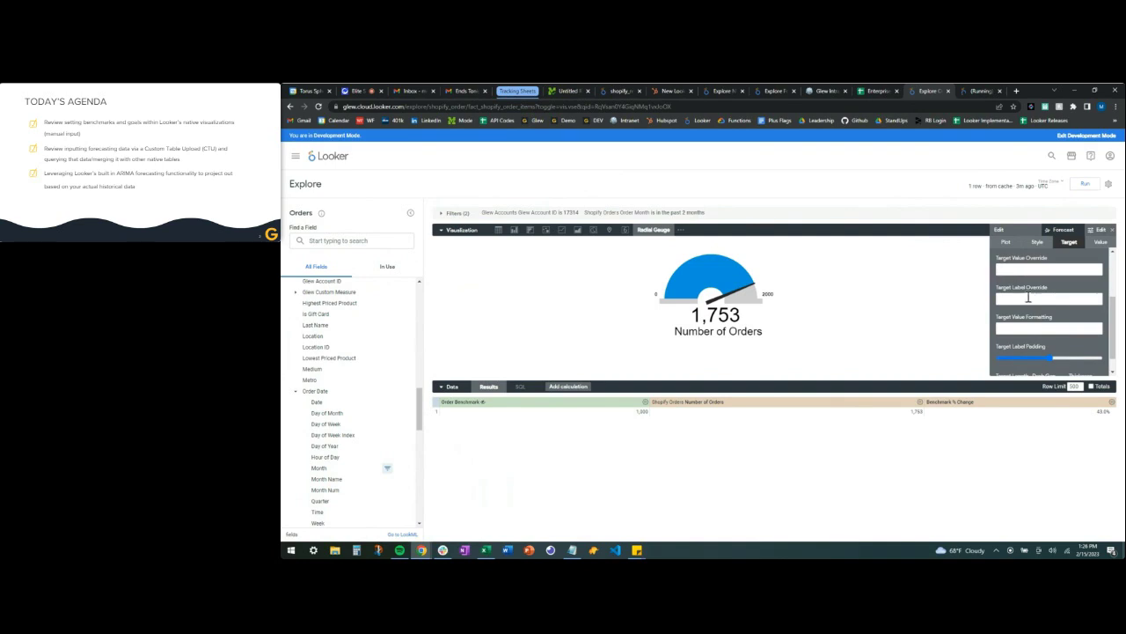
{"action": "left_click", "coordinate": [1025, 300]}
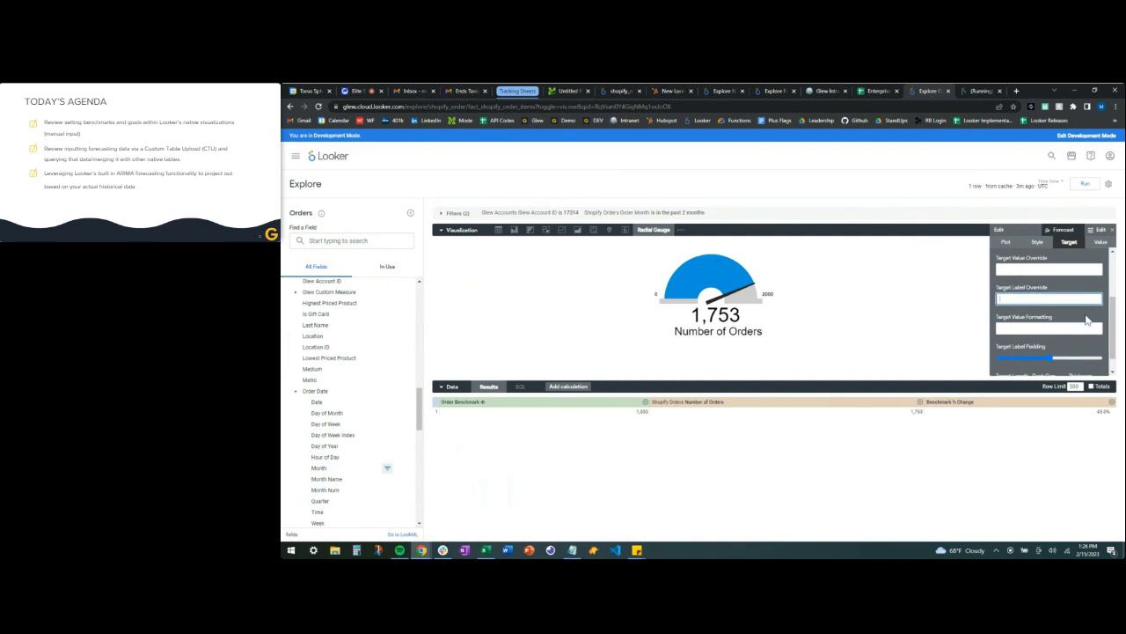
{"action": "type", "text": "1500"}
{"action": "left_click", "coordinate": [960, 327]}
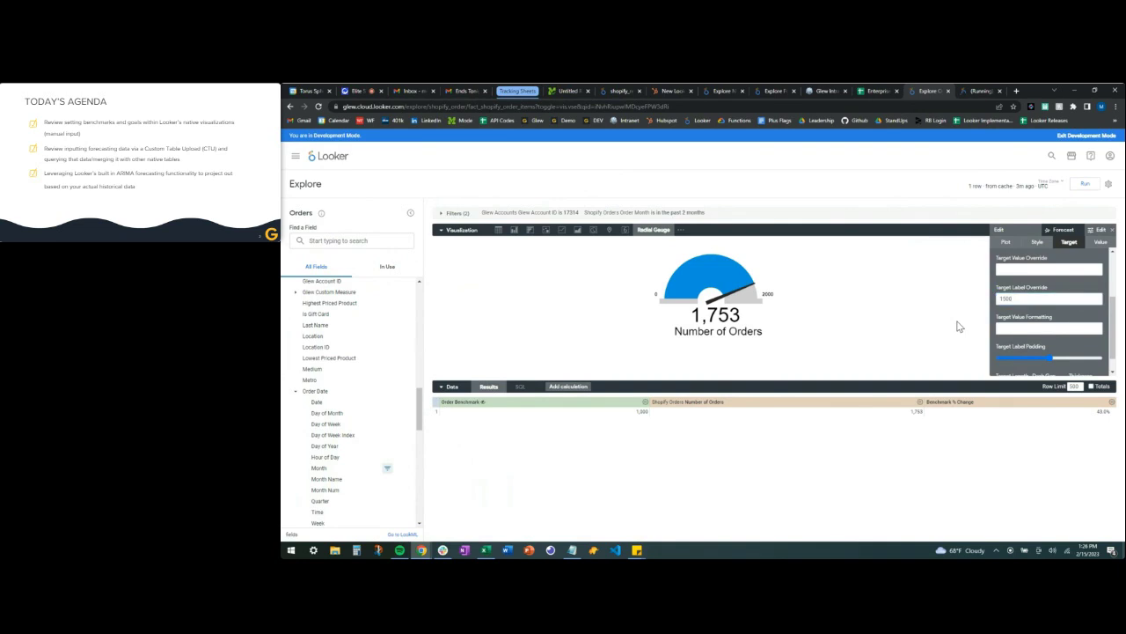
Set the radial gauge's Target Source to Override and its Target Label Type to Value and Label.
{"action": "scroll", "coordinate": [1056, 319], "scroll_direction": "down", "scroll_amount": 1}
{"action": "scroll", "coordinate": [1057, 316], "scroll_direction": "up", "scroll_amount": 3}
{"action": "left_click", "coordinate": [1037, 271]}
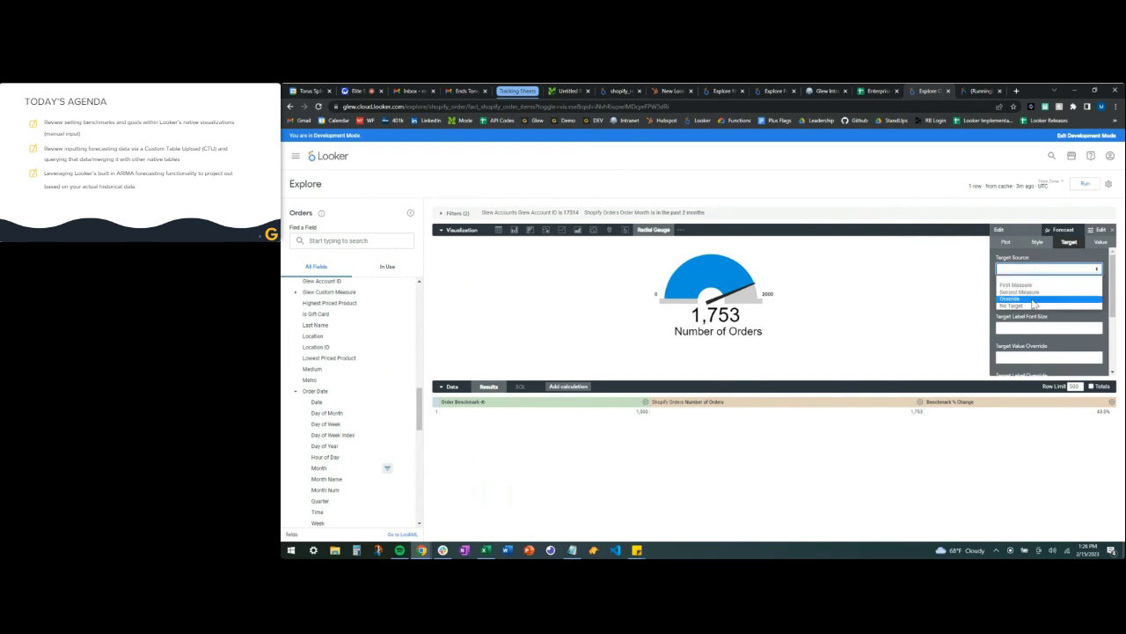
{"action": "left_click", "coordinate": [1033, 300]}
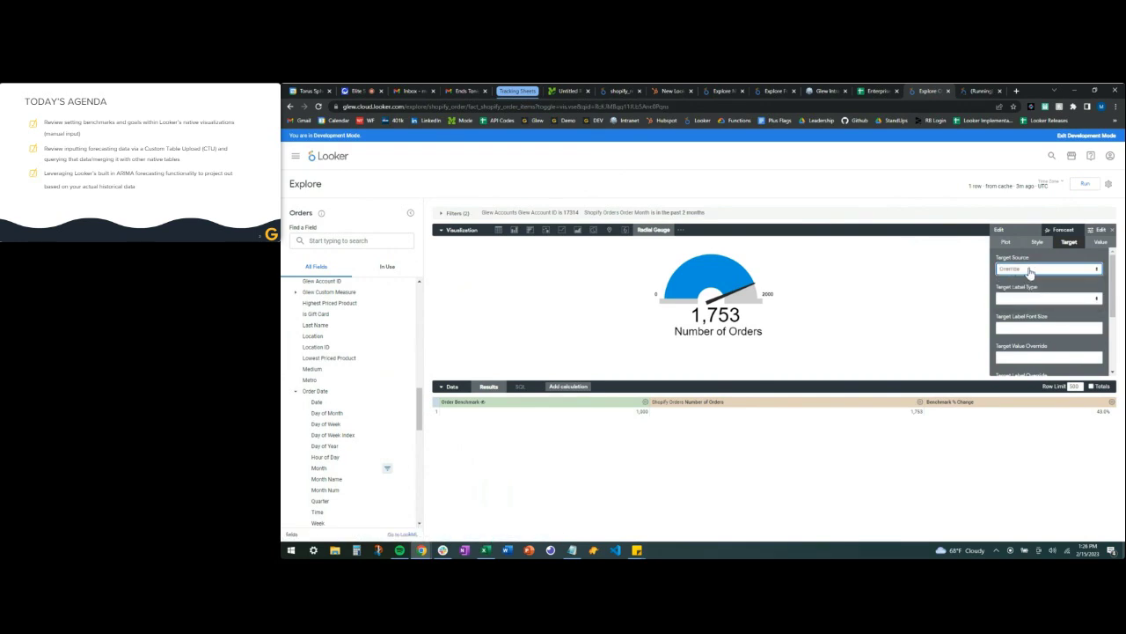
{"action": "left_click", "coordinate": [1018, 299]}
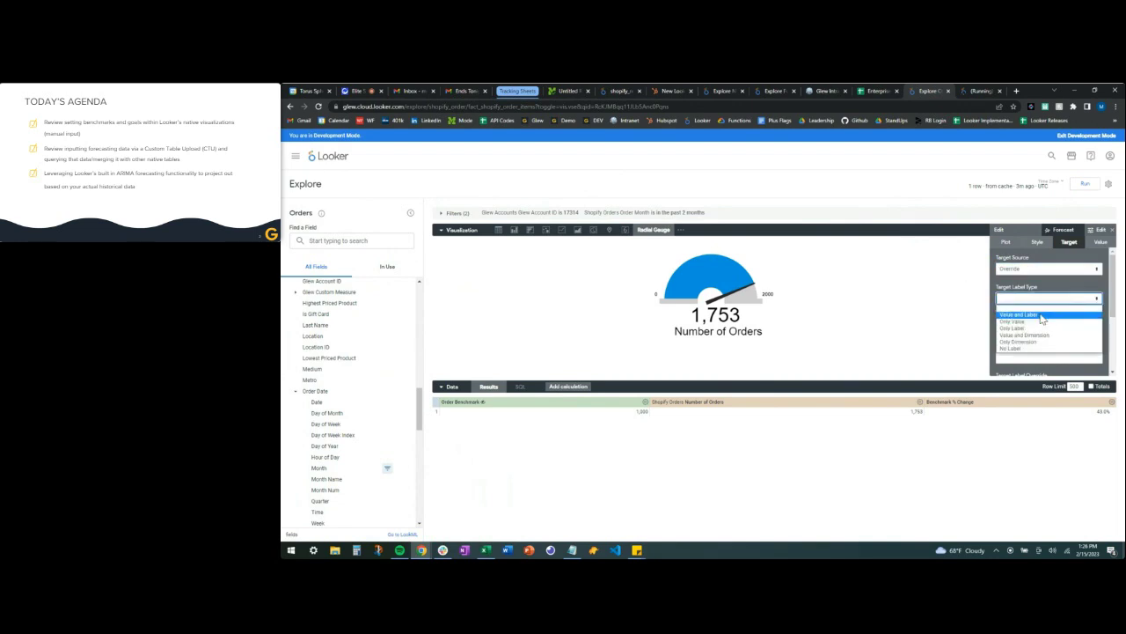
{"action": "left_click", "coordinate": [1043, 315]}
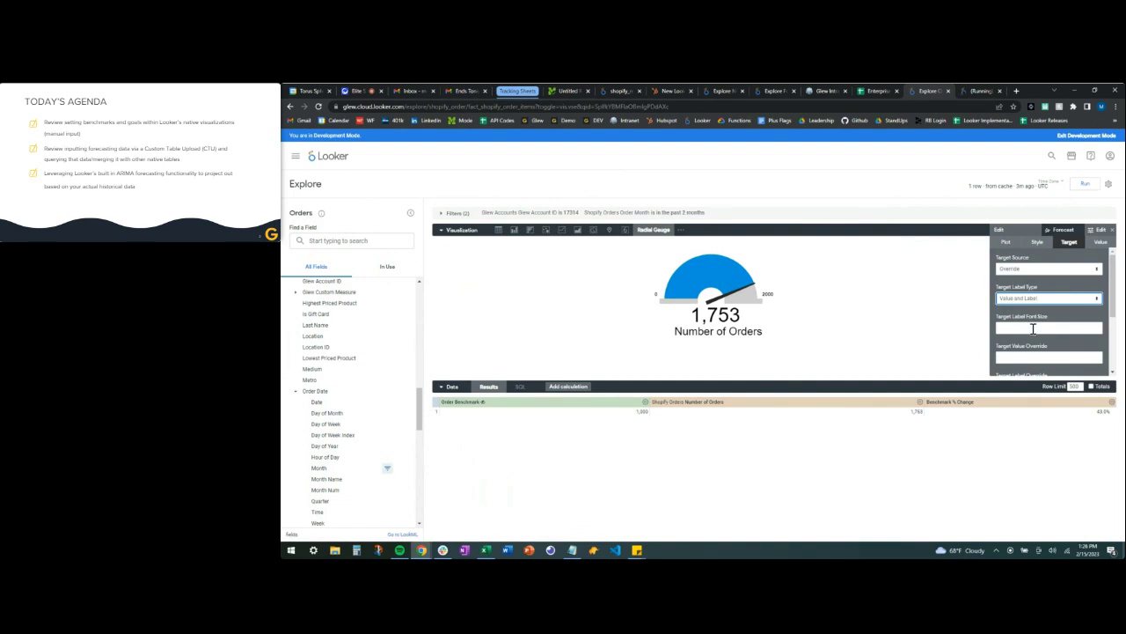
Set the radial gauge's Target Value Override to 1500 and rerun the query.
{"action": "scroll", "coordinate": [1052, 322], "scroll_direction": "down", "scroll_amount": 1}
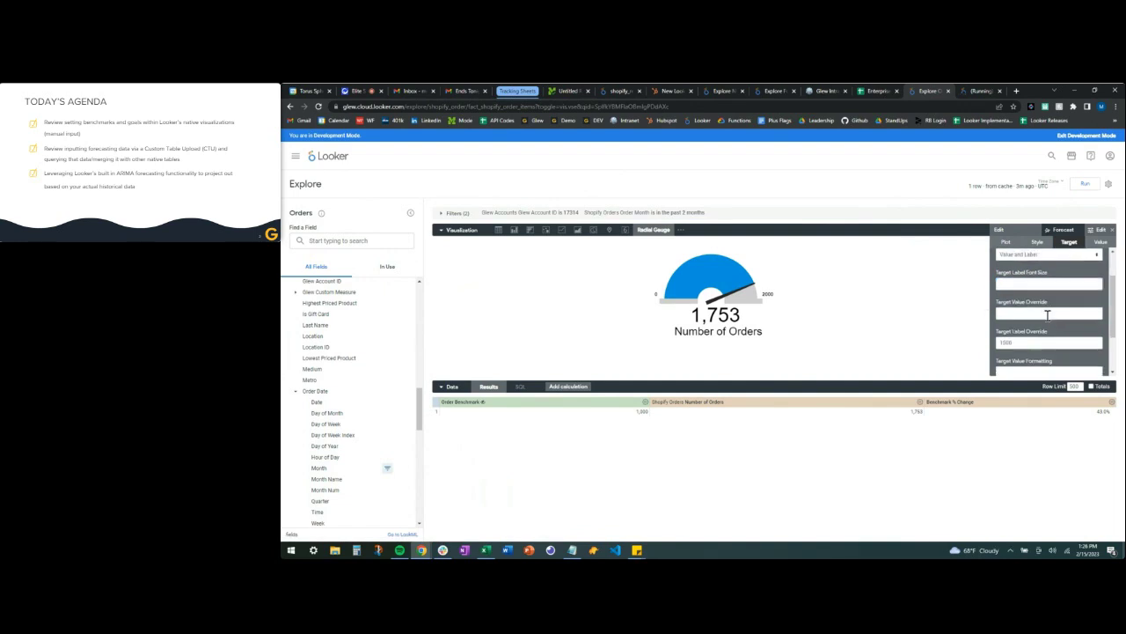
{"action": "left_click", "coordinate": [1046, 314]}
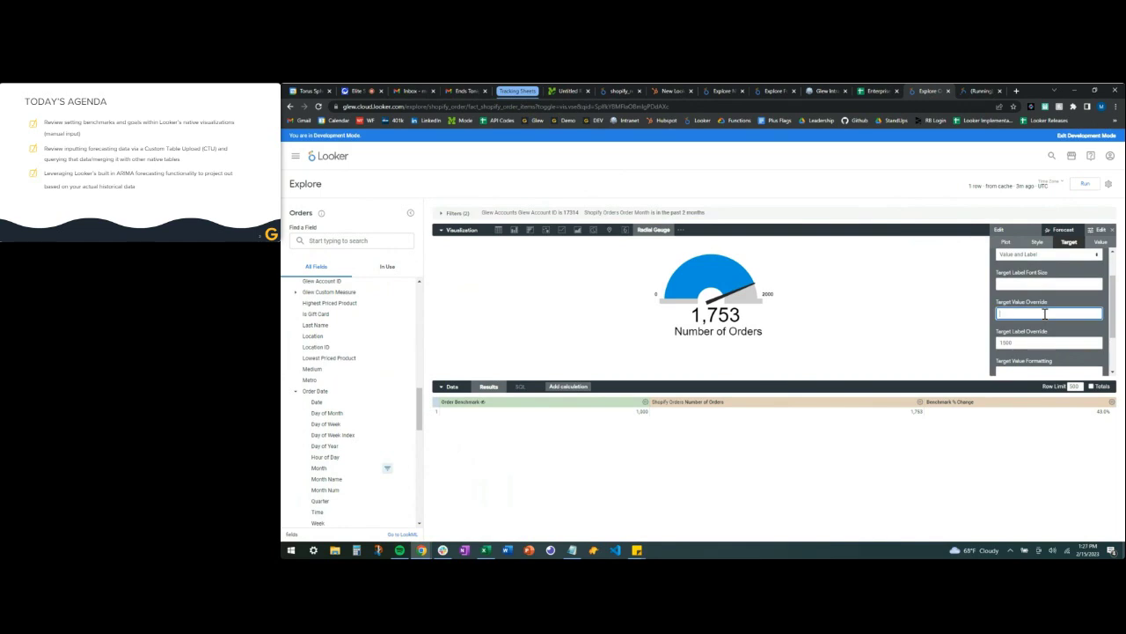
{"action": "left_click", "coordinate": [956, 320]}
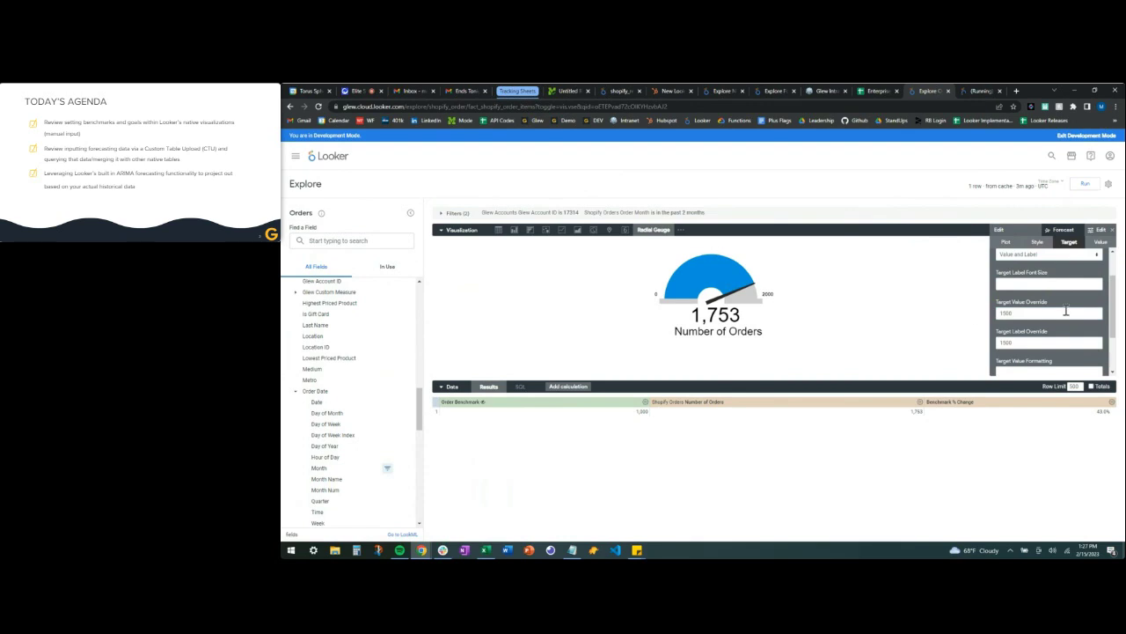
{"action": "scroll", "coordinate": [1066, 310], "scroll_direction": "down", "scroll_amount": 2}
{"action": "scroll", "coordinate": [1066, 309], "scroll_direction": "up", "scroll_amount": 3}
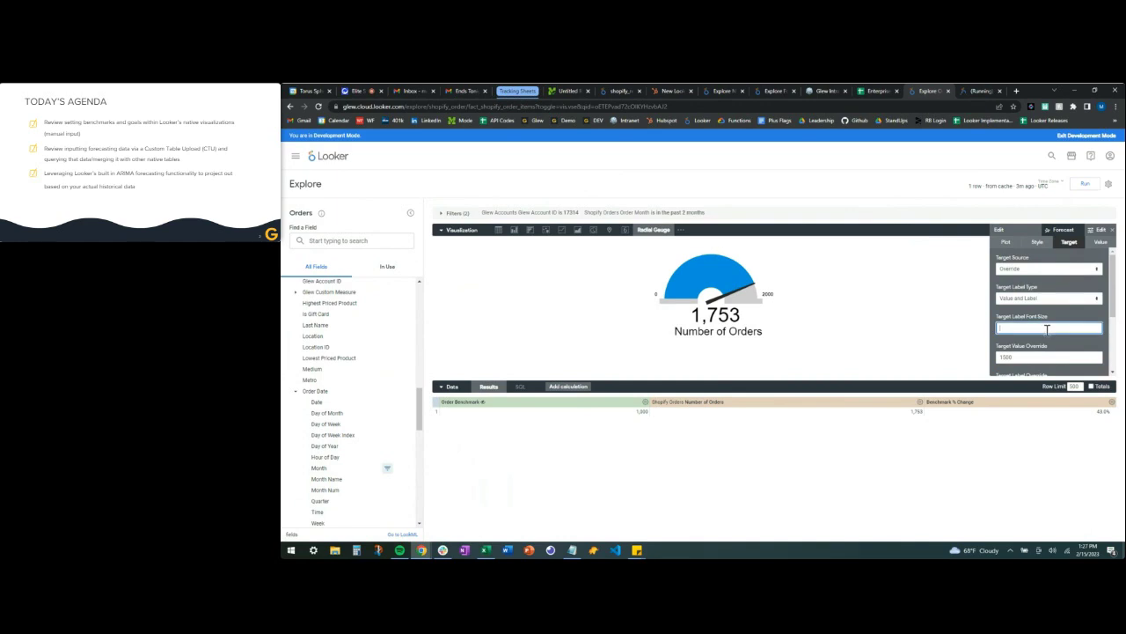
{"action": "left_click", "coordinate": [1042, 270]}
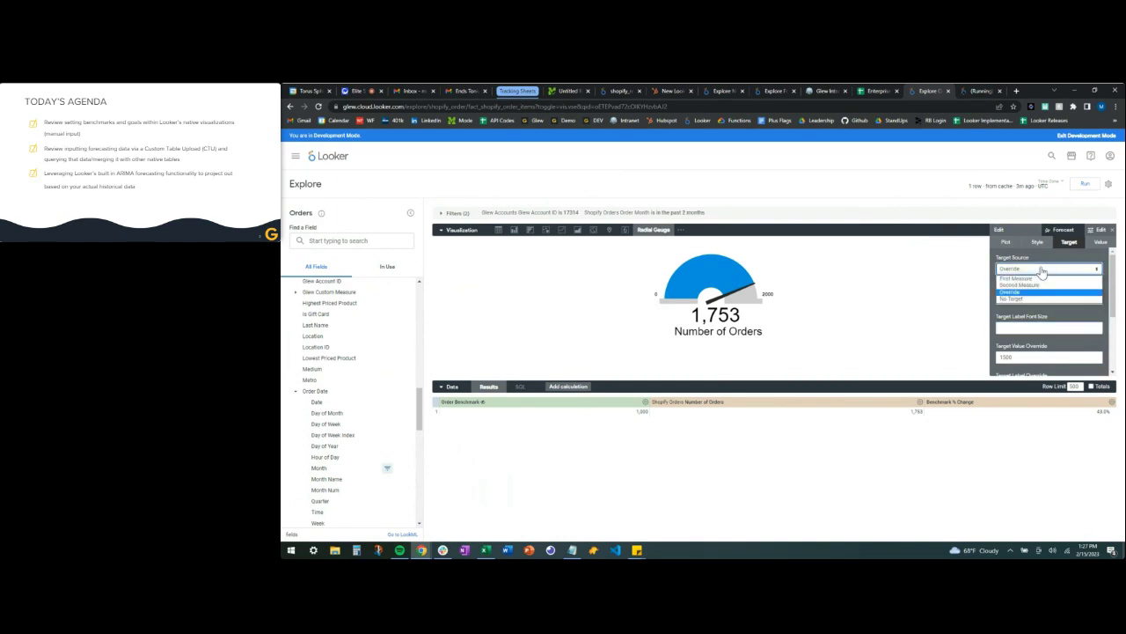
{"action": "left_click", "coordinate": [1041, 270]}
{"action": "scroll", "coordinate": [1044, 290], "scroll_direction": "down", "scroll_amount": 3}
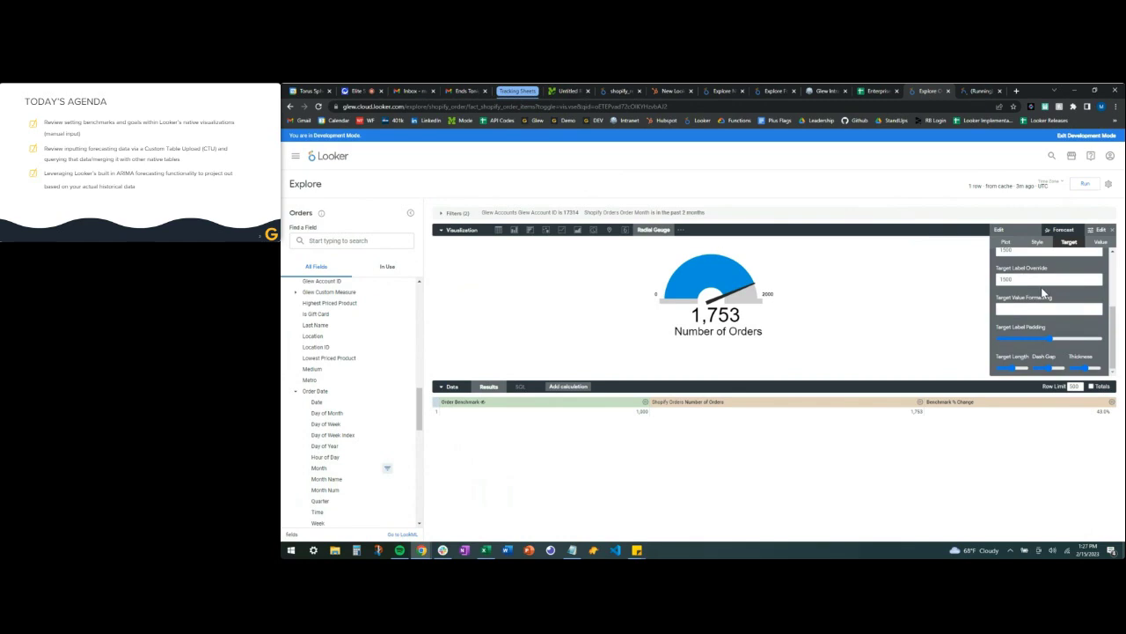
{"action": "left_click", "coordinate": [1085, 185]}
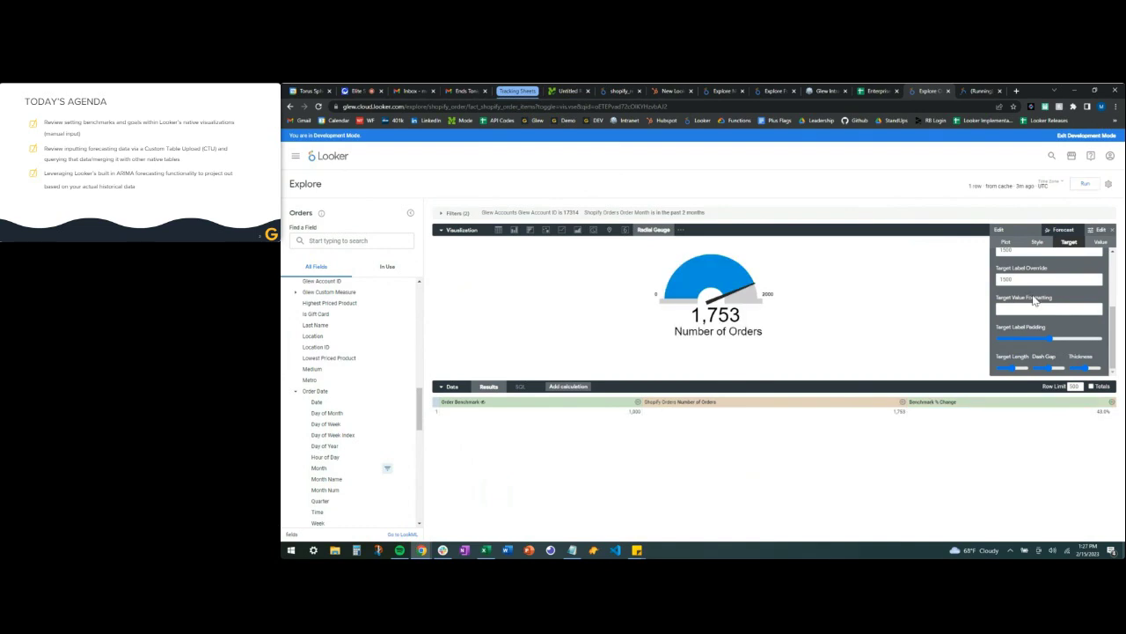
Remove the Benchmark % Change and Order Benchmark calculations from the results, keeping only Number of Orders.
{"action": "left_click", "coordinate": [1112, 405]}
{"action": "left_click", "coordinate": [1079, 420]}
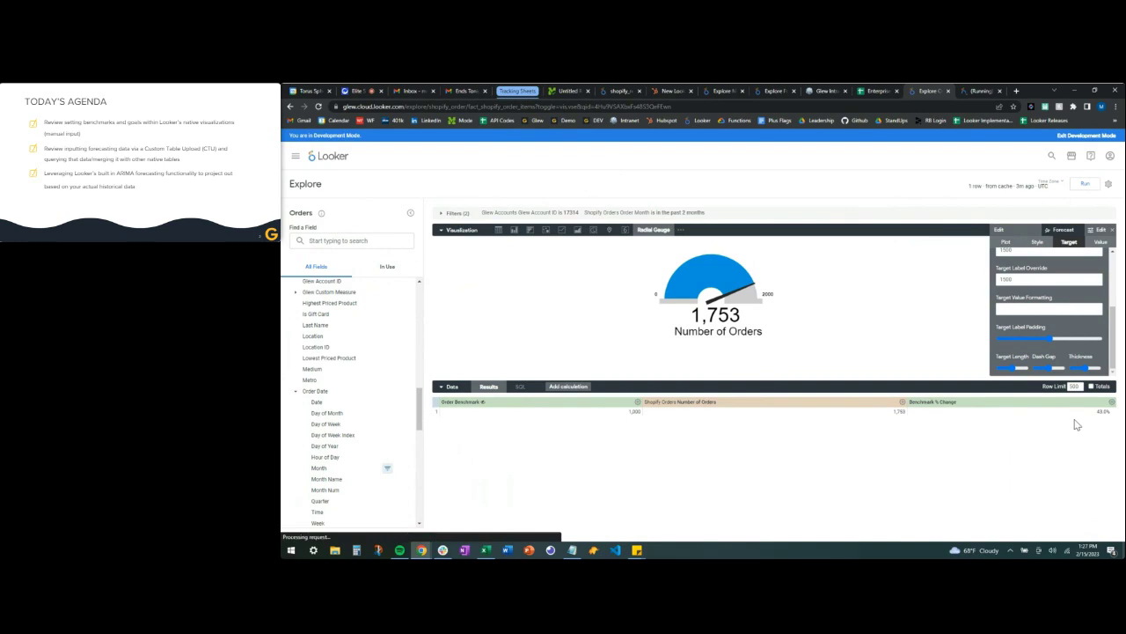
{"action": "key", "text": "ctrl+Return"}
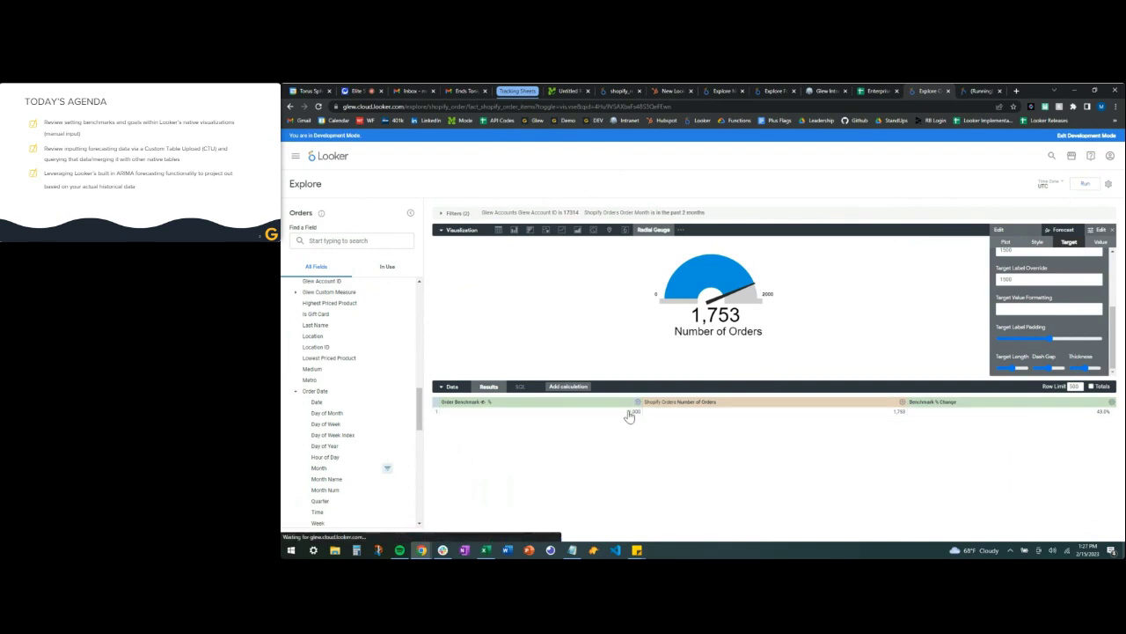
{"action": "left_click_drag", "start_coordinate": [621, 408], "coordinate": [731, 406]}
{"action": "left_click", "coordinate": [728, 402]}
{"action": "left_click", "coordinate": [691, 422]}
{"action": "scroll", "coordinate": [1091, 276], "scroll_direction": "up", "scroll_amount": 3}
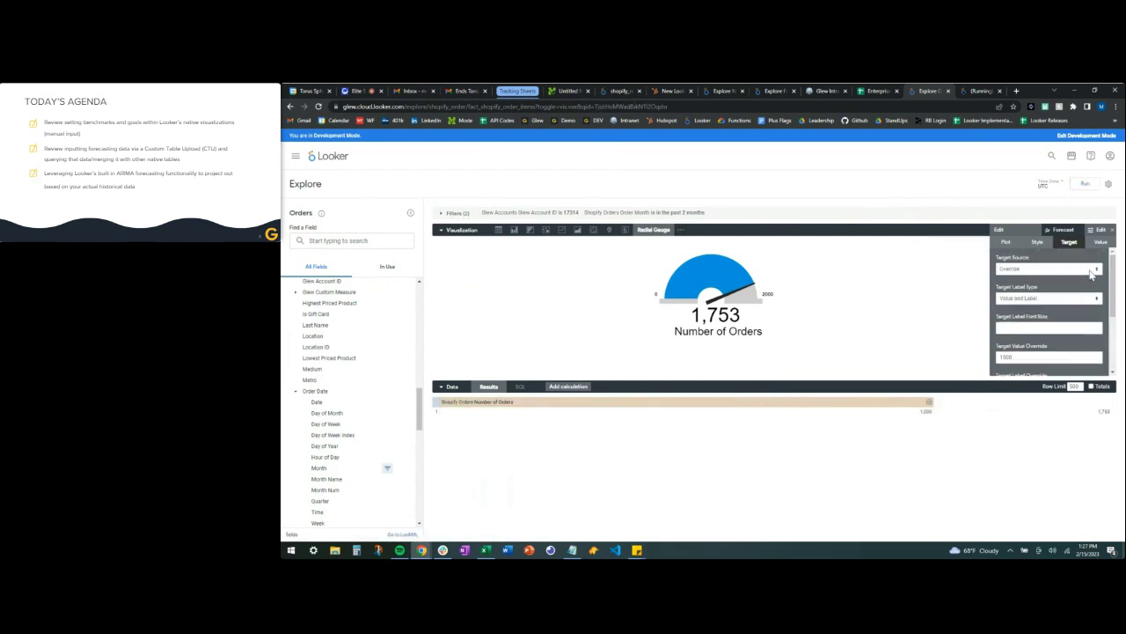
Set the radial gauge's Target Label Font Size to 12, keeping Override as the Target Source.
{"action": "left_click", "coordinate": [1037, 271]}
{"action": "left_click", "coordinate": [1037, 272]}
{"action": "left_click", "coordinate": [1030, 328]}
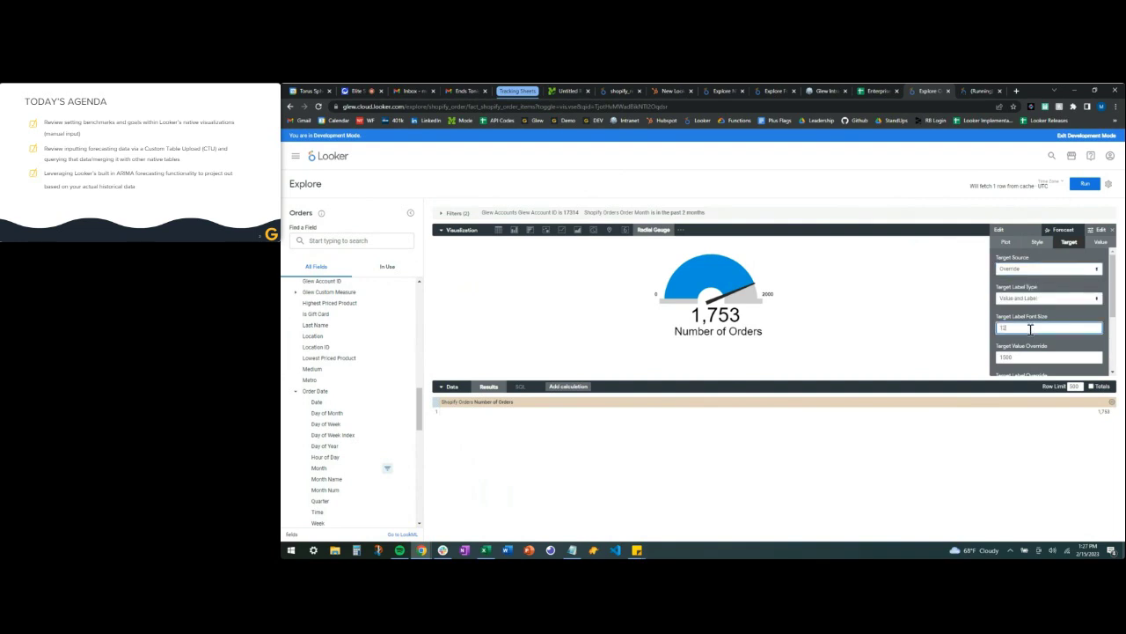
{"action": "left_click", "coordinate": [1053, 318]}
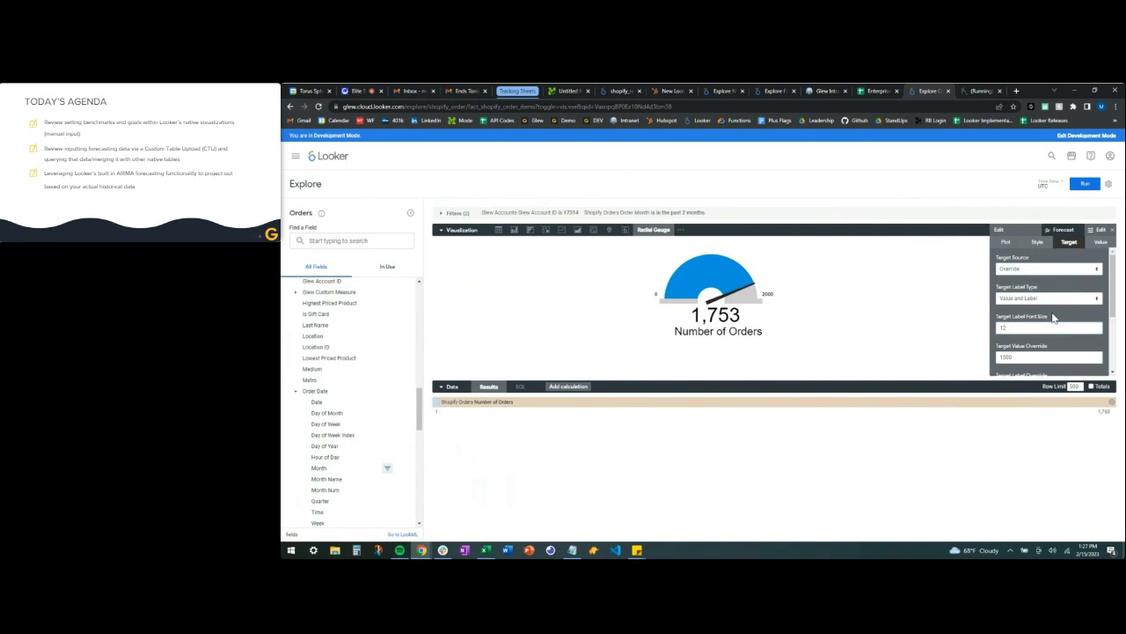
Change the Target Label Override to "Benchmark" and rerun the query.
{"action": "scroll", "coordinate": [1111, 275], "scroll_direction": "down", "scroll_amount": 3}
{"action": "left_click_drag", "start_coordinate": [1042, 322], "coordinate": [975, 322]}
{"action": "type", "text": "Benchmark"}
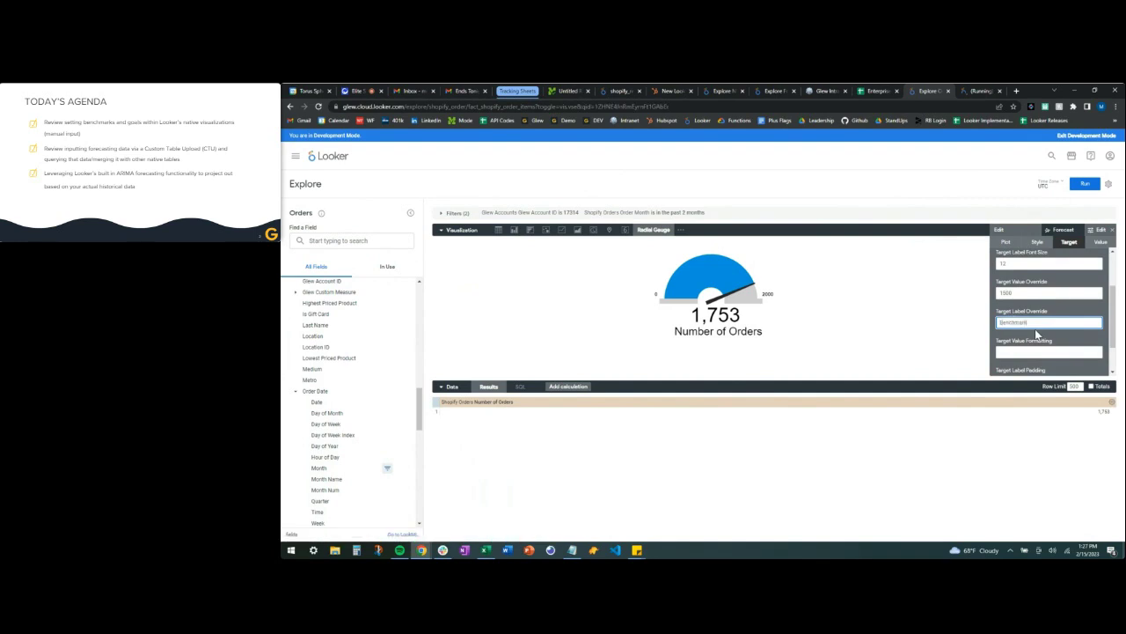
{"action": "scroll", "coordinate": [1061, 339], "scroll_direction": "down", "scroll_amount": 1}
{"action": "left_click", "coordinate": [1083, 185]}
{"action": "left_click", "coordinate": [1083, 185]}
{"action": "scroll", "coordinate": [1068, 274], "scroll_direction": "up", "scroll_amount": 3}
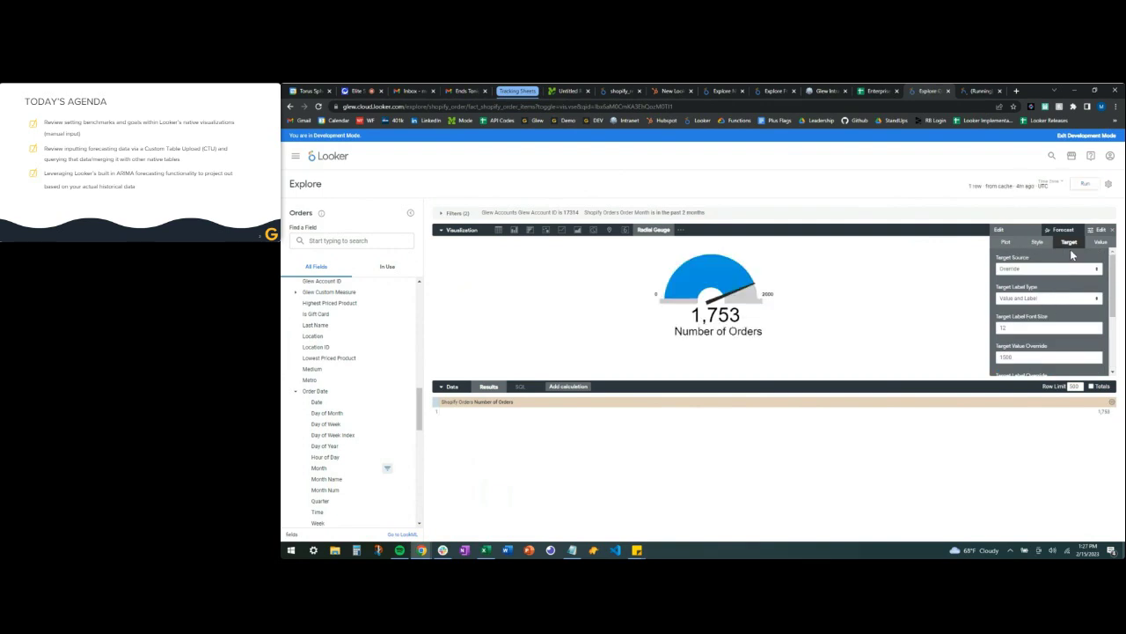
Examine the radial gauge's value label settings and recheck its target settings.
{"action": "left_click", "coordinate": [1099, 246]}
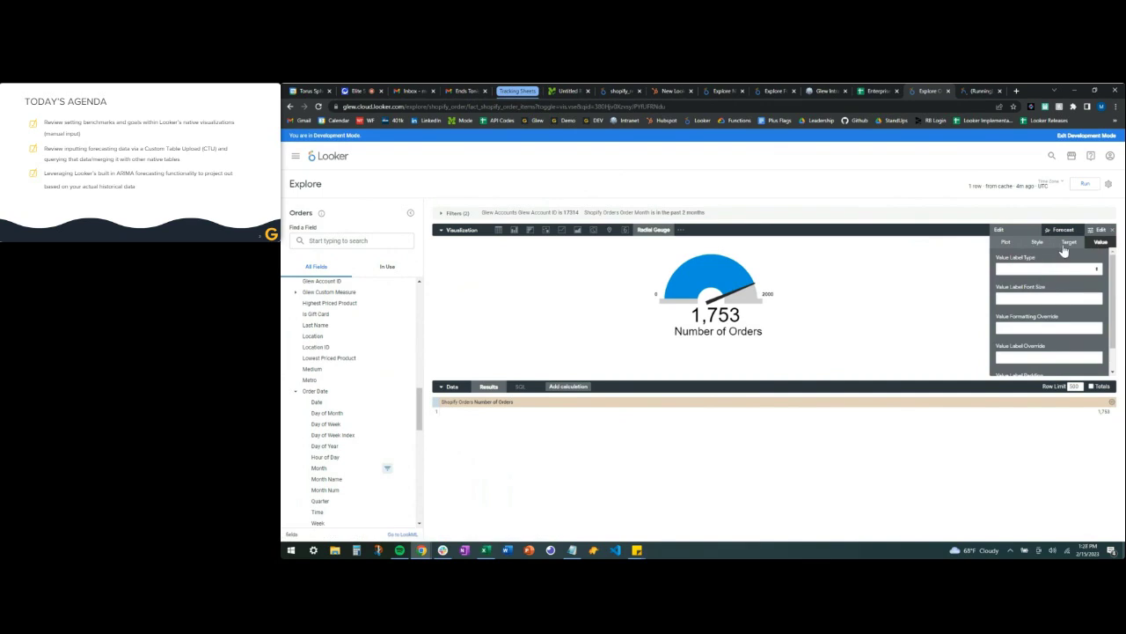
{"action": "left_click", "coordinate": [1067, 247]}
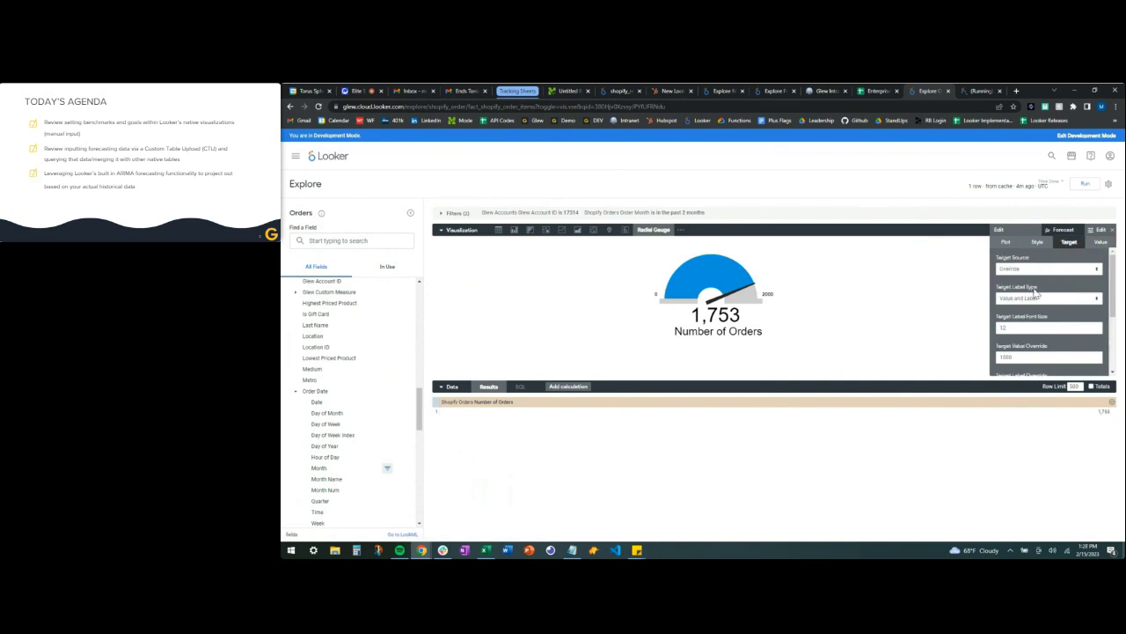
{"action": "scroll", "coordinate": [1034, 294], "scroll_direction": "down", "scroll_amount": 2}
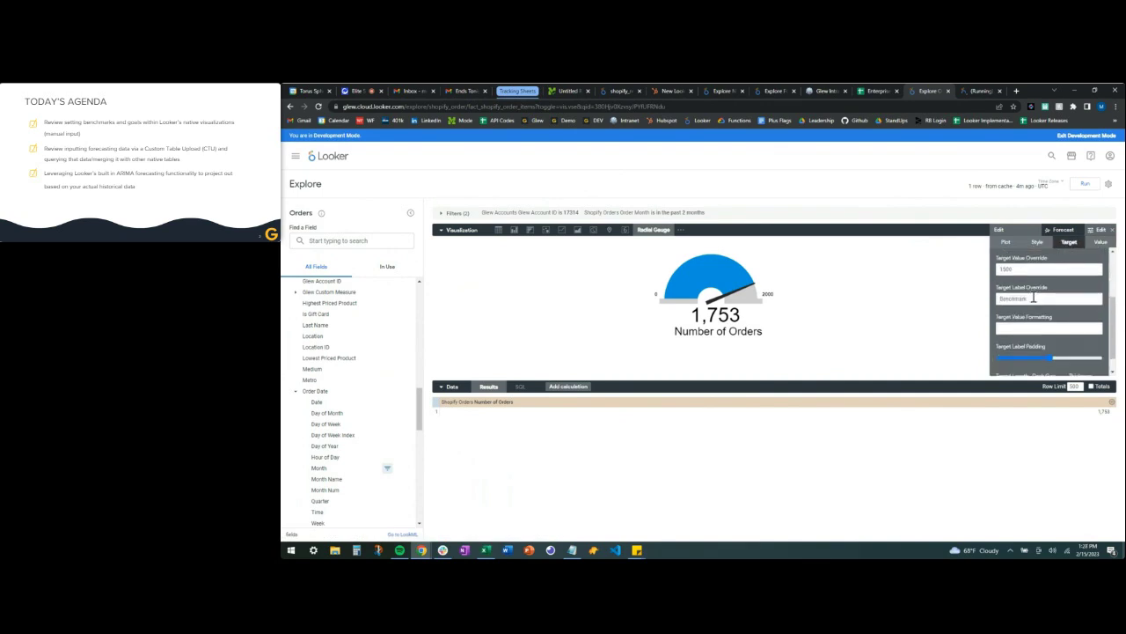
{"action": "scroll", "coordinate": [1035, 299], "scroll_direction": "down", "scroll_amount": 1}
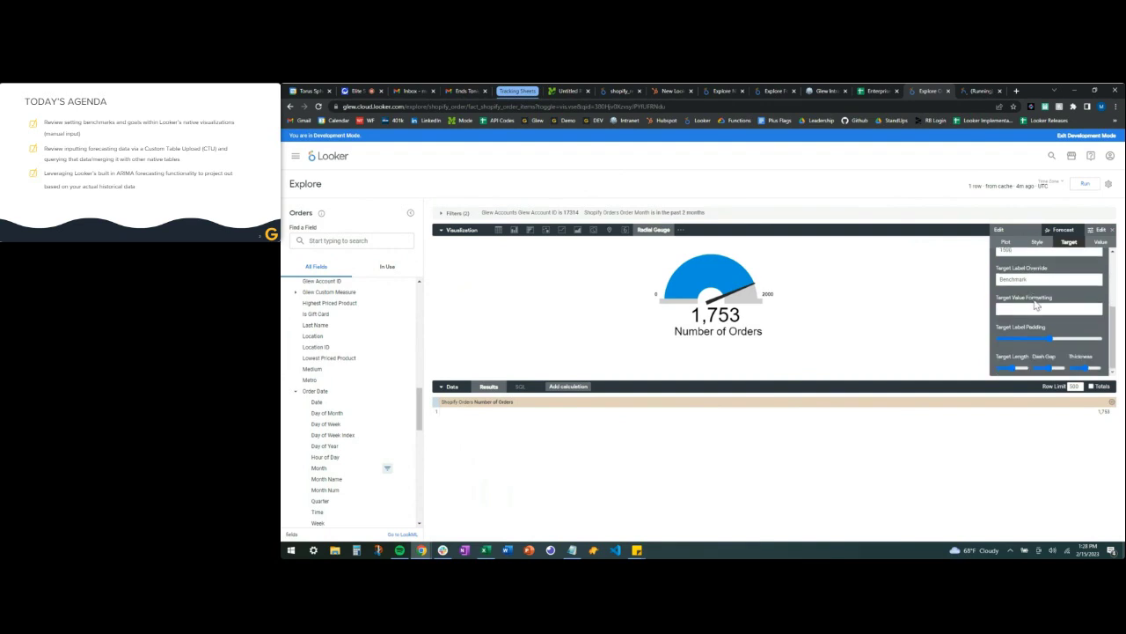
{"action": "scroll", "coordinate": [1036, 305], "scroll_direction": "up", "scroll_amount": 3}
Try First Measure as the radial gauge's Target Source, and return it to Override.
{"action": "left_click", "coordinate": [1030, 269]}
{"action": "left_click", "coordinate": [1032, 274]}
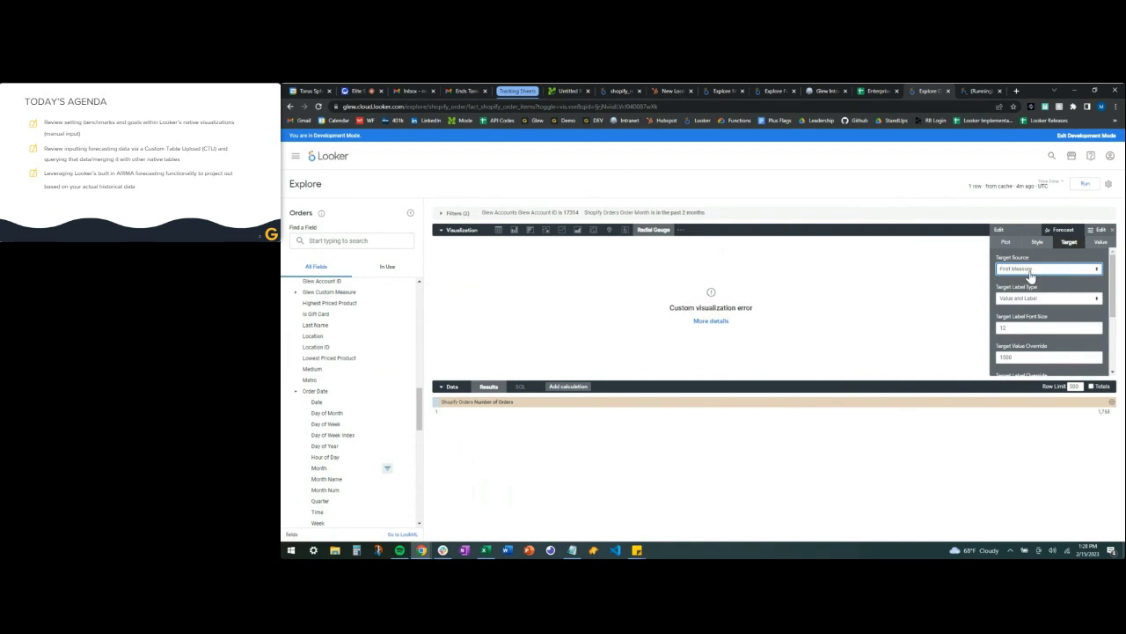
{"action": "left_click", "coordinate": [1030, 270]}
{"action": "left_click", "coordinate": [1035, 293]}
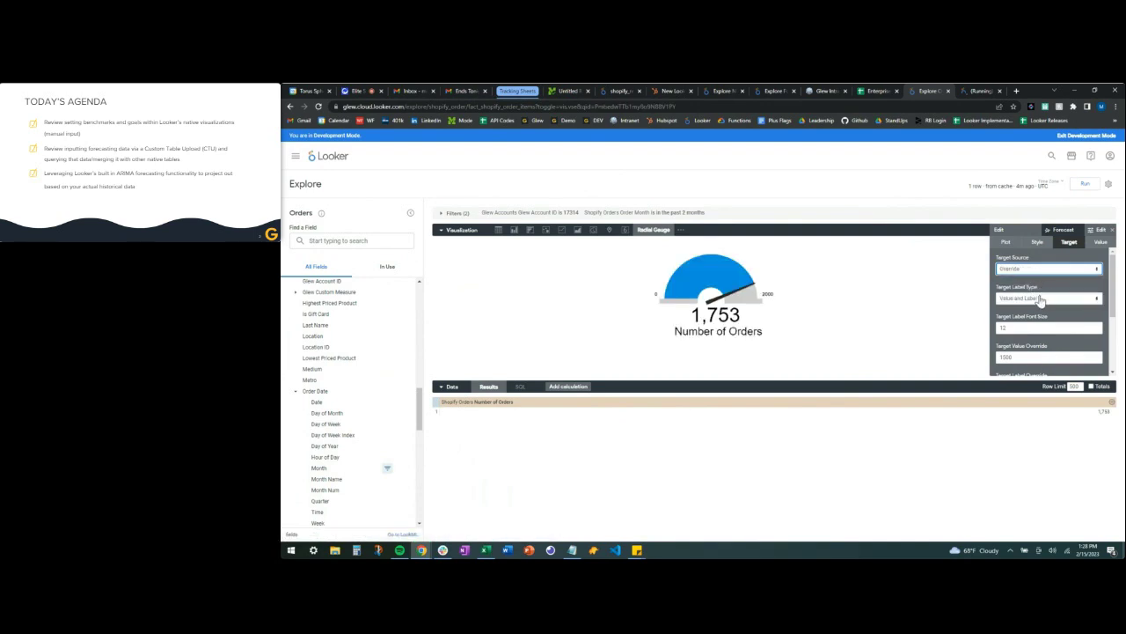
Review the gauge's Target Value Override and remaining target options, and switch to the Elite Studio webinar page.
{"action": "scroll", "coordinate": [1027, 308], "scroll_direction": "down", "scroll_amount": 1}
{"action": "left_click", "coordinate": [1018, 313]}
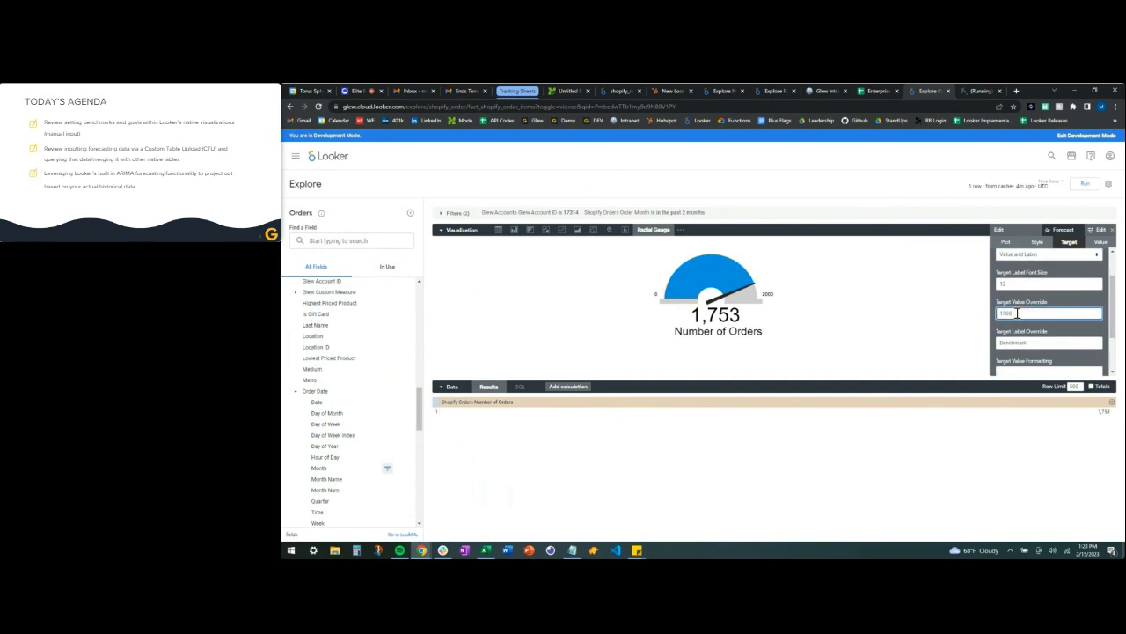
{"action": "scroll", "coordinate": [1017, 313], "scroll_direction": "down", "scroll_amount": 2}
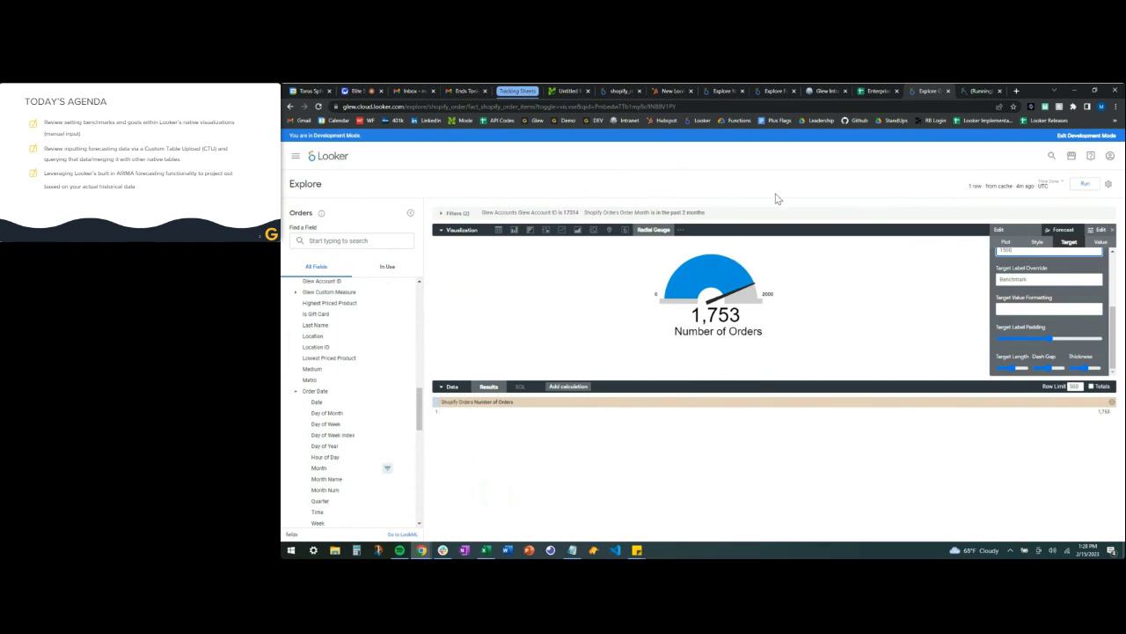
{"action": "left_click", "coordinate": [355, 93]}
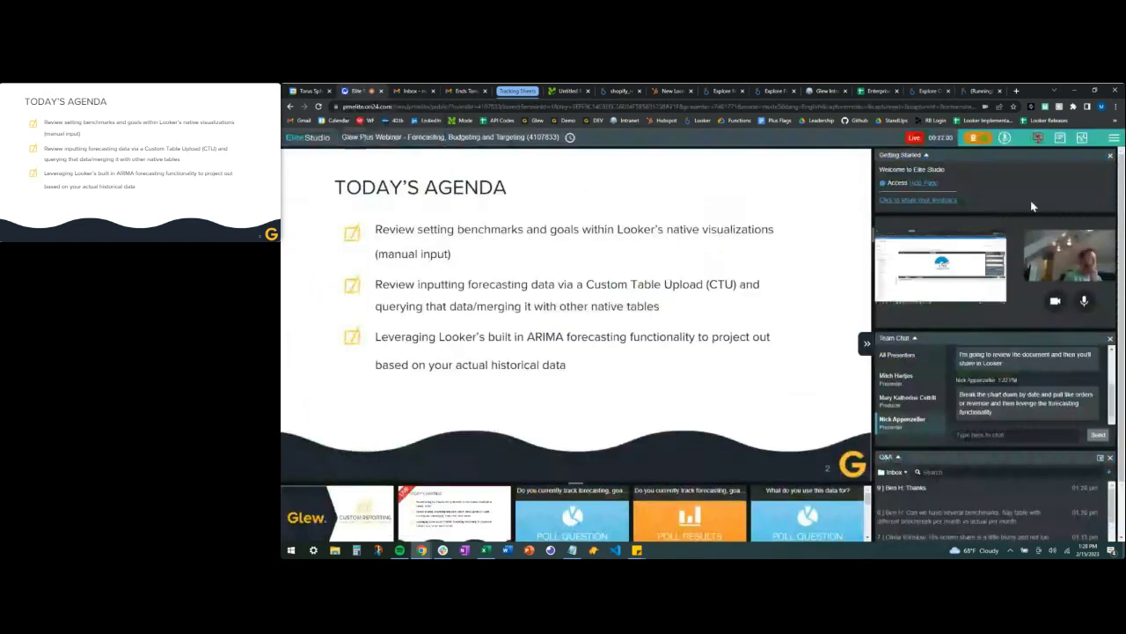
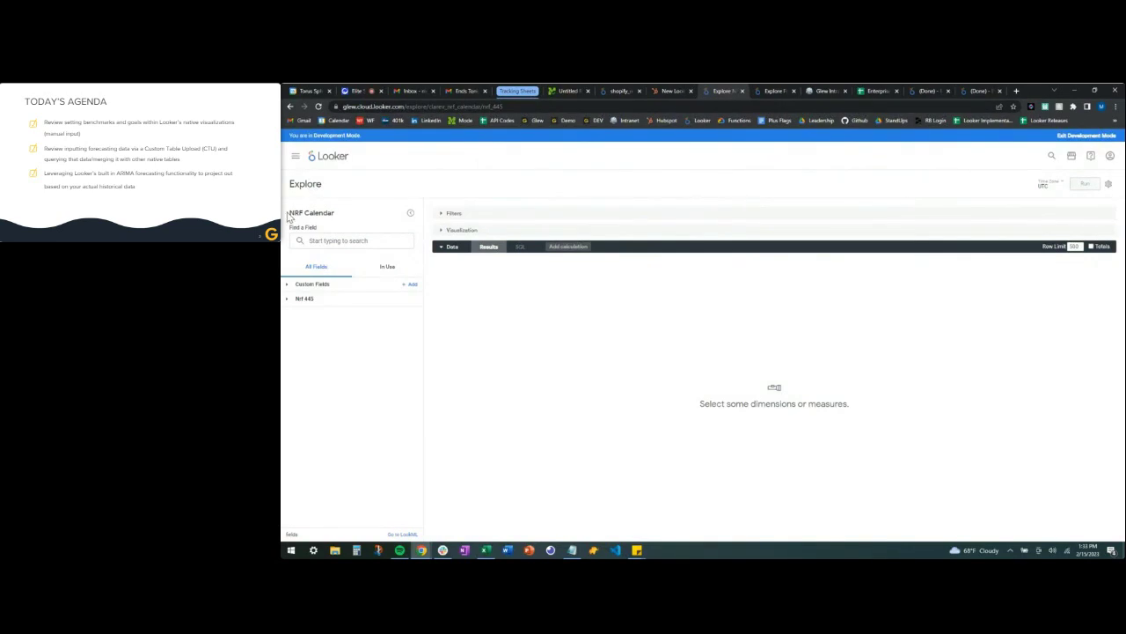
Build an NRF Calendar query from the Nrf 445 view with the fields Date, Mo, Mo Num, Yr and Count.
{"action": "left_click_drag", "start_coordinate": [290, 212], "coordinate": [340, 216]}
{"action": "left_click", "coordinate": [341, 216]}
{"action": "left_click", "coordinate": [289, 301]}
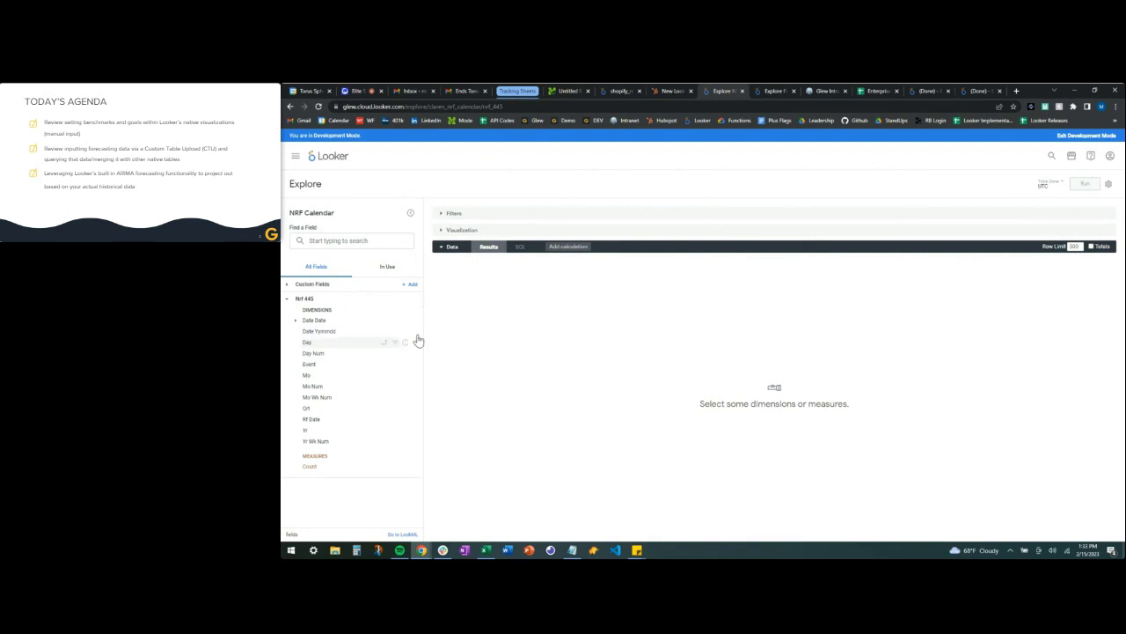
{"action": "left_click", "coordinate": [295, 323]}
{"action": "left_click", "coordinate": [331, 332]}
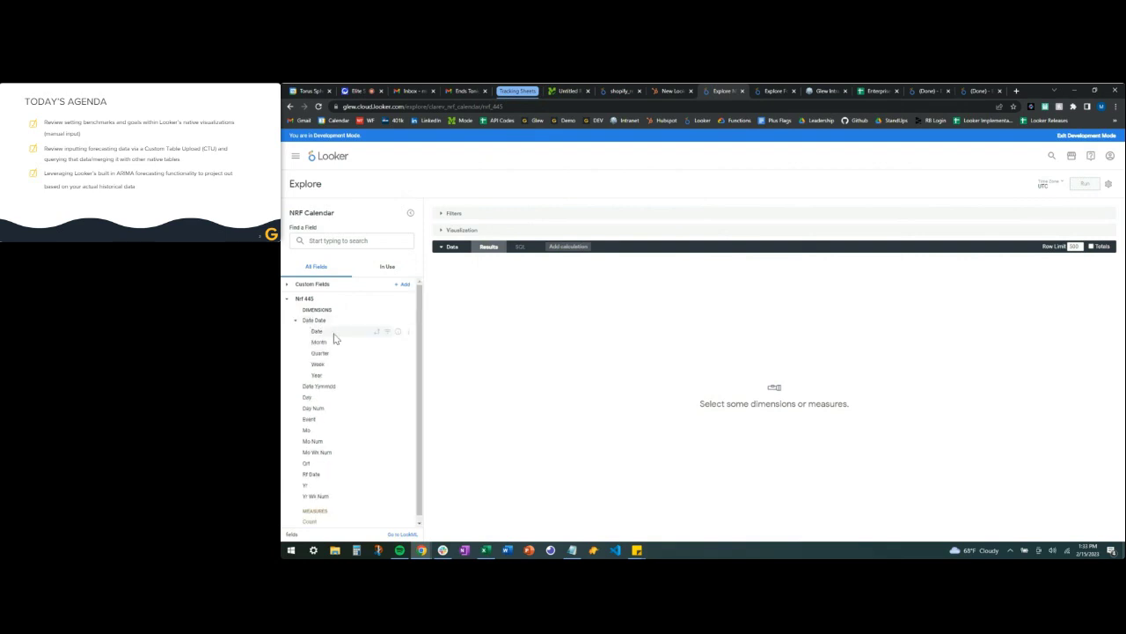
{"action": "left_click", "coordinate": [324, 431]}
{"action": "left_click", "coordinate": [329, 442]}
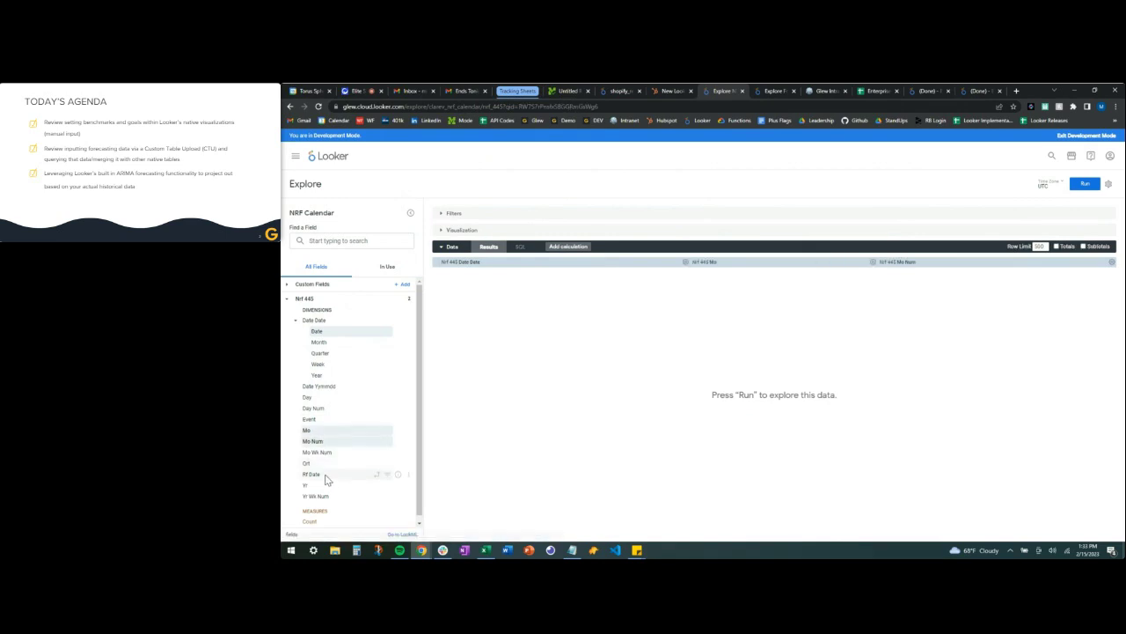
{"action": "left_click", "coordinate": [326, 486]}
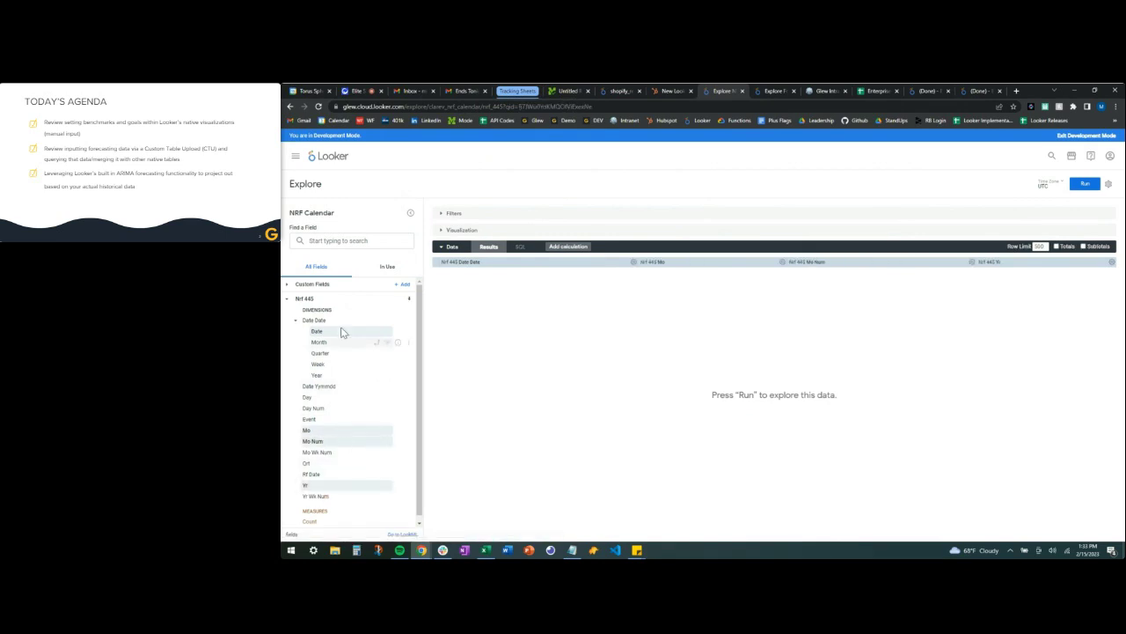
{"action": "left_click", "coordinate": [340, 521]}
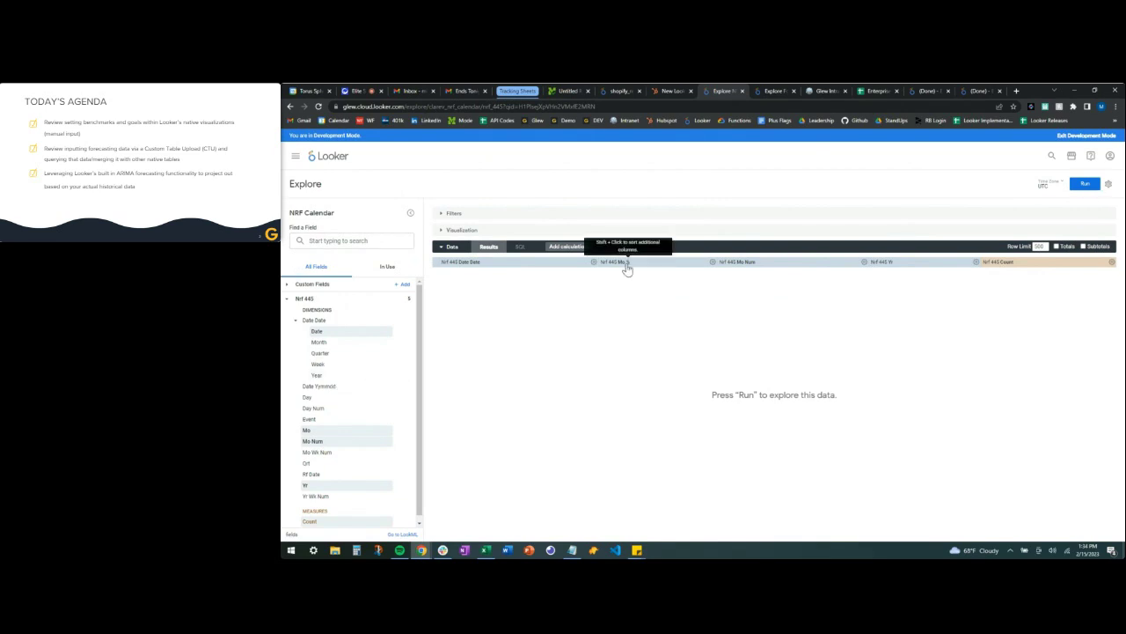
Switch to the Forecast Explore and examine the January and February 2022 order forecasts by product area.
{"action": "left_click", "coordinate": [773, 91]}
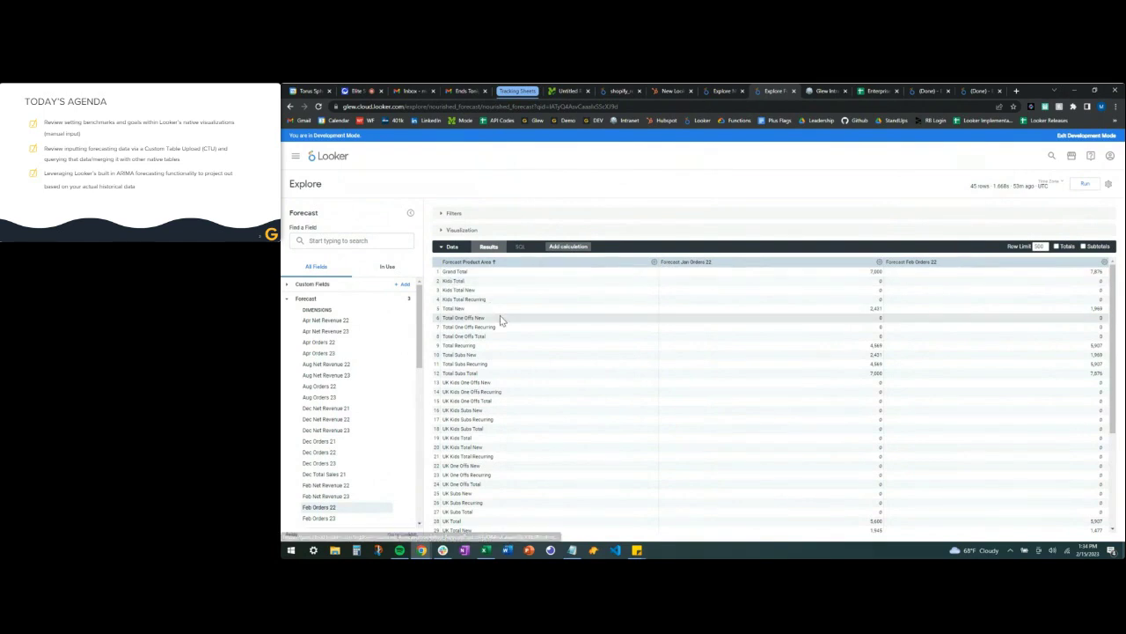
{"action": "scroll", "coordinate": [514, 444], "scroll_direction": "down", "scroll_amount": 1}
{"action": "scroll", "coordinate": [512, 436], "scroll_direction": "down", "scroll_amount": 1}
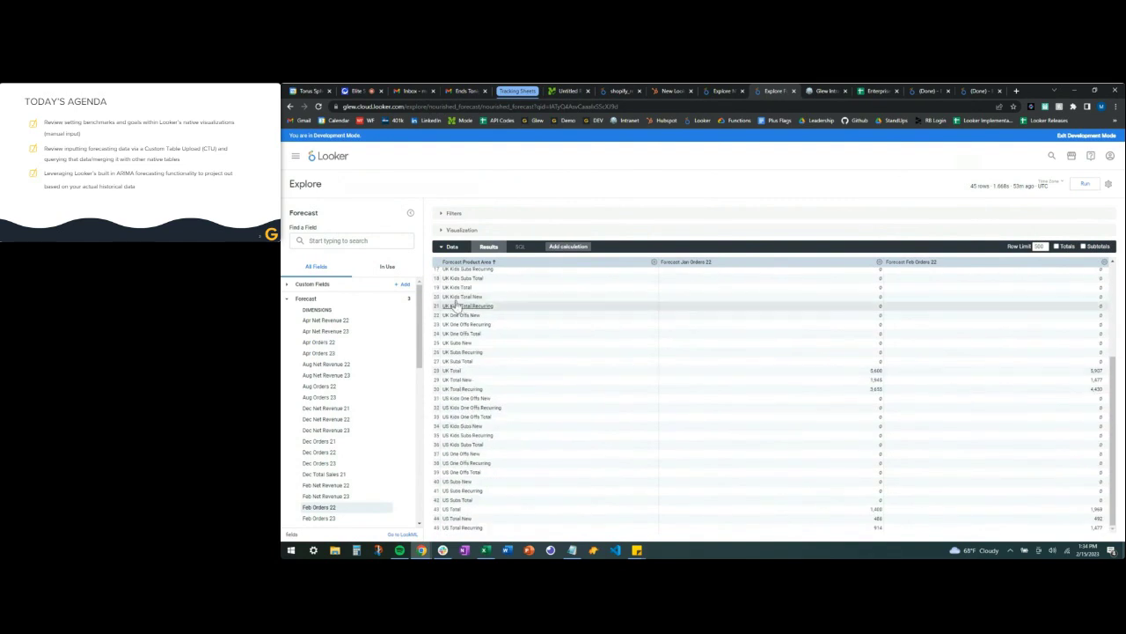
Compare the grand totals with the UK and US totals in the January and February 2022 order forecast.
{"action": "scroll", "coordinate": [472, 461], "scroll_direction": "up", "scroll_amount": 2}
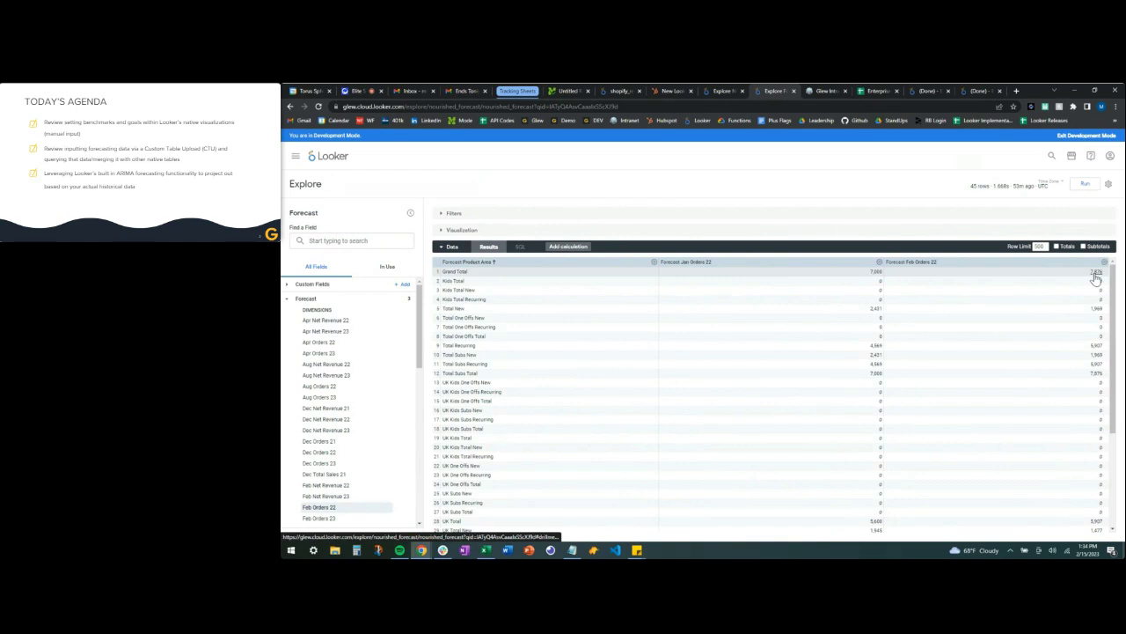
{"action": "scroll", "coordinate": [908, 392], "scroll_direction": "down", "scroll_amount": 3}
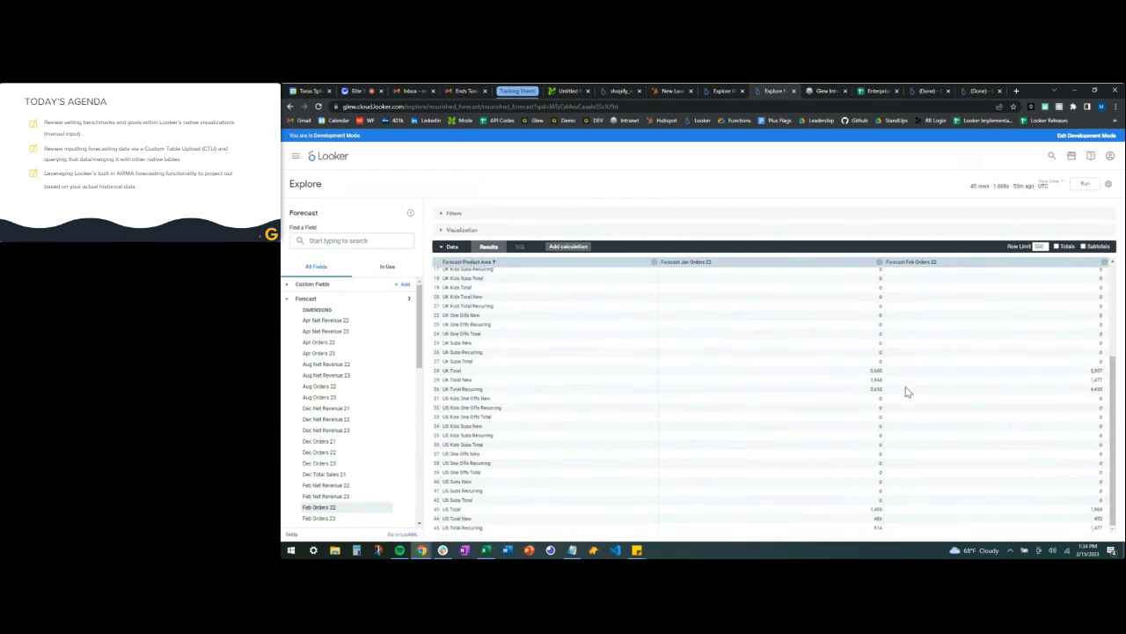
{"action": "scroll", "coordinate": [908, 391], "scroll_direction": "up", "scroll_amount": 3}
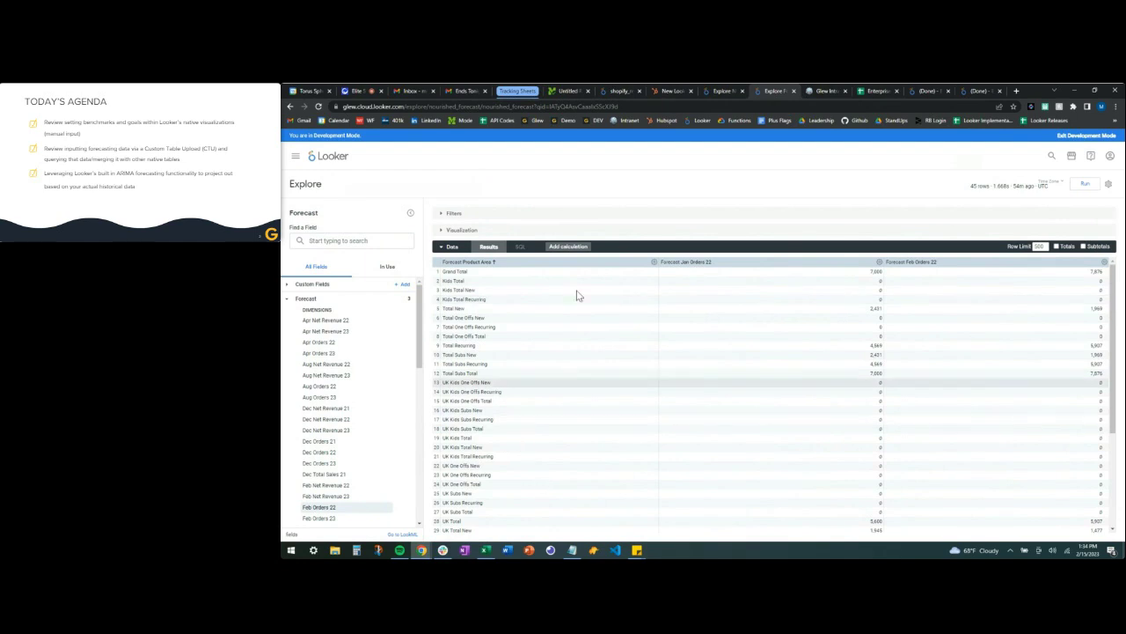
Locate the Merge results option, and view the example Merged Results screenshot that joins Orders and Forecast by date.
{"action": "left_click", "coordinate": [1109, 184]}
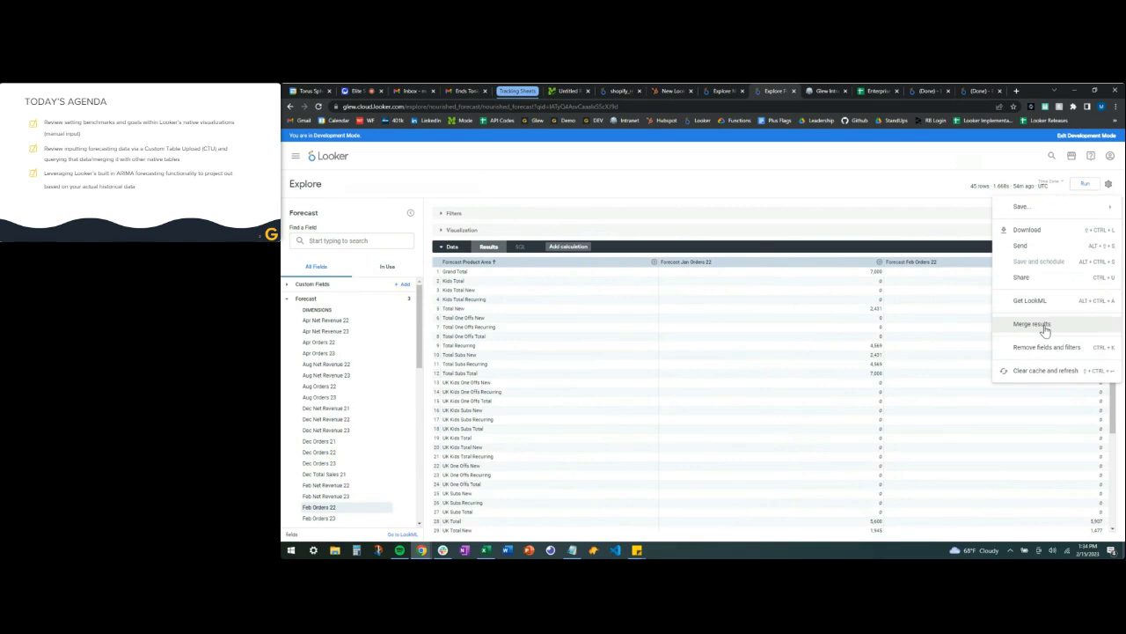
{"action": "left_click", "coordinate": [753, 167]}
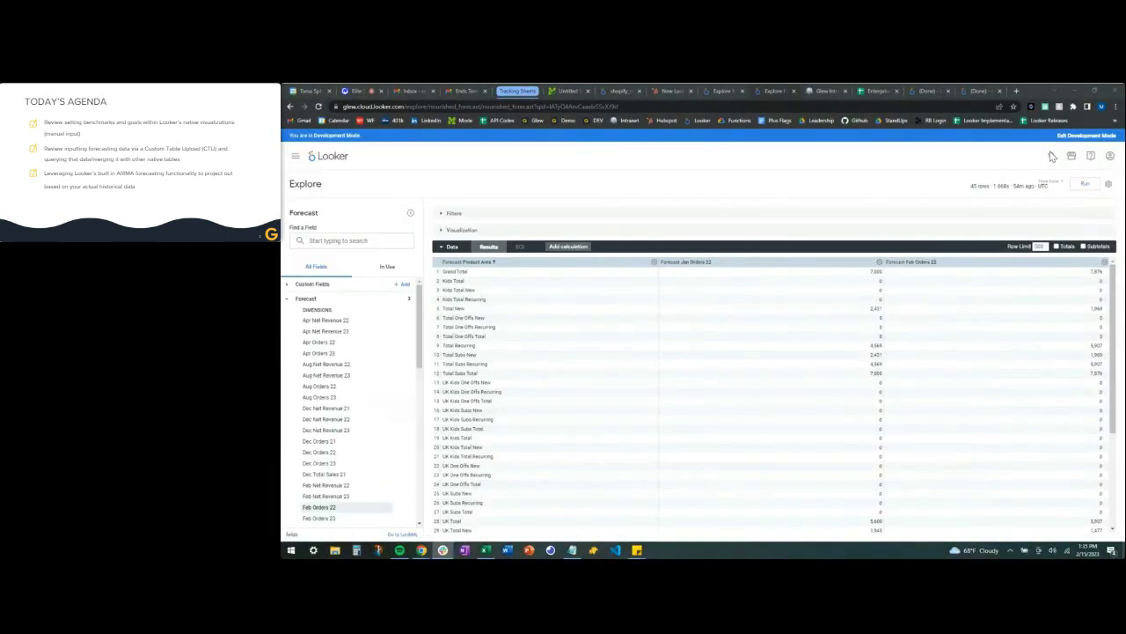
{"action": "key", "text": "alt+Tab"}
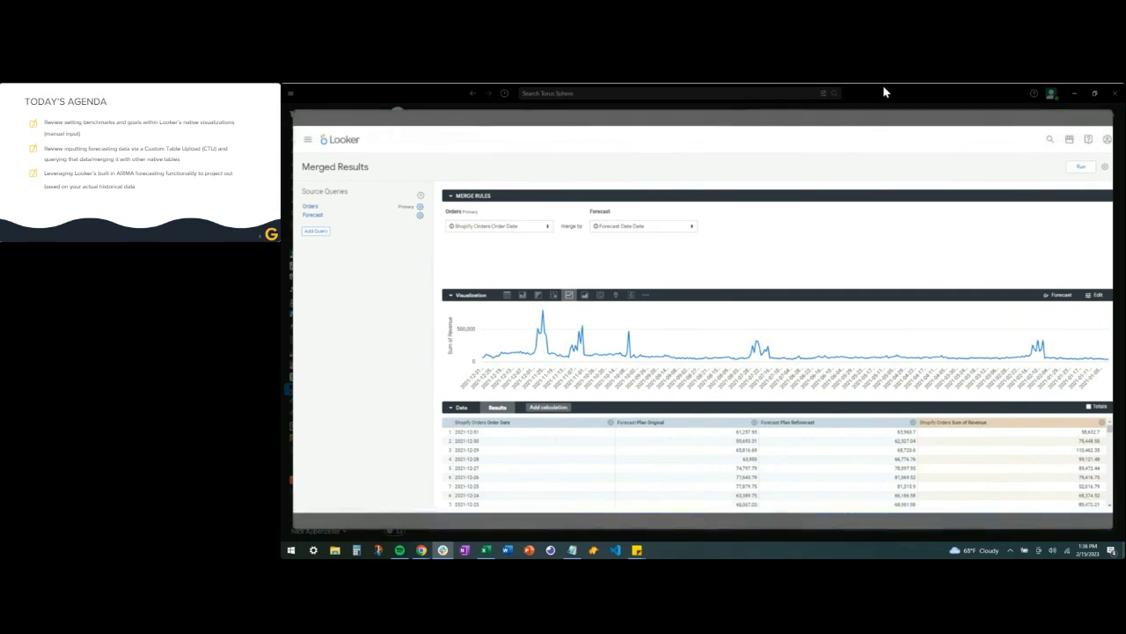
{"action": "left_click", "coordinate": [1074, 93]}
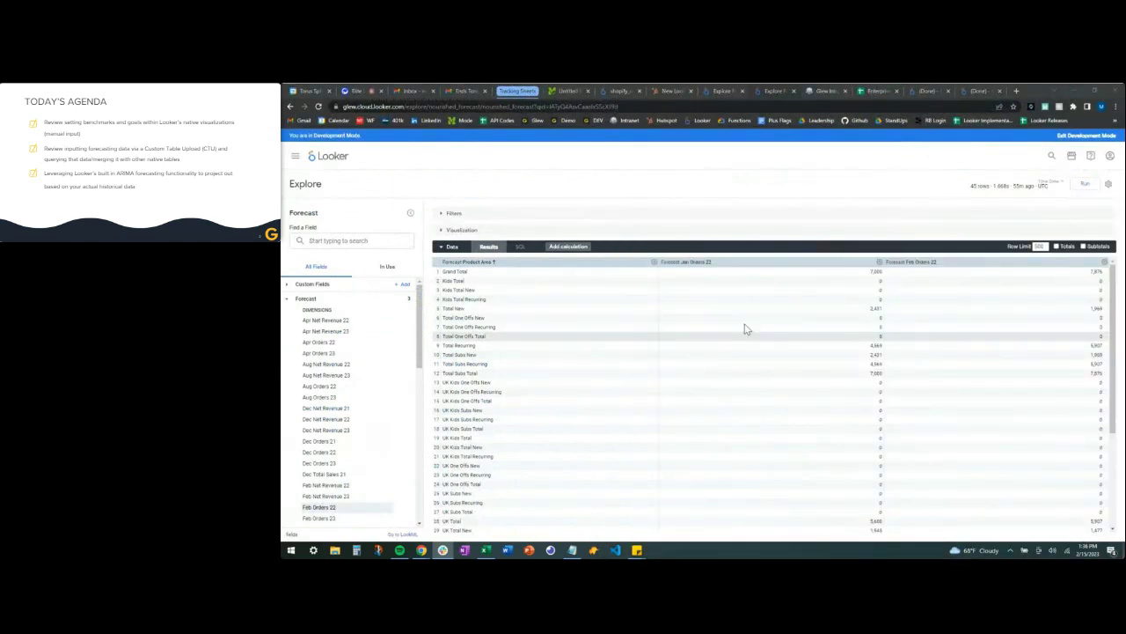
In the Number of Orders radial gauge, set the Target Value Override to 200 and the Target Label Override to Benchmark.
{"action": "mouse_move", "coordinate": [923, 97]}
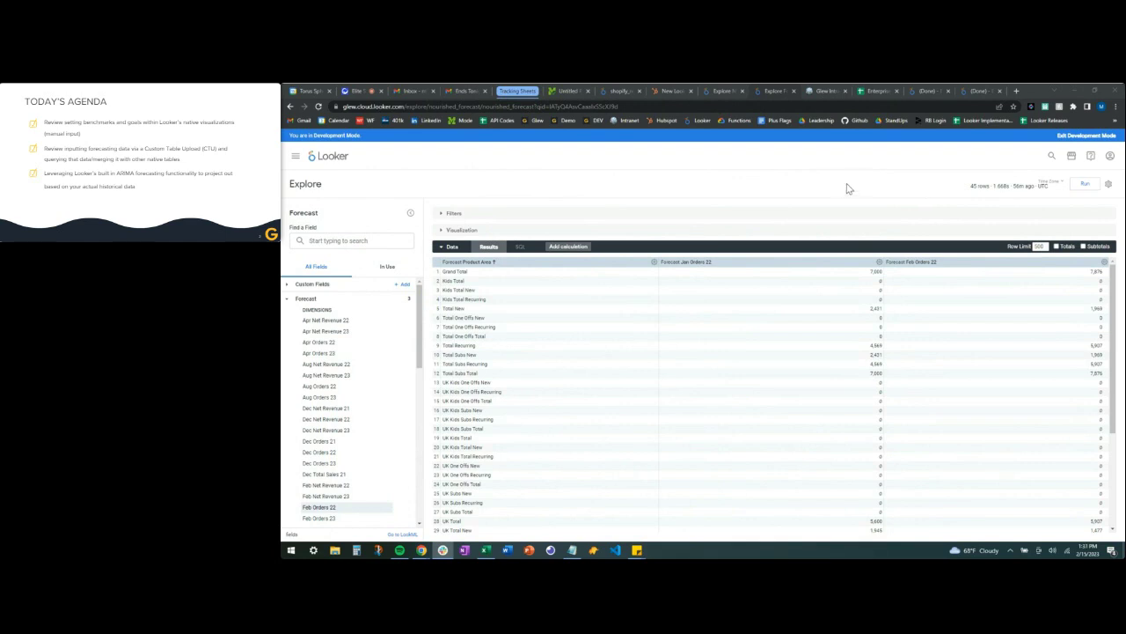
{"action": "left_click", "coordinate": [921, 90]}
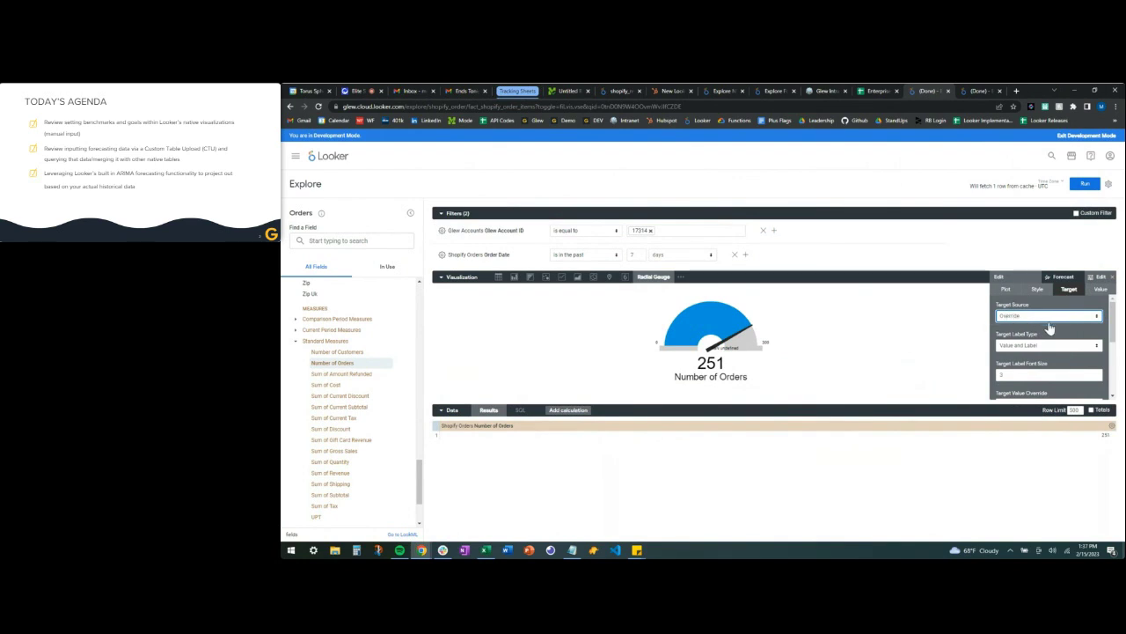
{"action": "scroll", "coordinate": [1047, 326], "scroll_direction": "down", "scroll_amount": 3}
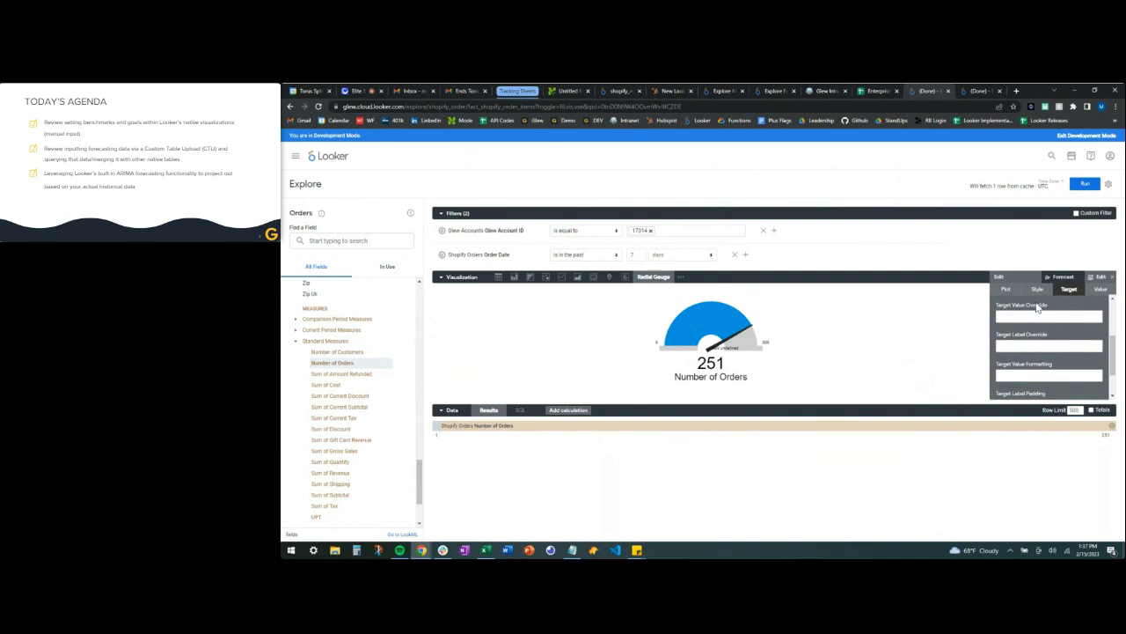
{"action": "left_click", "coordinate": [1025, 315]}
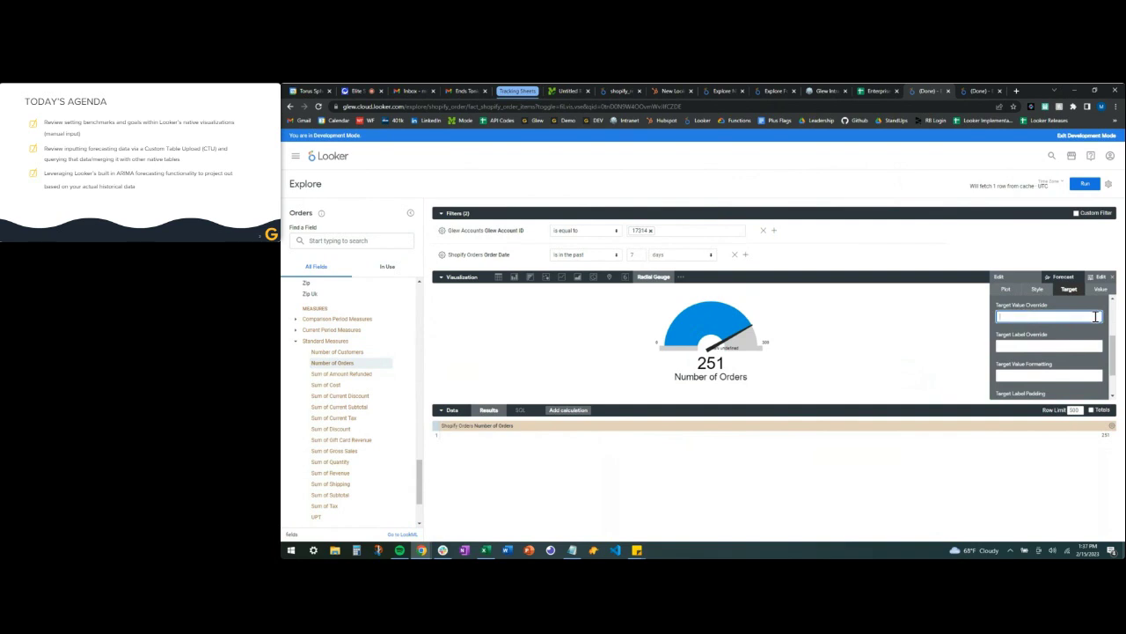
{"action": "type", "text": "2"}
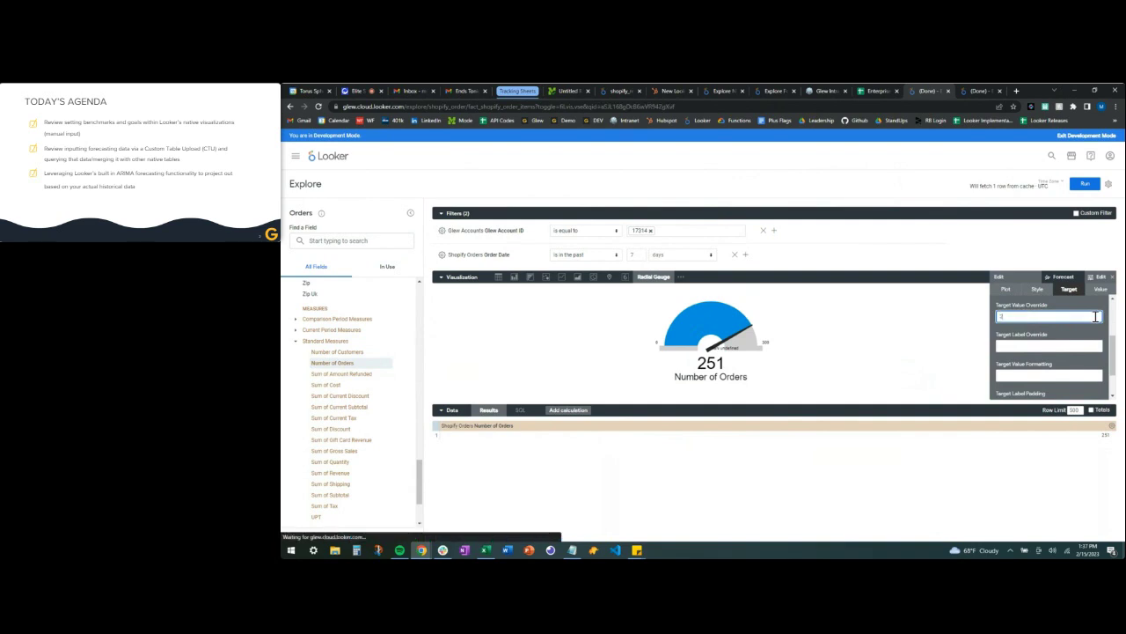
{"action": "type", "text": "00"}
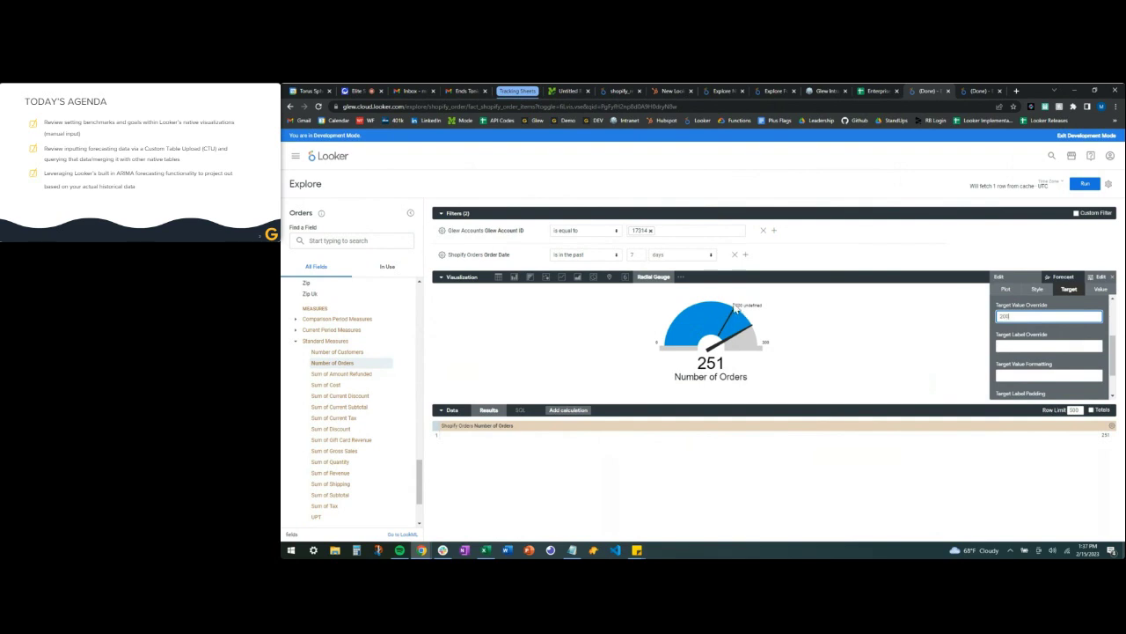
{"action": "left_click", "coordinate": [1027, 348]}
{"action": "type", "text": "Benchmark"}
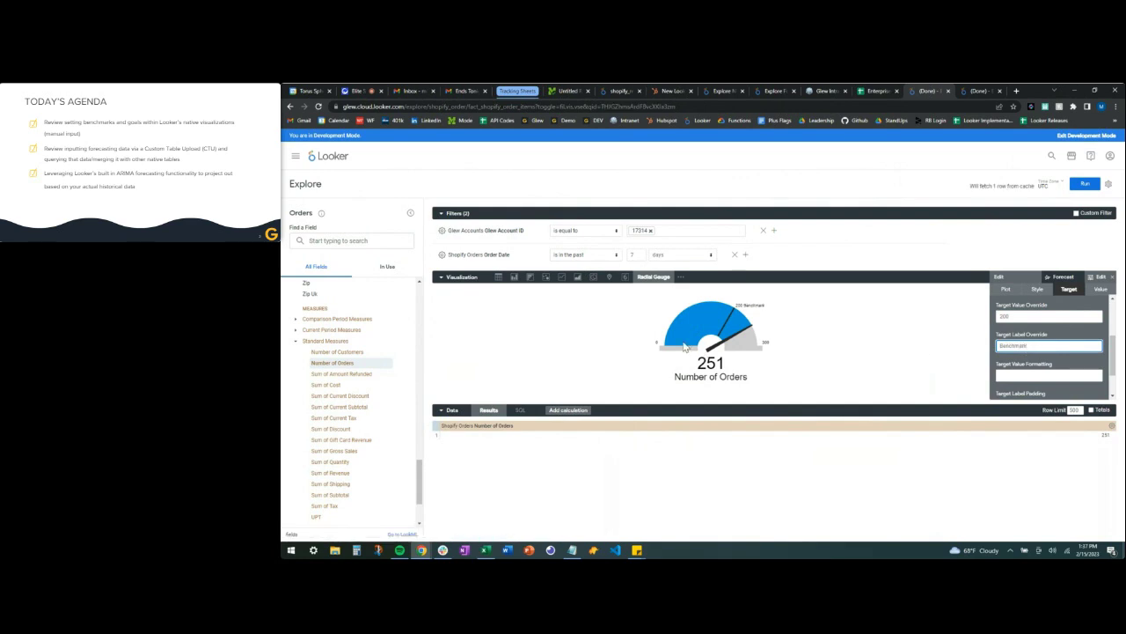
{"action": "scroll", "coordinate": [1082, 323], "scroll_direction": "down", "scroll_amount": 2}
{"action": "scroll", "coordinate": [1066, 350], "scroll_direction": "up", "scroll_amount": 3}
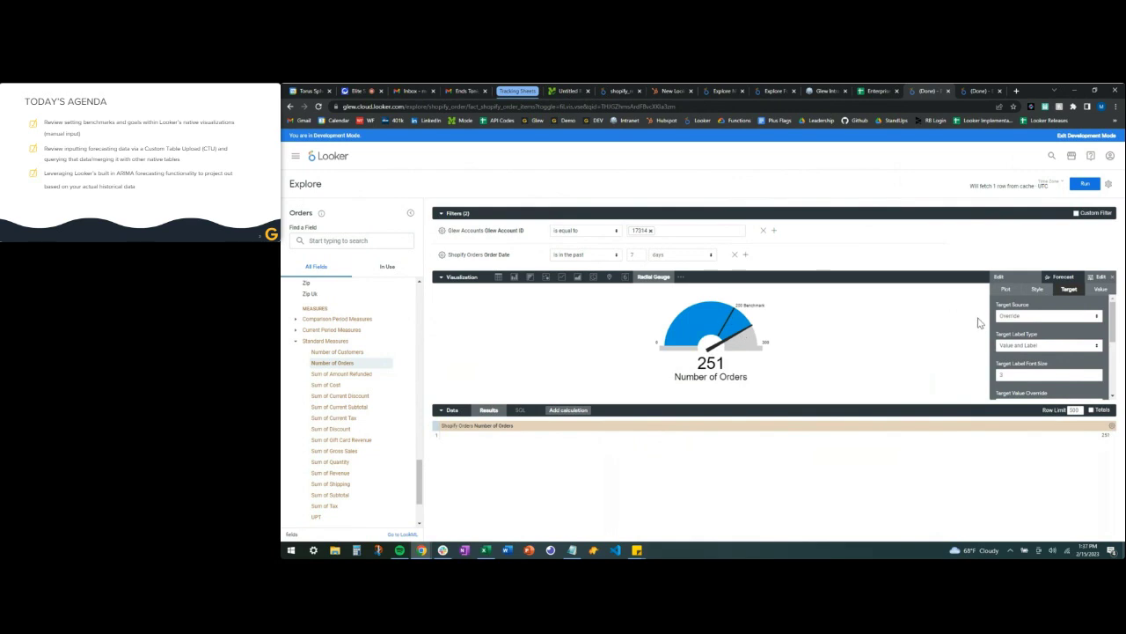
Switch to the daily Sum of Revenue query, examine its actual and forecasted rows, and expand its line chart.
{"action": "left_click", "coordinate": [977, 91]}
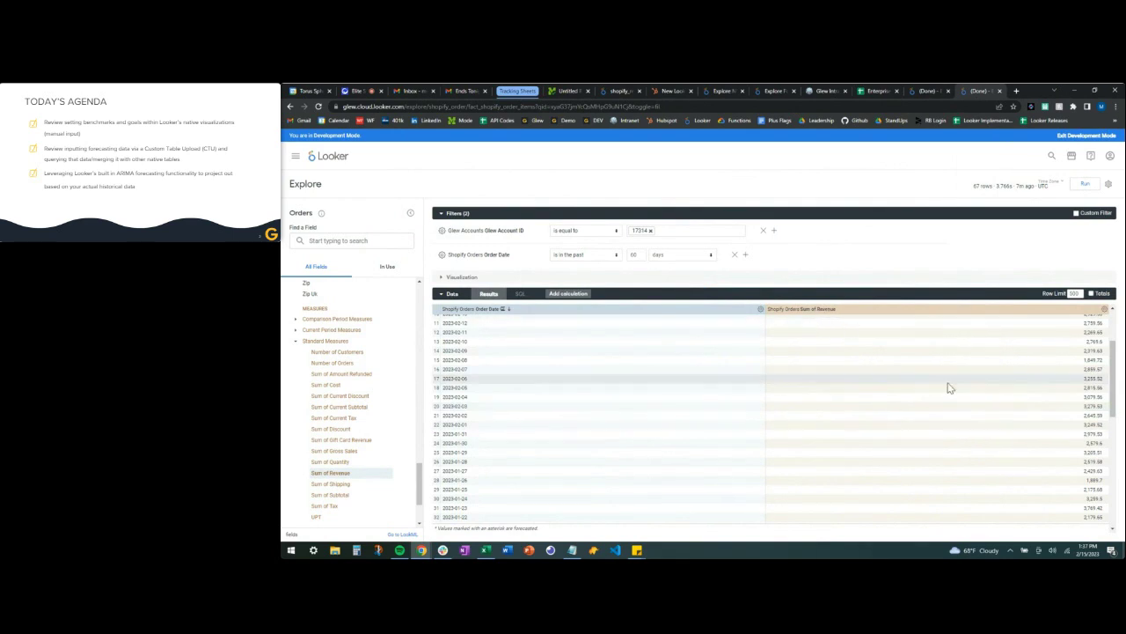
{"action": "scroll", "coordinate": [949, 388], "scroll_direction": "up", "scroll_amount": 1}
{"action": "scroll", "coordinate": [948, 388], "scroll_direction": "down", "scroll_amount": 1}
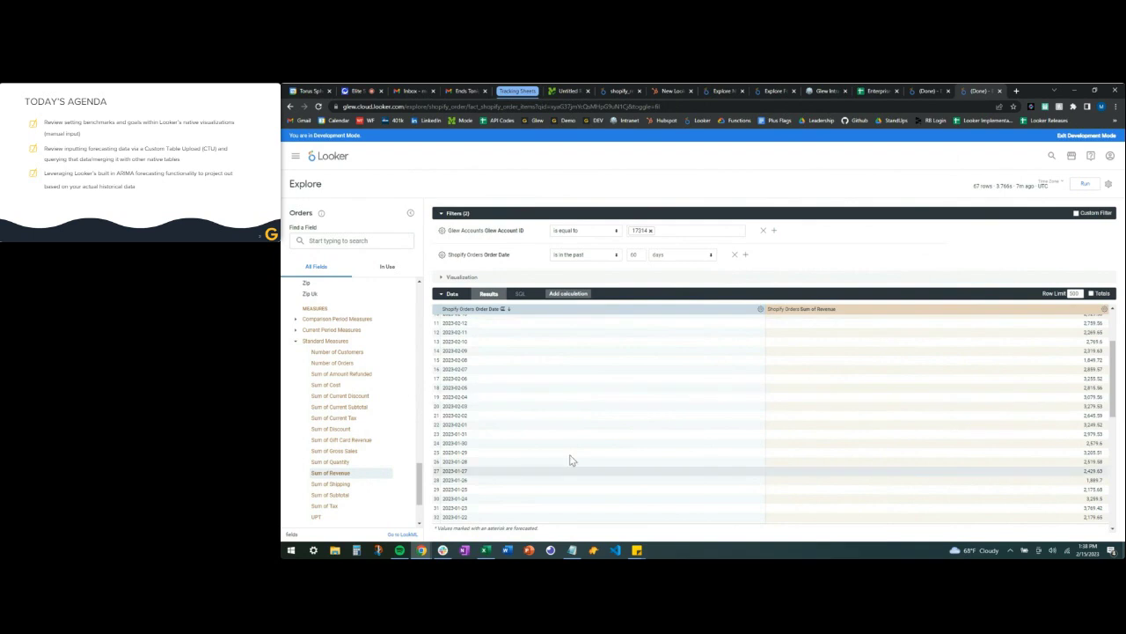
{"action": "scroll", "coordinate": [569, 433], "scroll_direction": "down", "scroll_amount": 3}
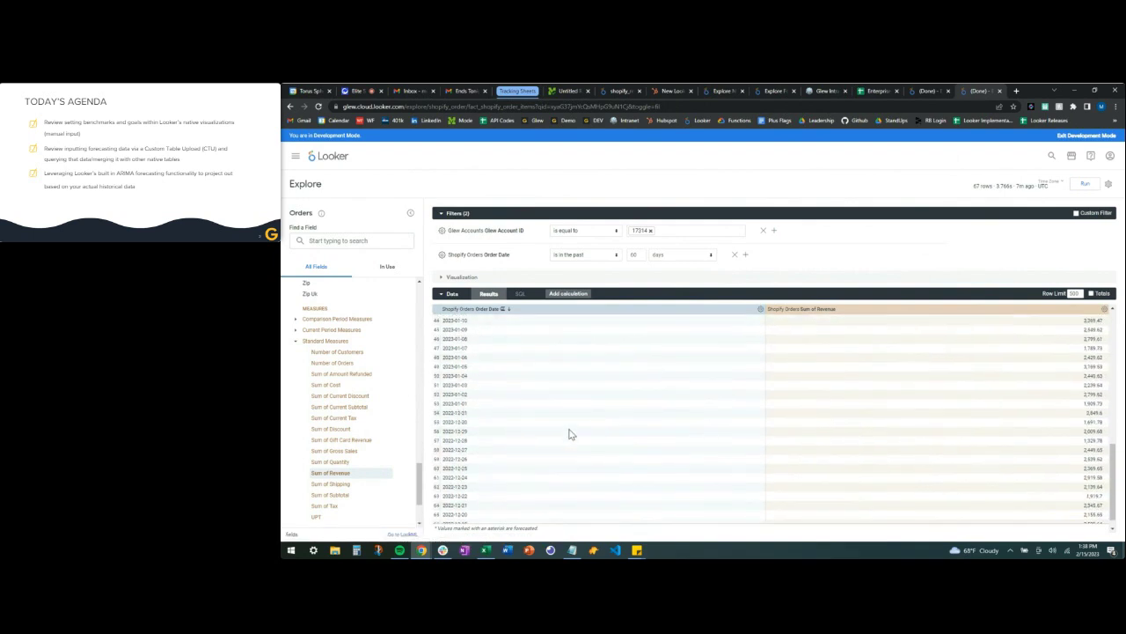
{"action": "scroll", "coordinate": [568, 432], "scroll_direction": "up", "scroll_amount": 5}
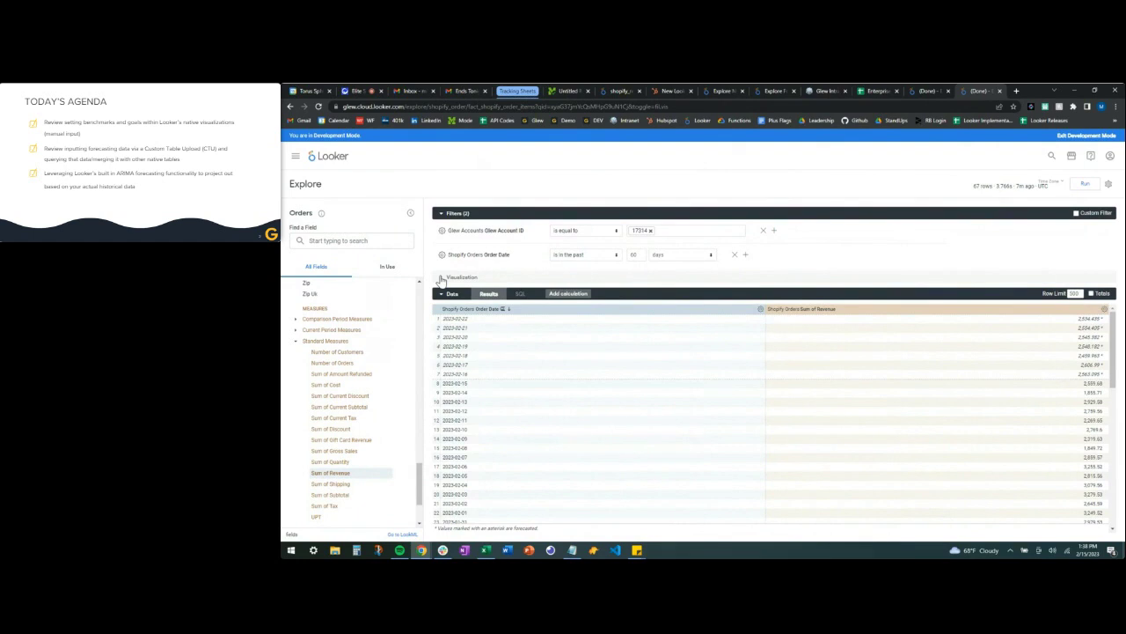
{"action": "left_click", "coordinate": [441, 279]}
{"action": "mouse_move", "coordinate": [1032, 340]}
{"action": "mouse_move", "coordinate": [476, 339]}
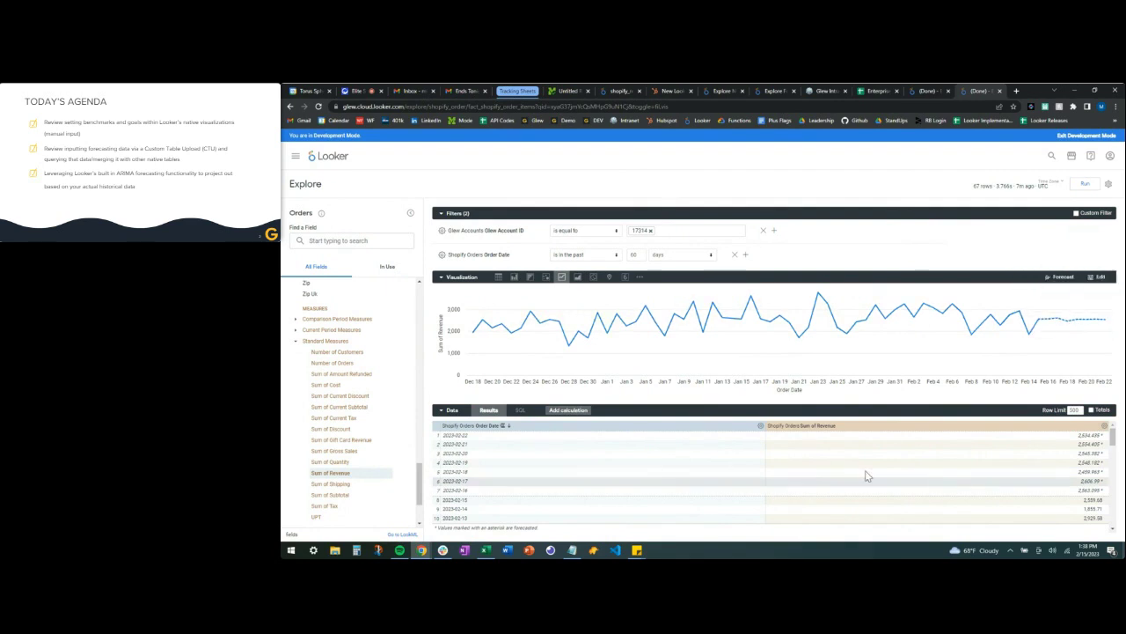
Set the Sum of Revenue forecast length to 10 days and run the query.
{"action": "left_click", "coordinate": [1058, 279]}
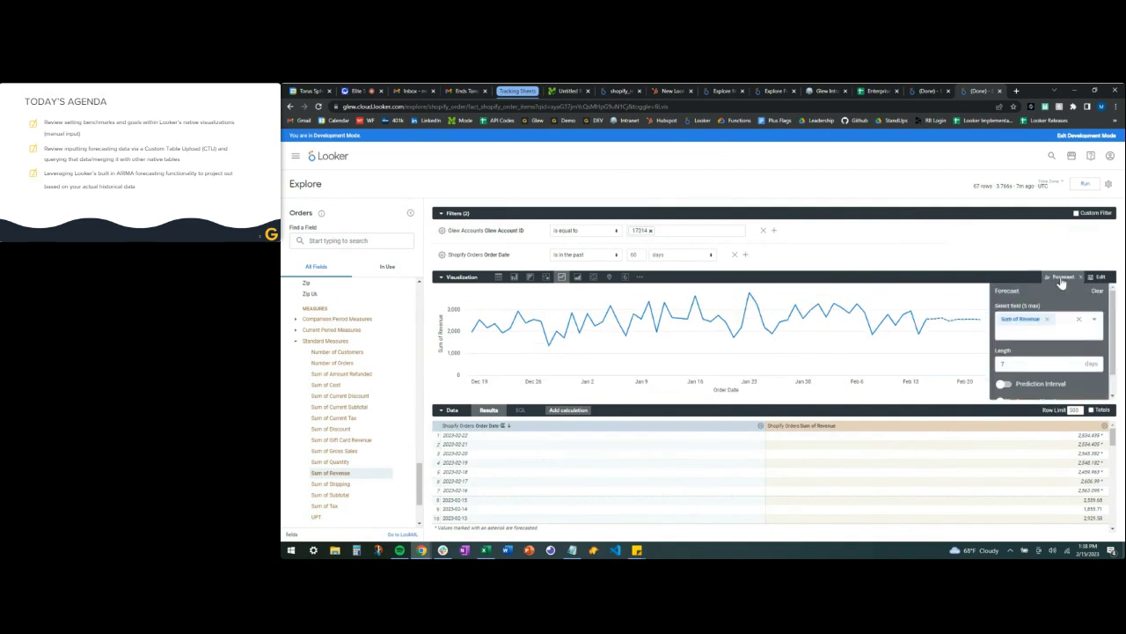
{"action": "left_click", "coordinate": [1031, 332]}
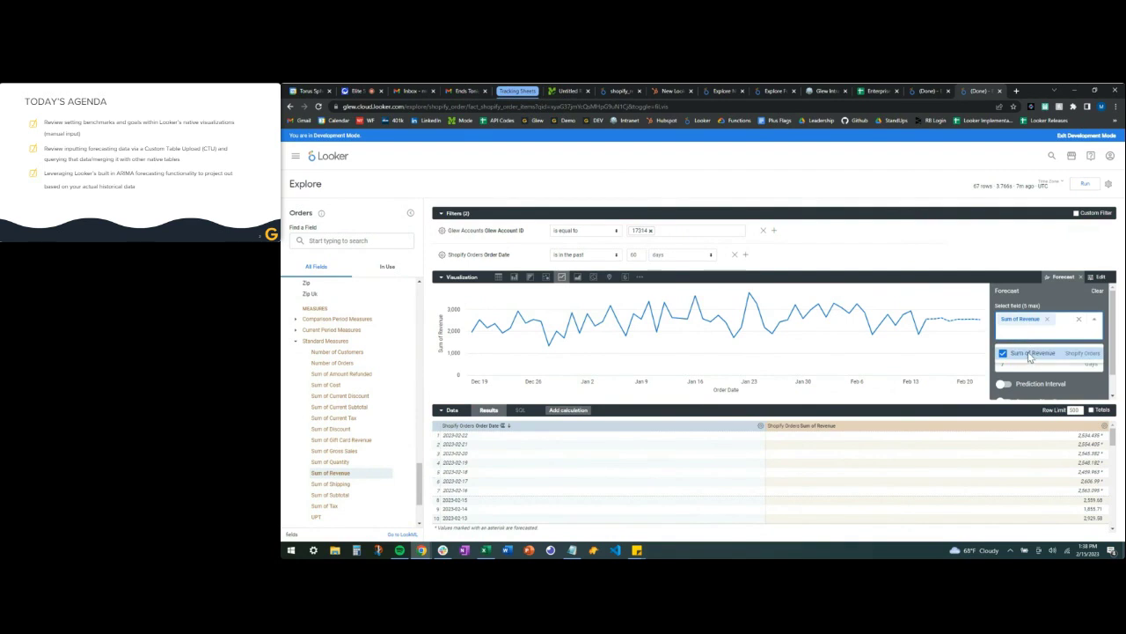
{"action": "left_click", "coordinate": [1058, 302]}
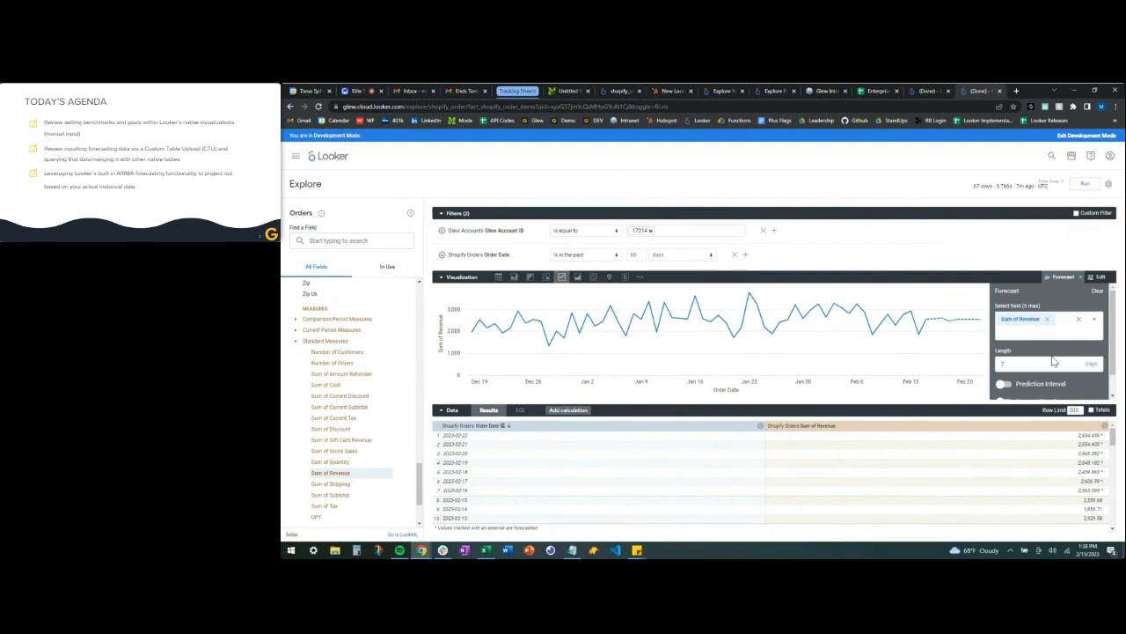
{"action": "scroll", "coordinate": [1055, 362], "scroll_direction": "down", "scroll_amount": 1}
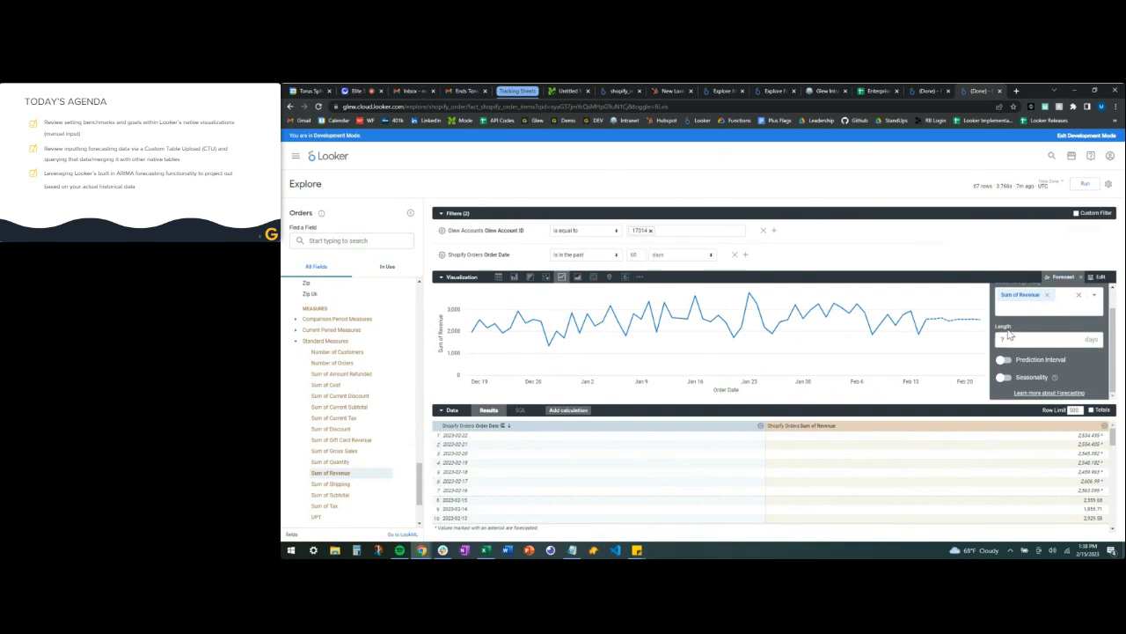
{"action": "left_click", "coordinate": [1008, 338]}
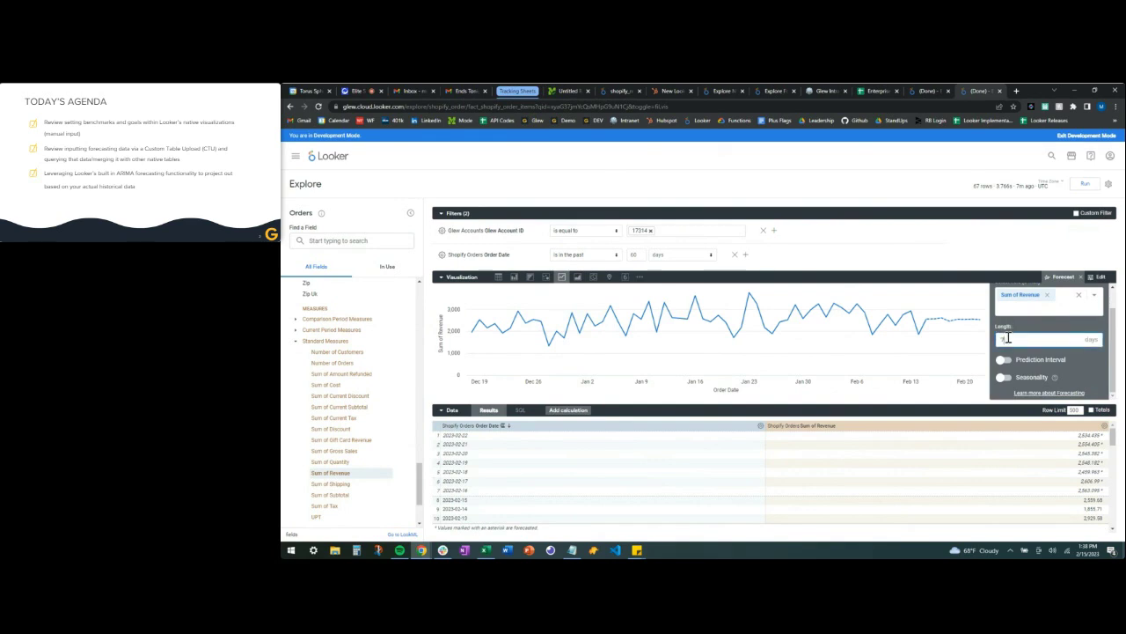
{"action": "type", "text": "10"}
{"action": "left_click", "coordinate": [1086, 184]}
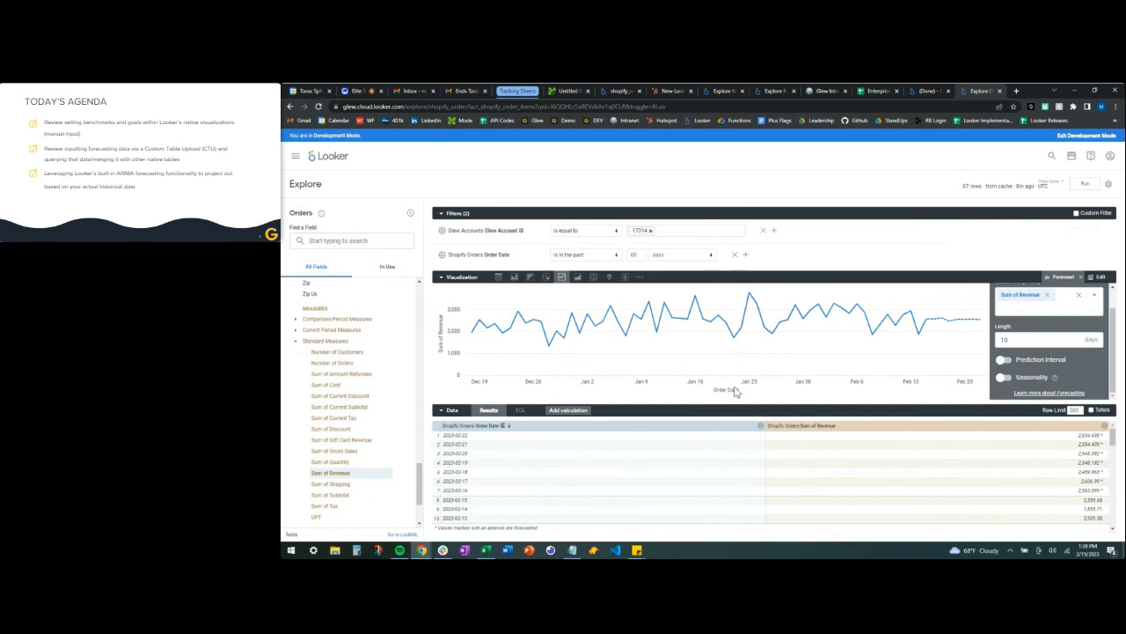
Enable the forecast's Prediction Interval at 95%, rerun the query, and inspect a forecasted point on the chart.
{"action": "left_click", "coordinate": [1004, 362]}
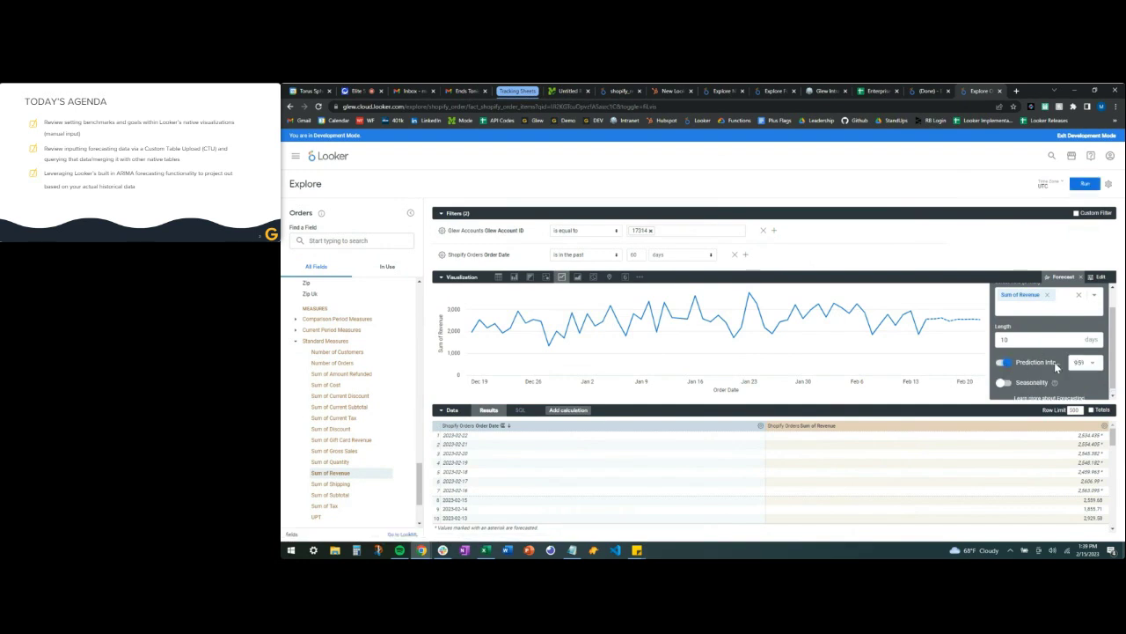
{"action": "left_click", "coordinate": [1003, 382]}
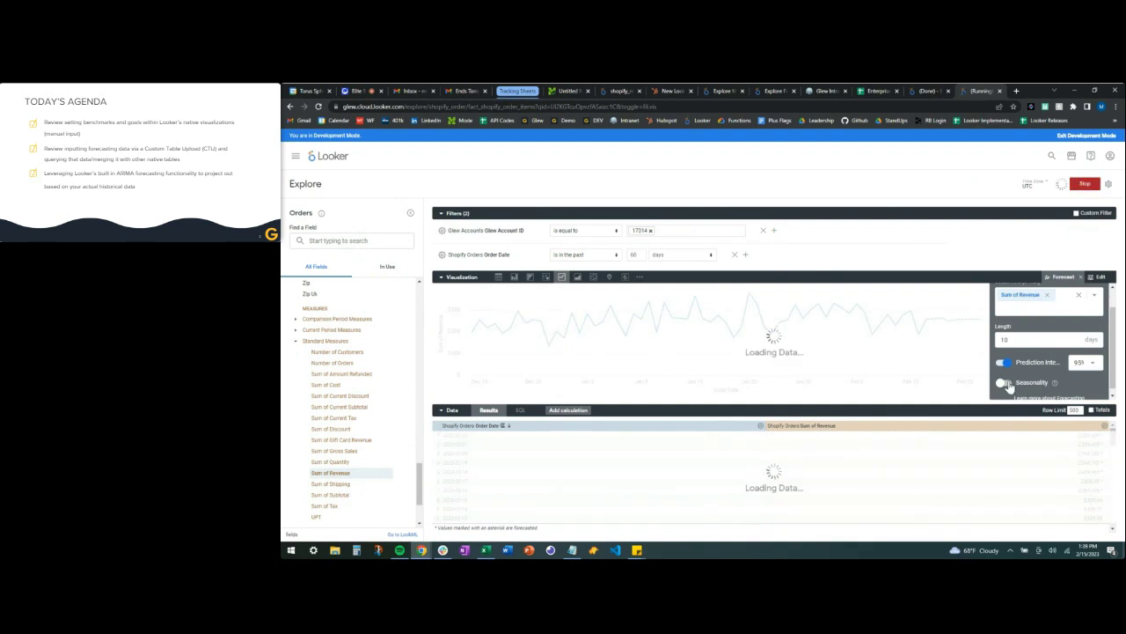
{"action": "scroll", "coordinate": [1042, 361], "scroll_direction": "up", "scroll_amount": 1}
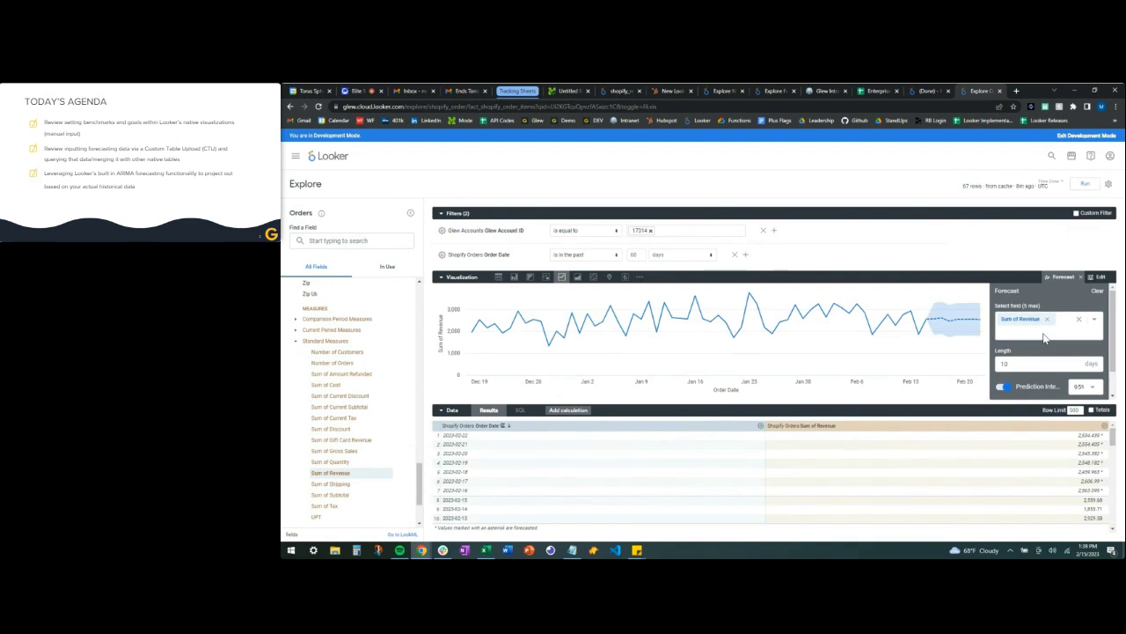
{"action": "scroll", "coordinate": [1044, 338], "scroll_direction": "down", "scroll_amount": 1}
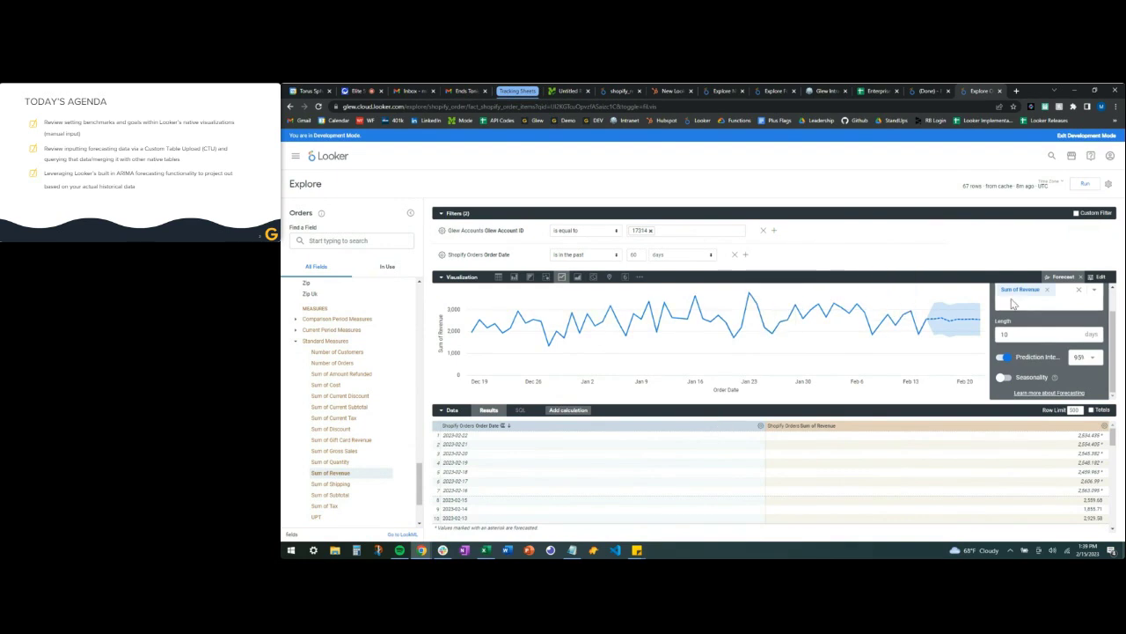
{"action": "mouse_move", "coordinate": [949, 322]}
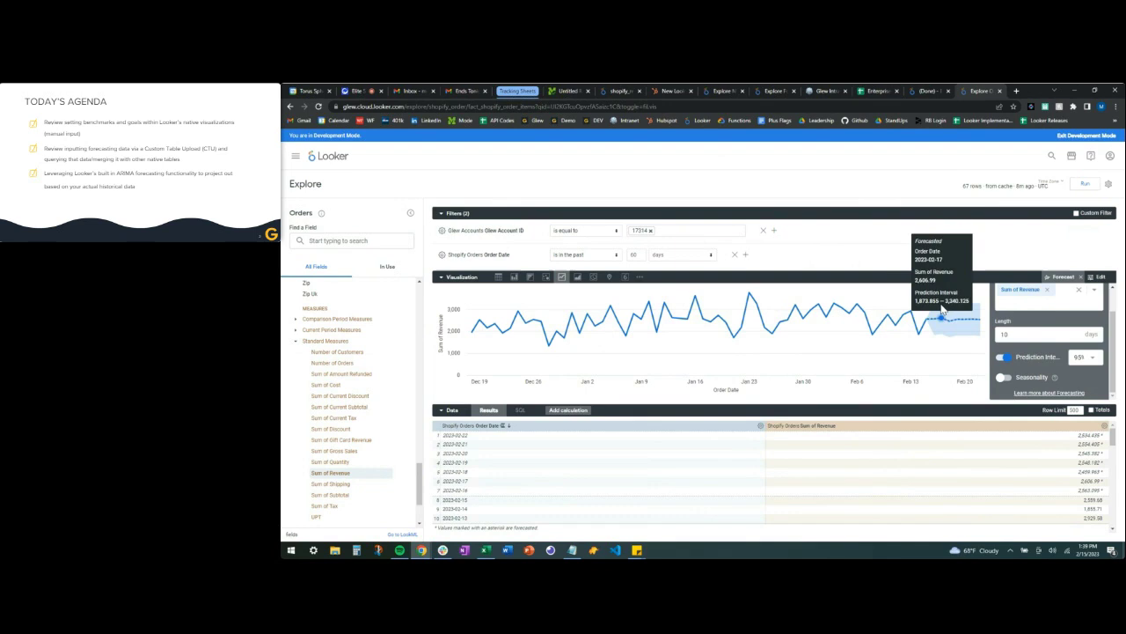
Set the forecast's Prediction Interval to 99% and rerun the query.
{"action": "left_click", "coordinate": [1093, 359]}
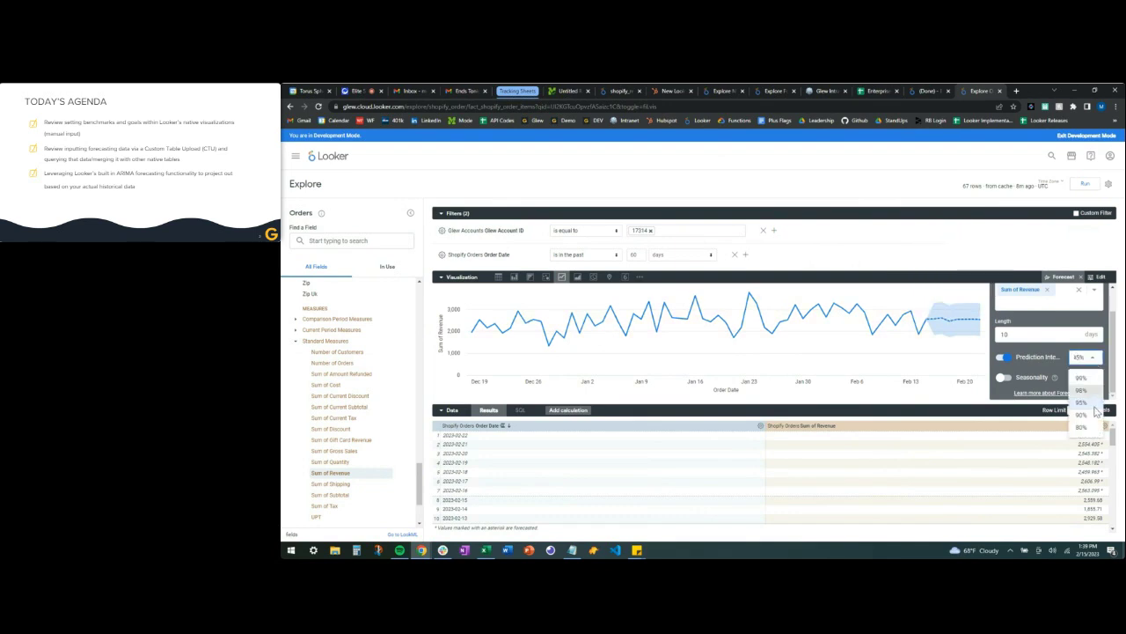
{"action": "left_click", "coordinate": [1084, 378]}
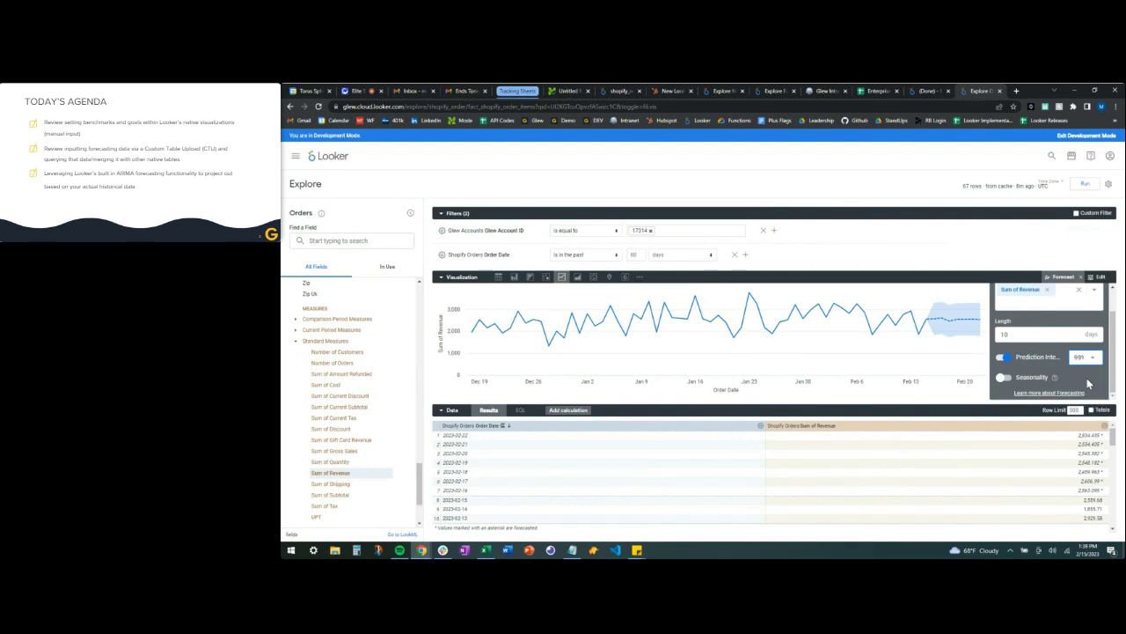
{"action": "left_click", "coordinate": [1085, 185]}
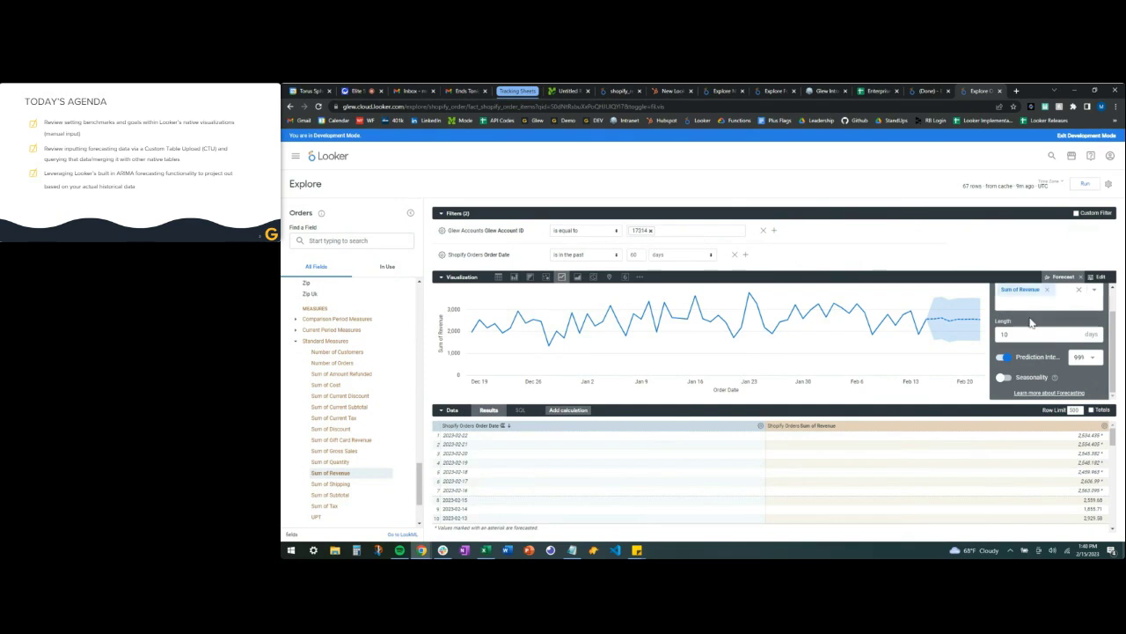
{"action": "scroll", "coordinate": [1032, 315], "scroll_direction": "up", "scroll_amount": 2}
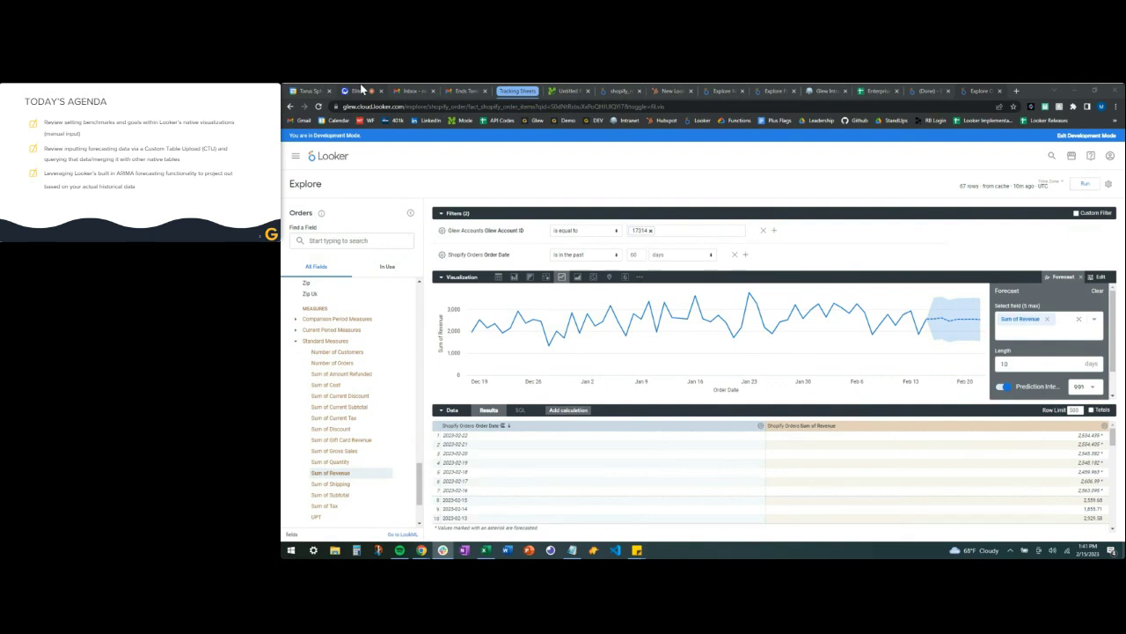
Switch to the Number of Orders radial gauge query, review the available visualization types, and change the chart to Bar Gauge.
{"action": "mouse_move", "coordinate": [351, 89]}
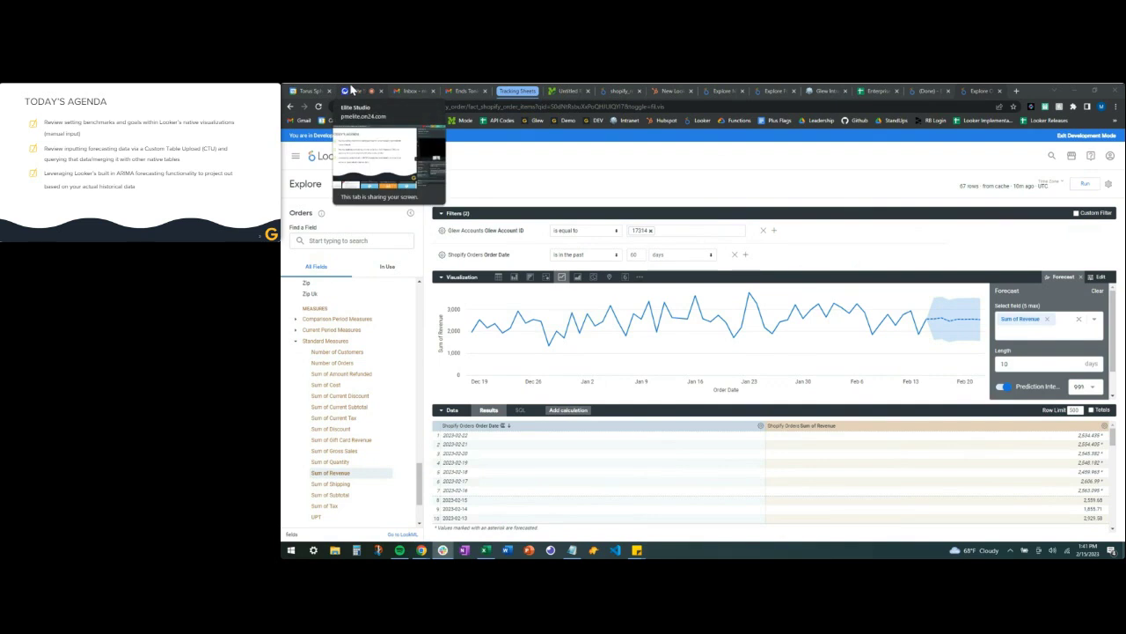
{"action": "left_click", "coordinate": [917, 98]}
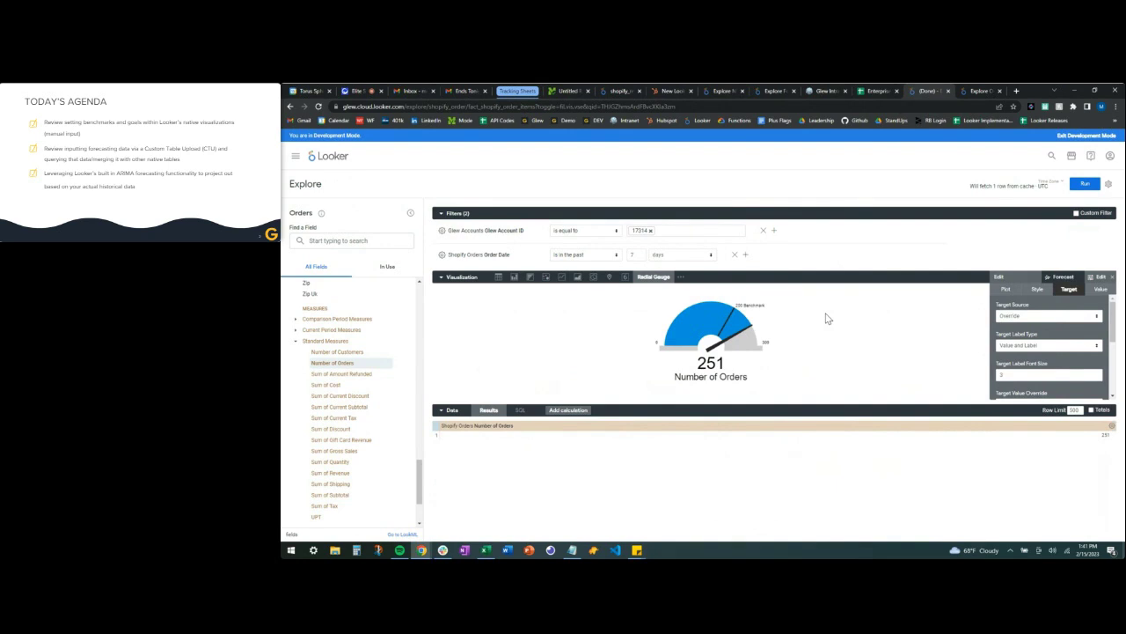
{"action": "left_click", "coordinate": [680, 278]}
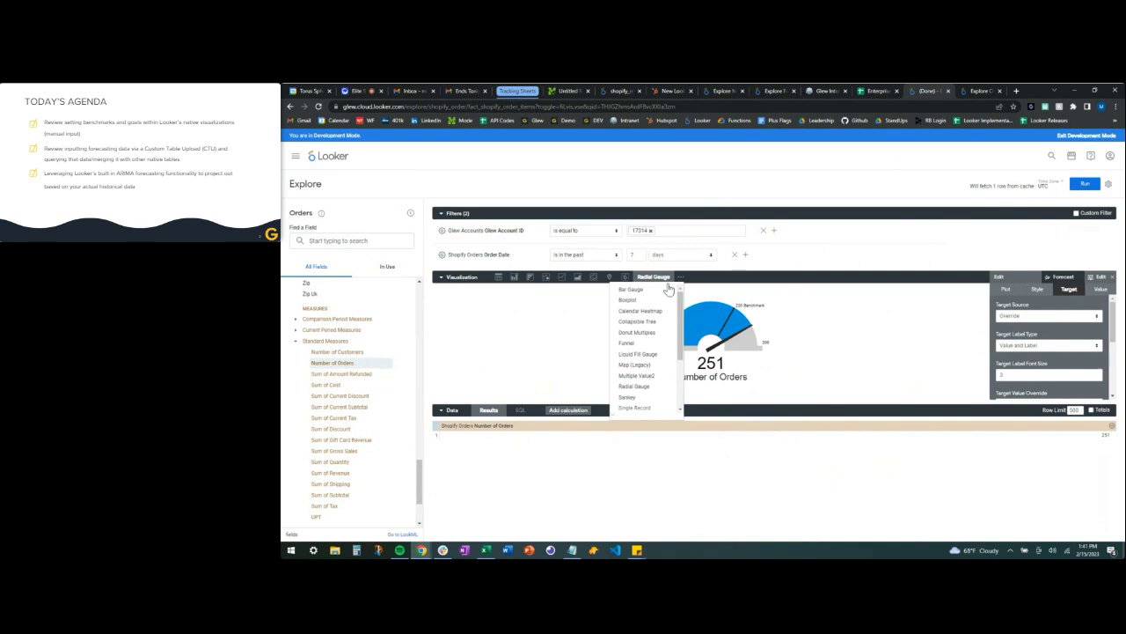
{"action": "scroll", "coordinate": [651, 325], "scroll_direction": "down", "scroll_amount": 5}
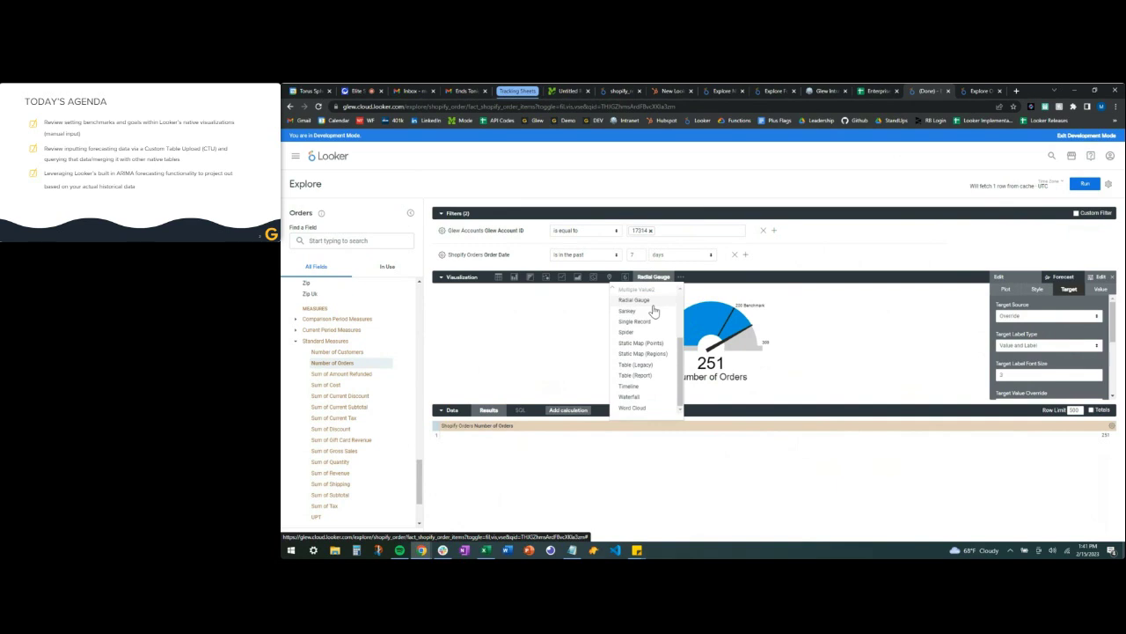
{"action": "scroll", "coordinate": [653, 326], "scroll_direction": "up", "scroll_amount": 5}
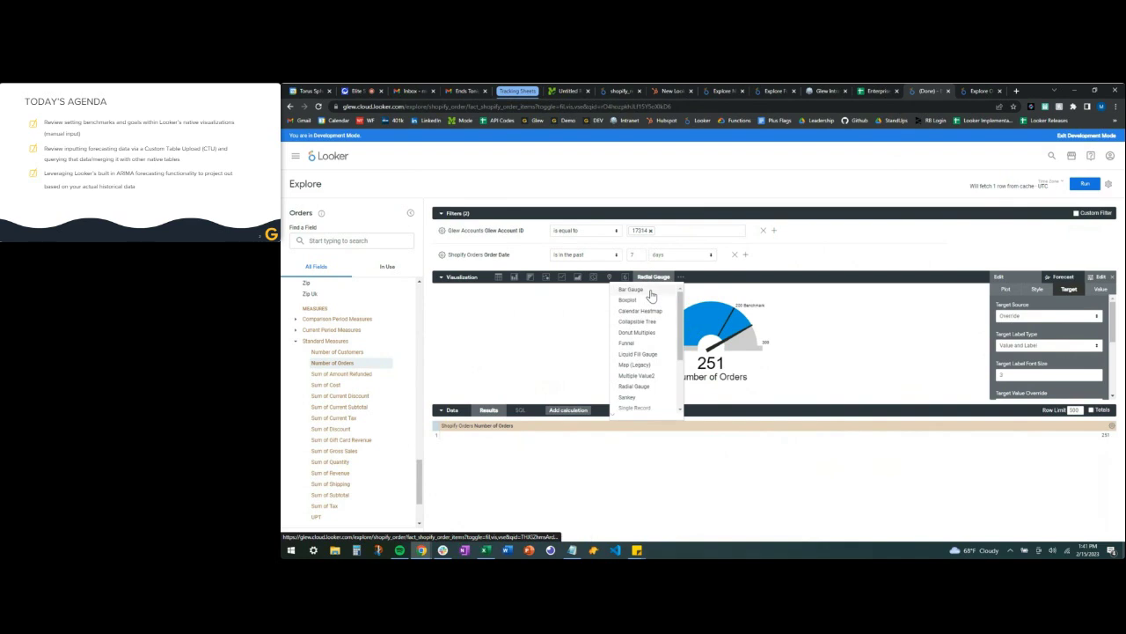
{"action": "left_click", "coordinate": [649, 290]}
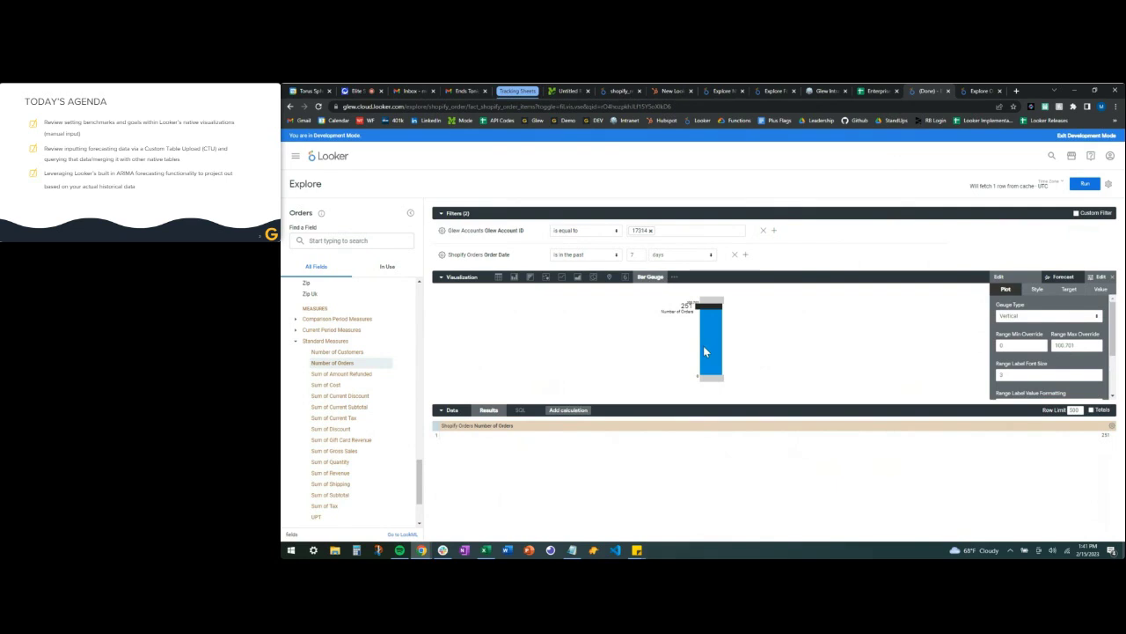
Set the bar gauge's Target Source to Override with a Target Value Override of 100.
{"action": "left_click", "coordinate": [1069, 290]}
{"action": "left_click", "coordinate": [1029, 317]}
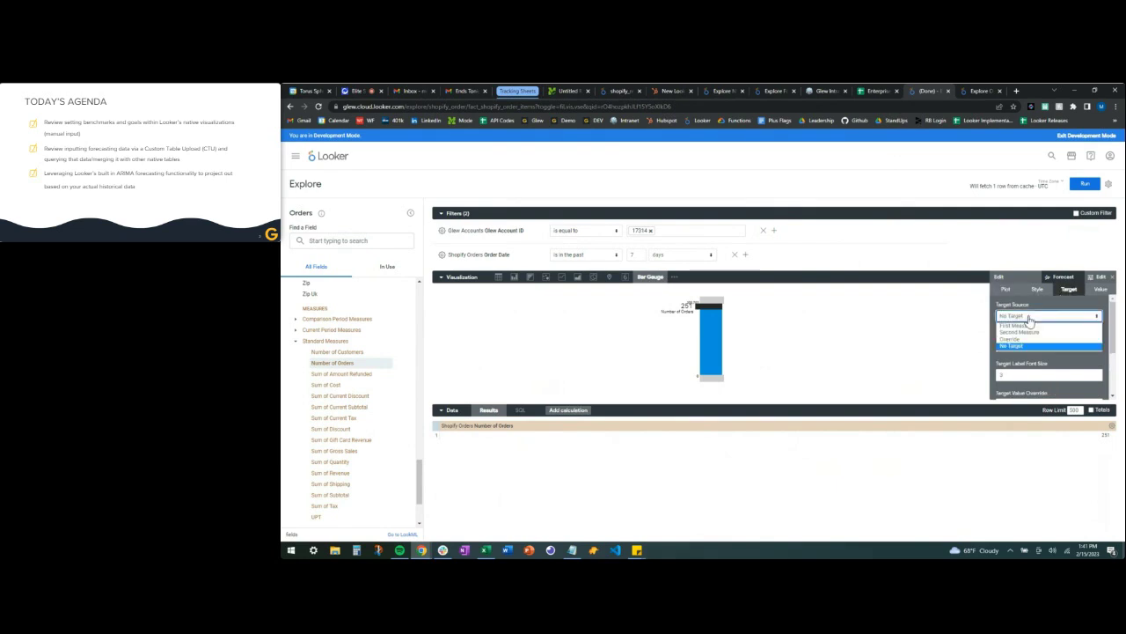
{"action": "left_click", "coordinate": [1027, 345]}
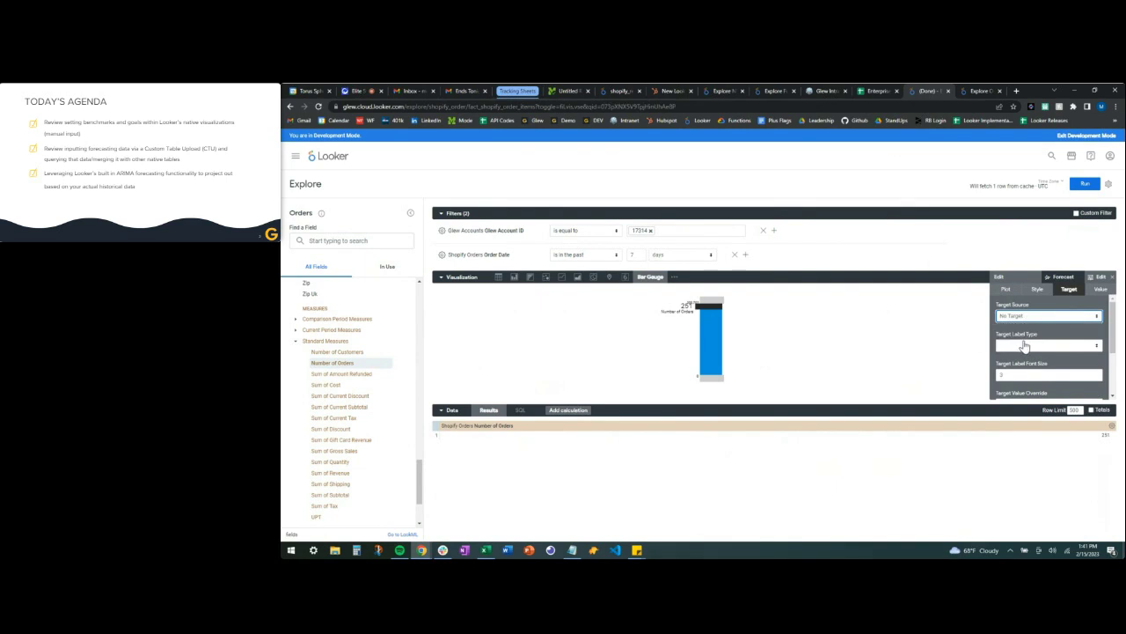
{"action": "left_click", "coordinate": [1025, 316]}
{"action": "left_click", "coordinate": [1028, 339]}
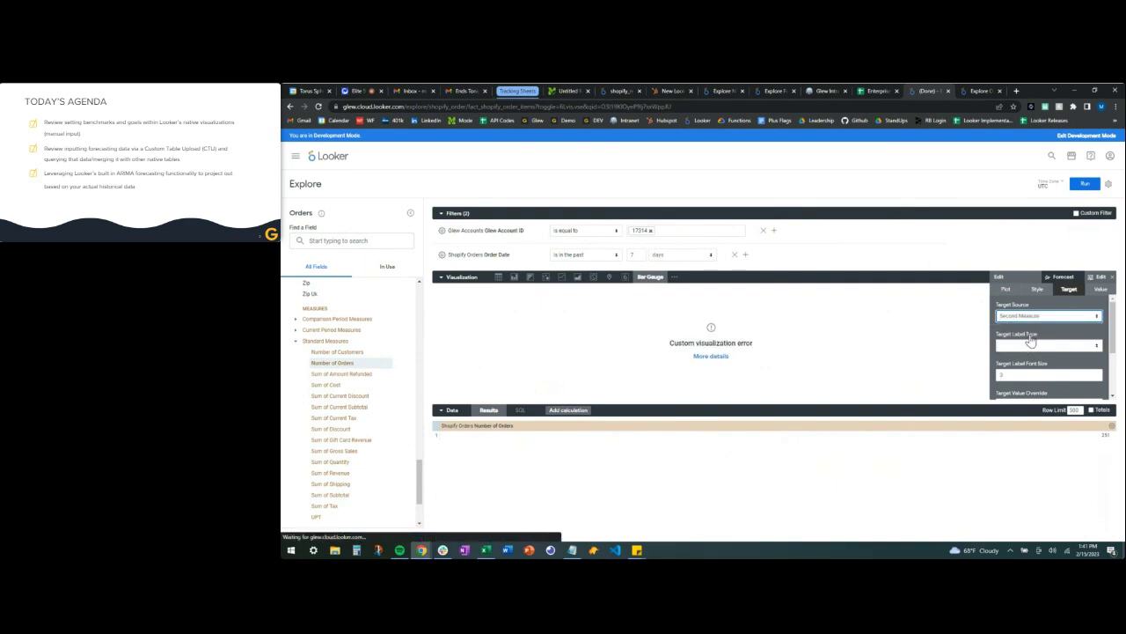
{"action": "key", "text": "Down"}
{"action": "scroll", "coordinate": [1029, 349], "scroll_direction": "down", "scroll_amount": 1}
{"action": "left_click", "coordinate": [1026, 359]}
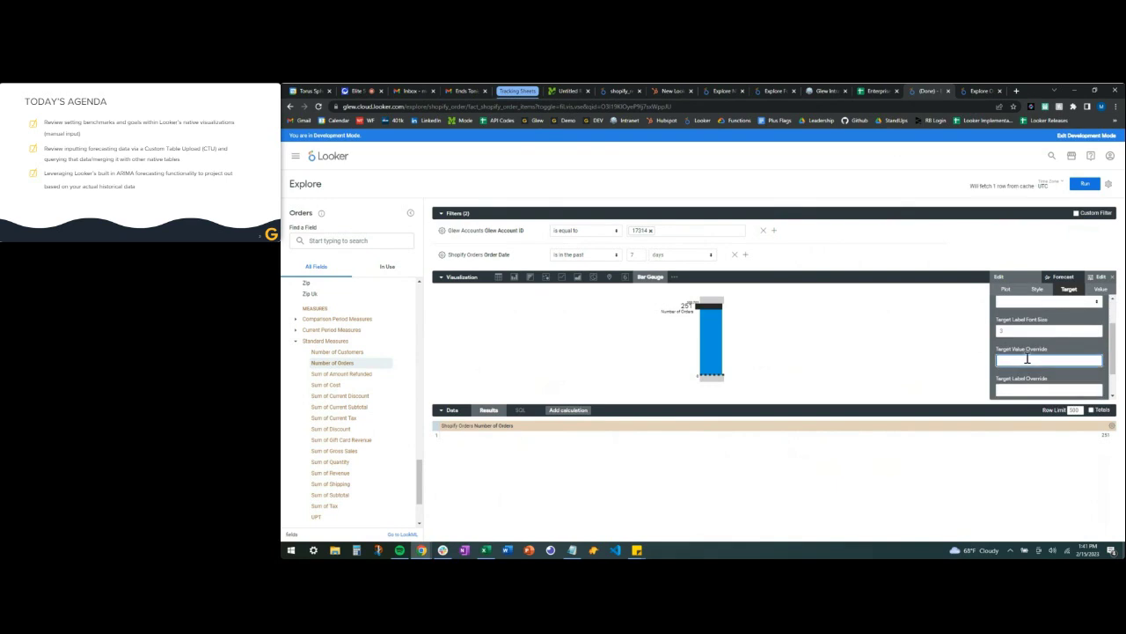
{"action": "type", "text": "100"}
{"action": "left_click", "coordinate": [921, 355]}
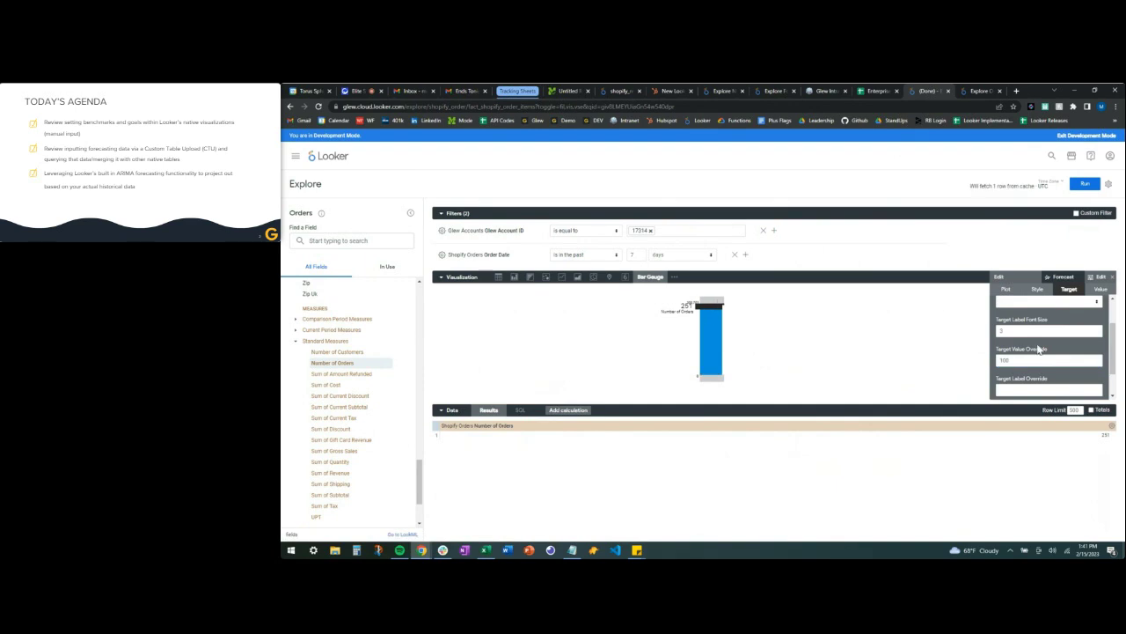
{"action": "scroll", "coordinate": [1039, 352], "scroll_direction": "up", "scroll_amount": 1}
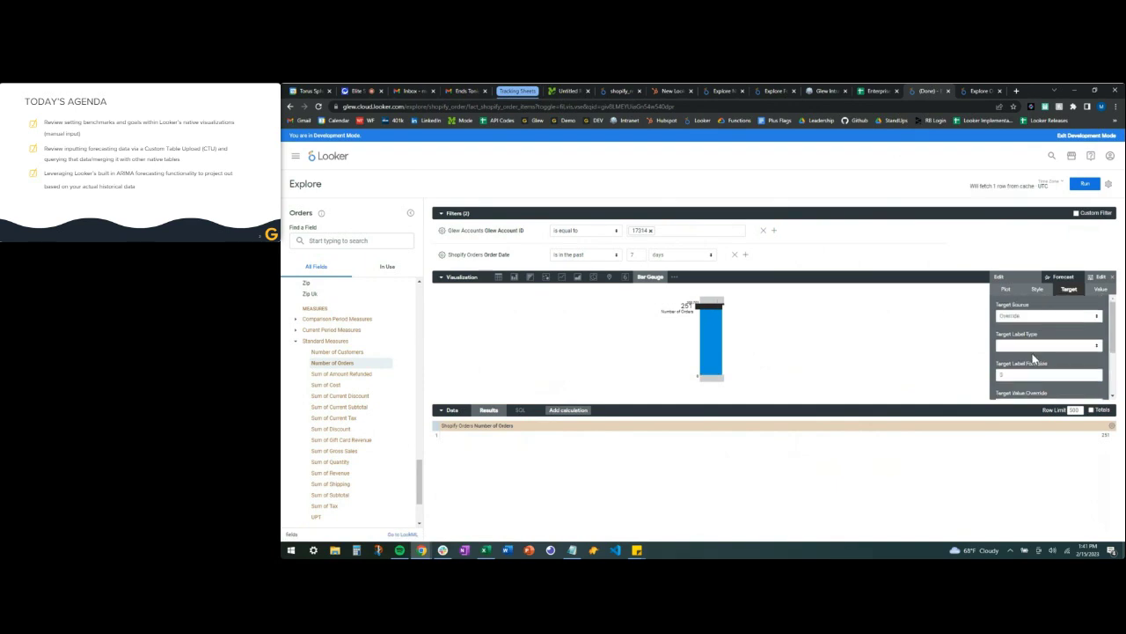
Examine the other visualization types and the bar gauge's target settings, including the available Target Source options.
{"action": "left_click", "coordinate": [674, 278]}
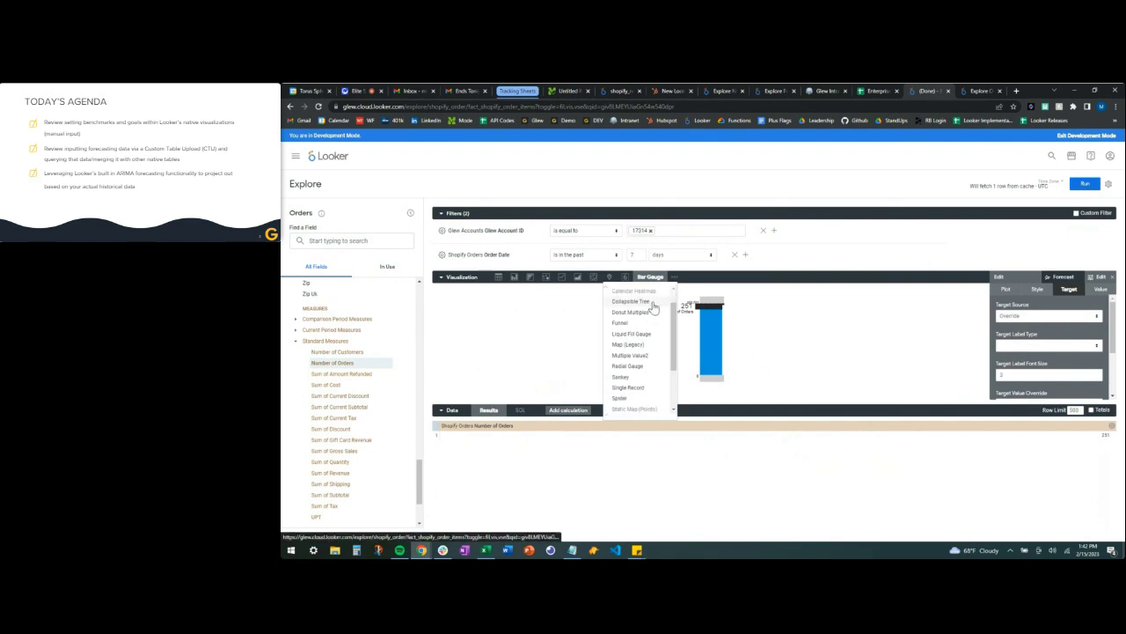
{"action": "scroll", "coordinate": [638, 378], "scroll_direction": "down", "scroll_amount": 2}
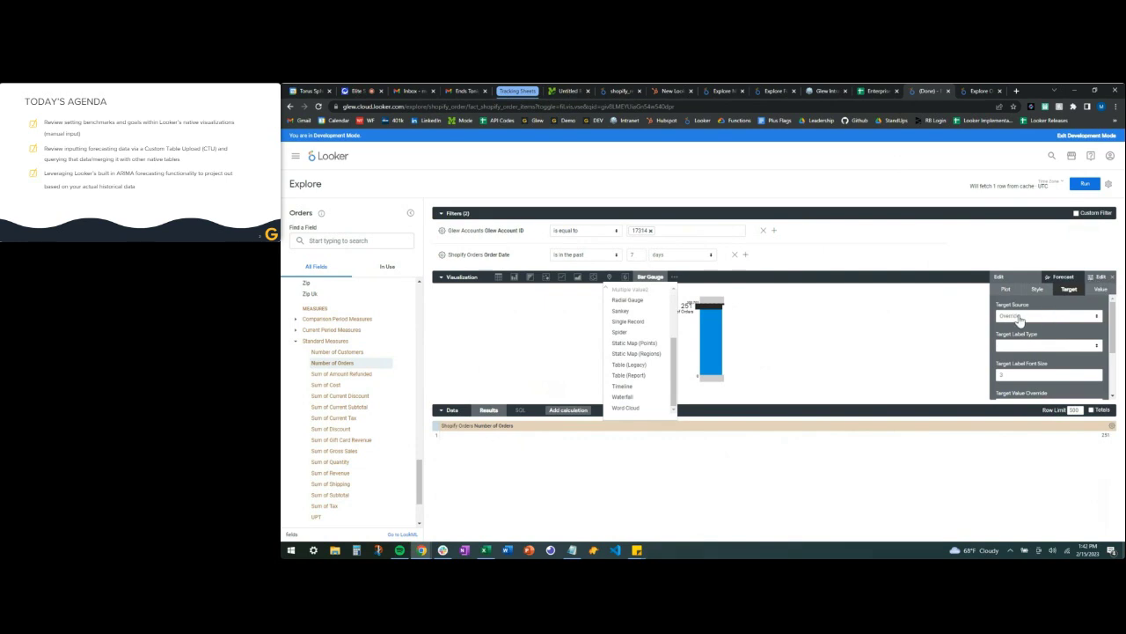
{"action": "scroll", "coordinate": [1029, 384], "scroll_direction": "down", "scroll_amount": 2}
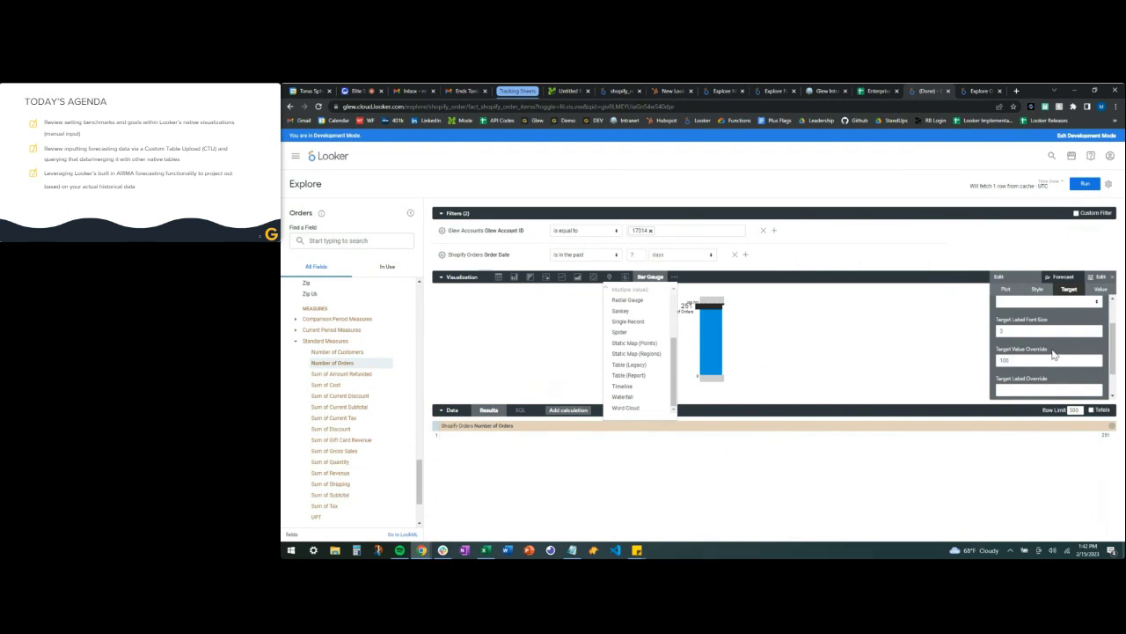
{"action": "scroll", "coordinate": [1054, 356], "scroll_direction": "up", "scroll_amount": 2}
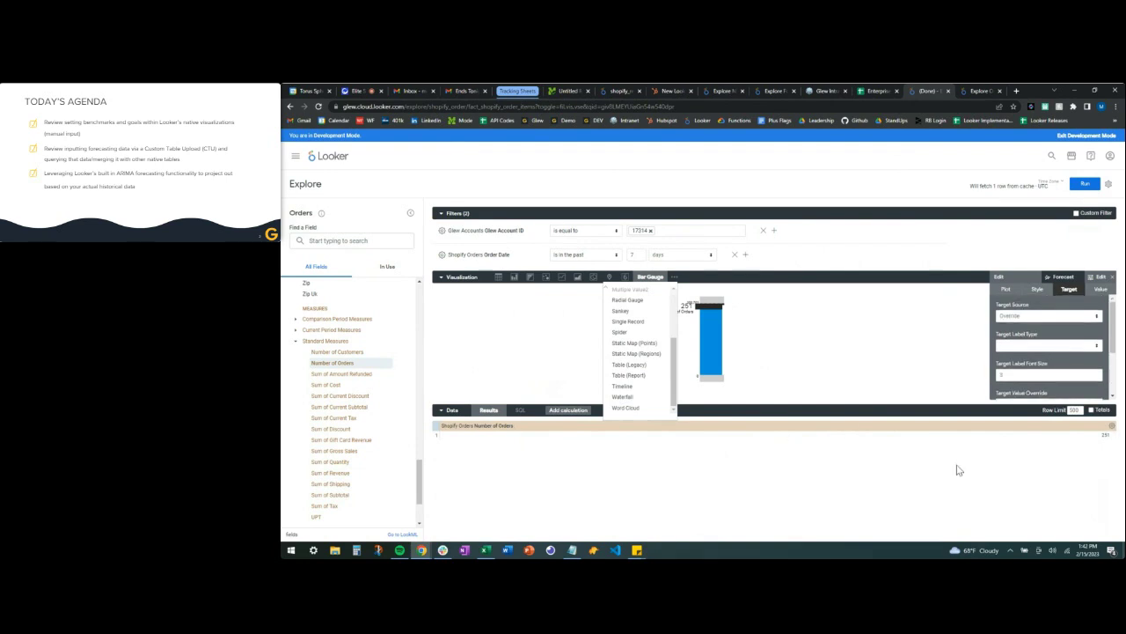
{"action": "left_click", "coordinate": [1031, 316]}
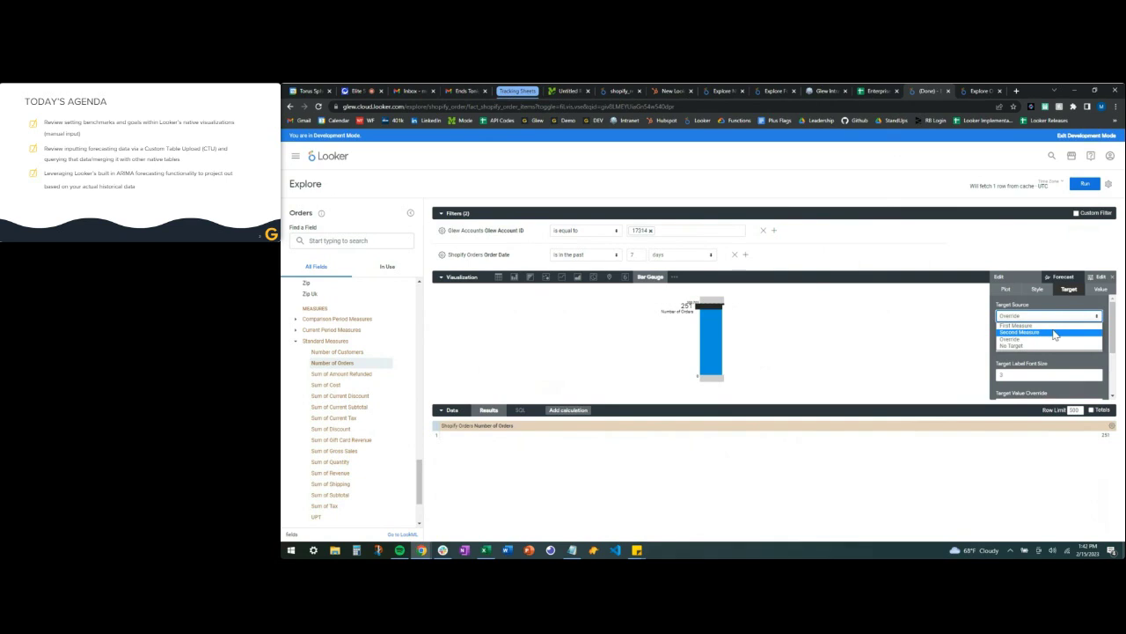
{"action": "left_click", "coordinate": [967, 262]}
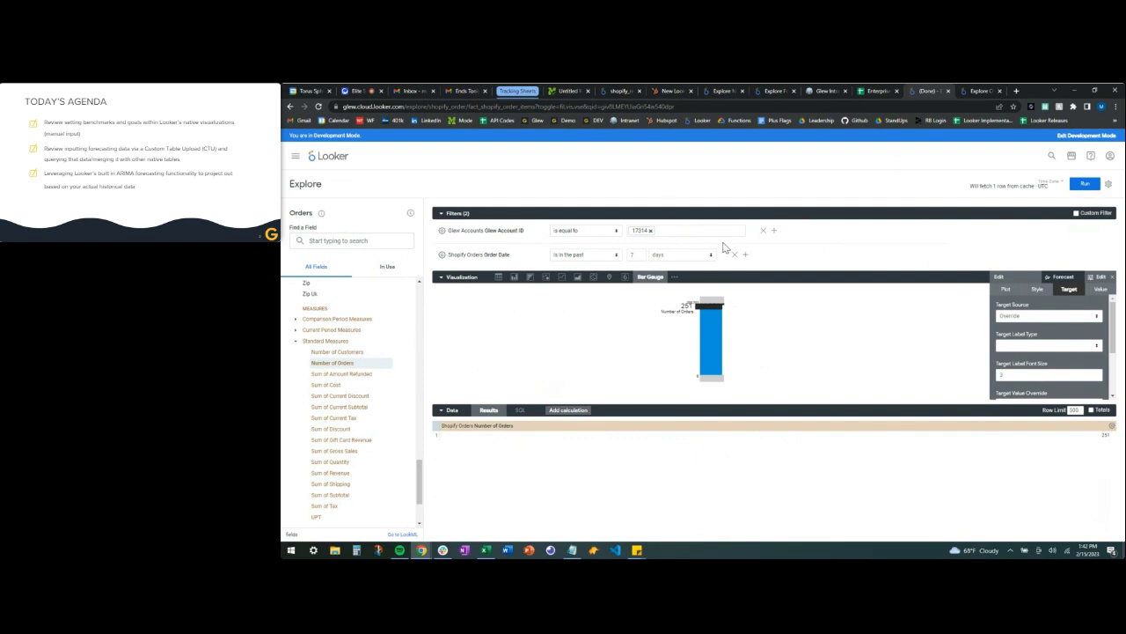
Switch to the Elite Studio webinar console and toggle the screen share.
{"action": "left_click", "coordinate": [356, 91]}
{"action": "left_click", "coordinate": [1038, 143]}
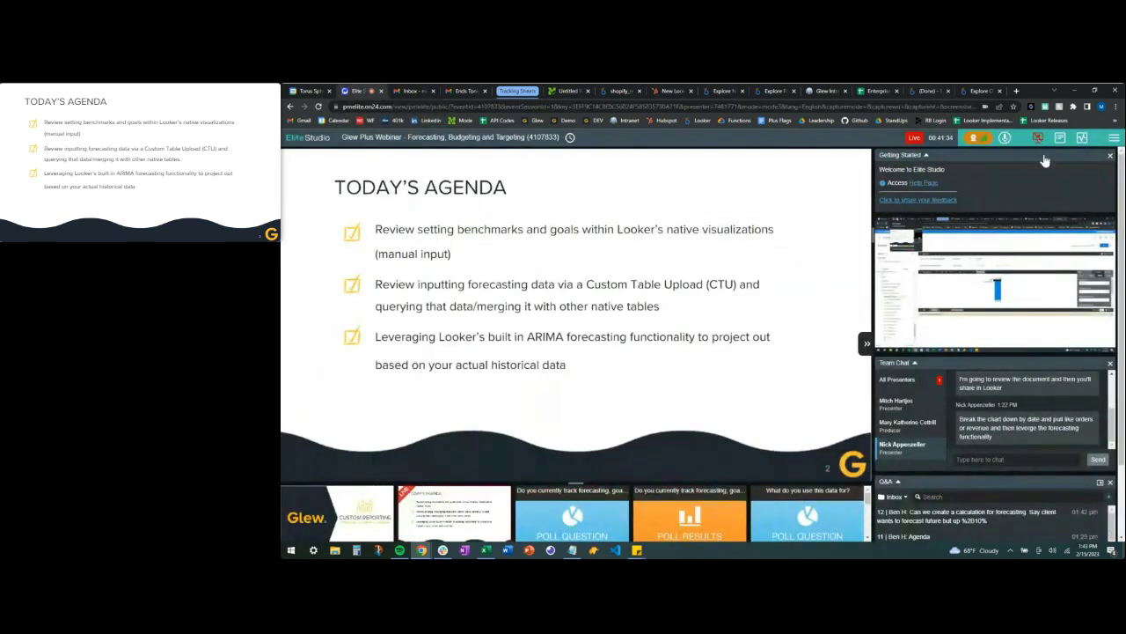